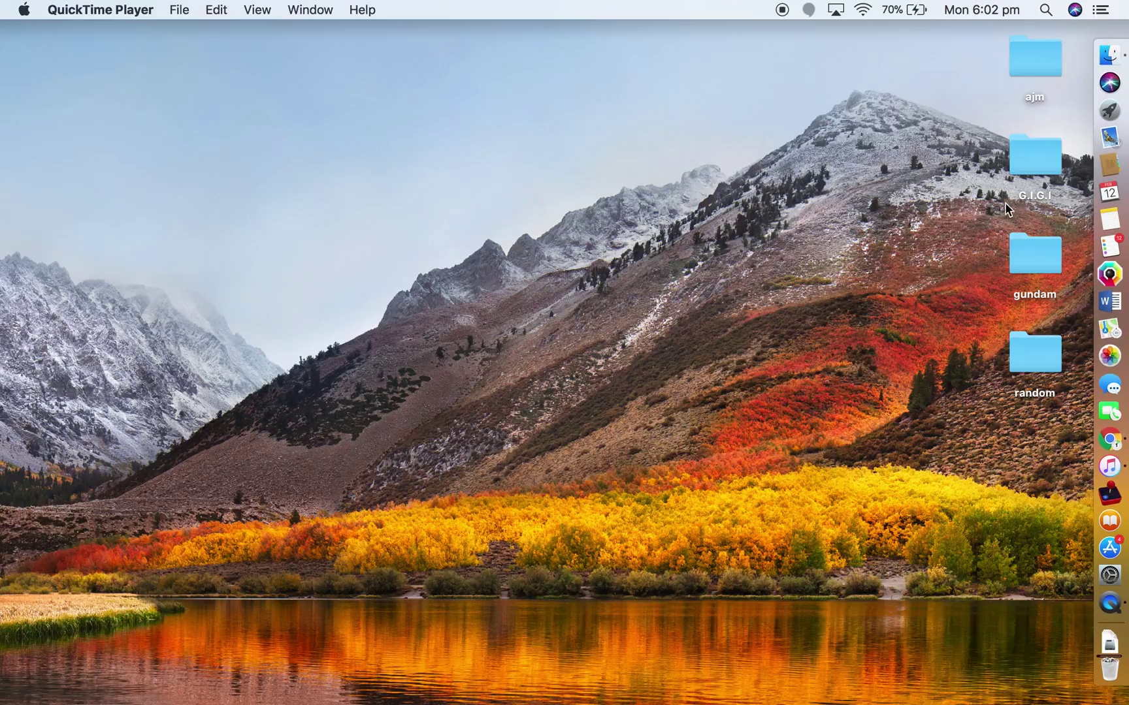
Open the G.I.G.I folder on the desktop to show the downloaded installer files
double_click(1042, 150)
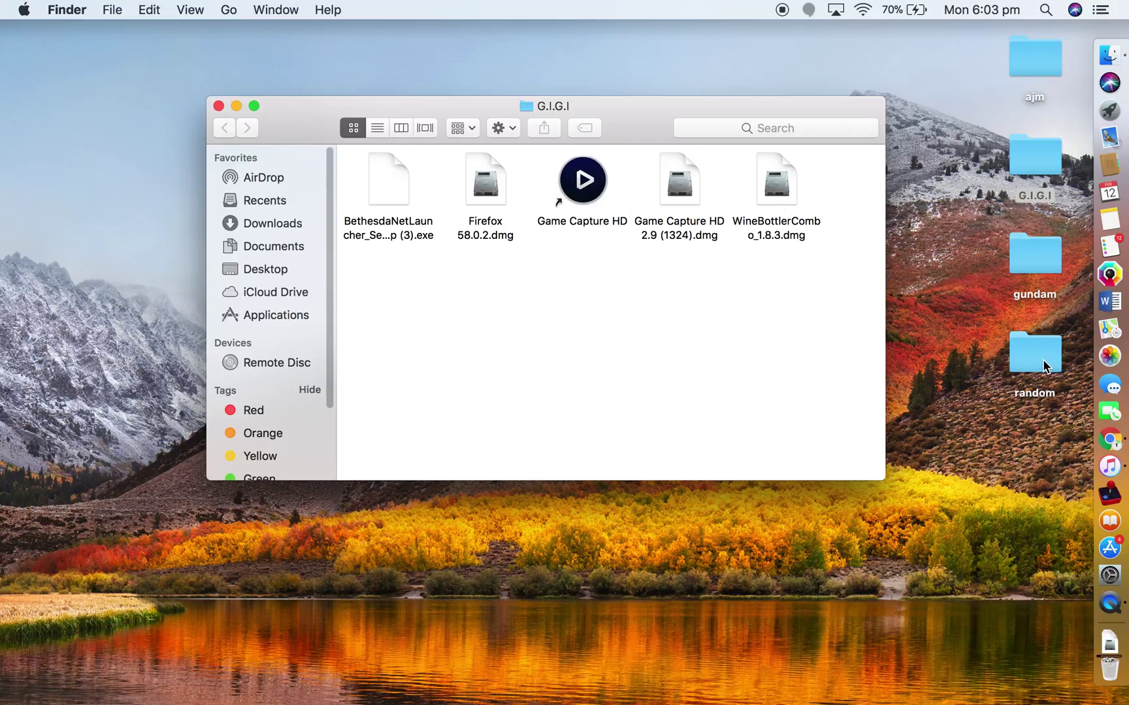
Mount Firefox 58.0.2.dmg, copy Firefox into Applications, and close the installer window
double_click(486, 171)
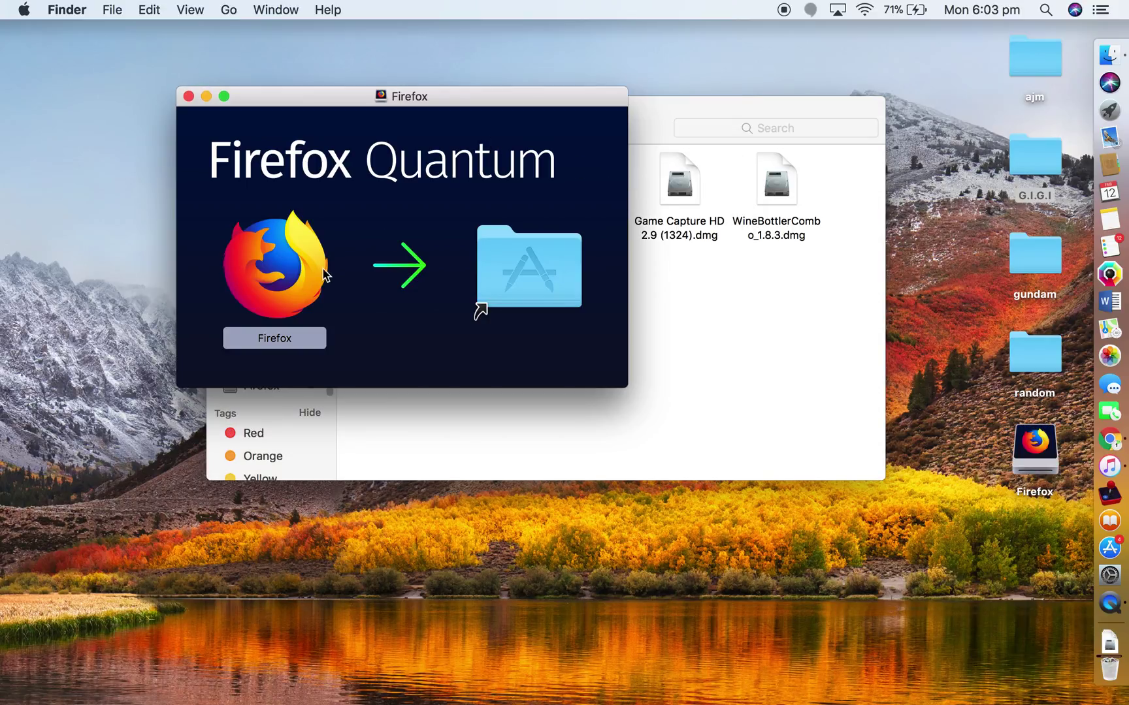
drag(304, 274, 495, 294)
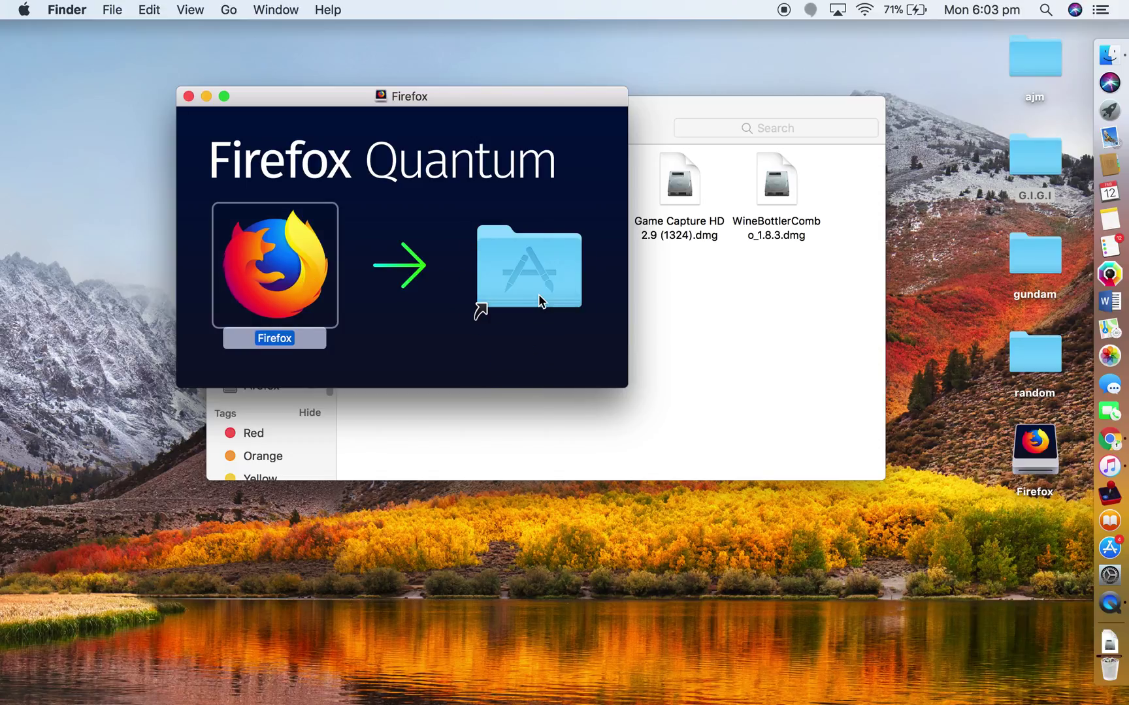
click(188, 96)
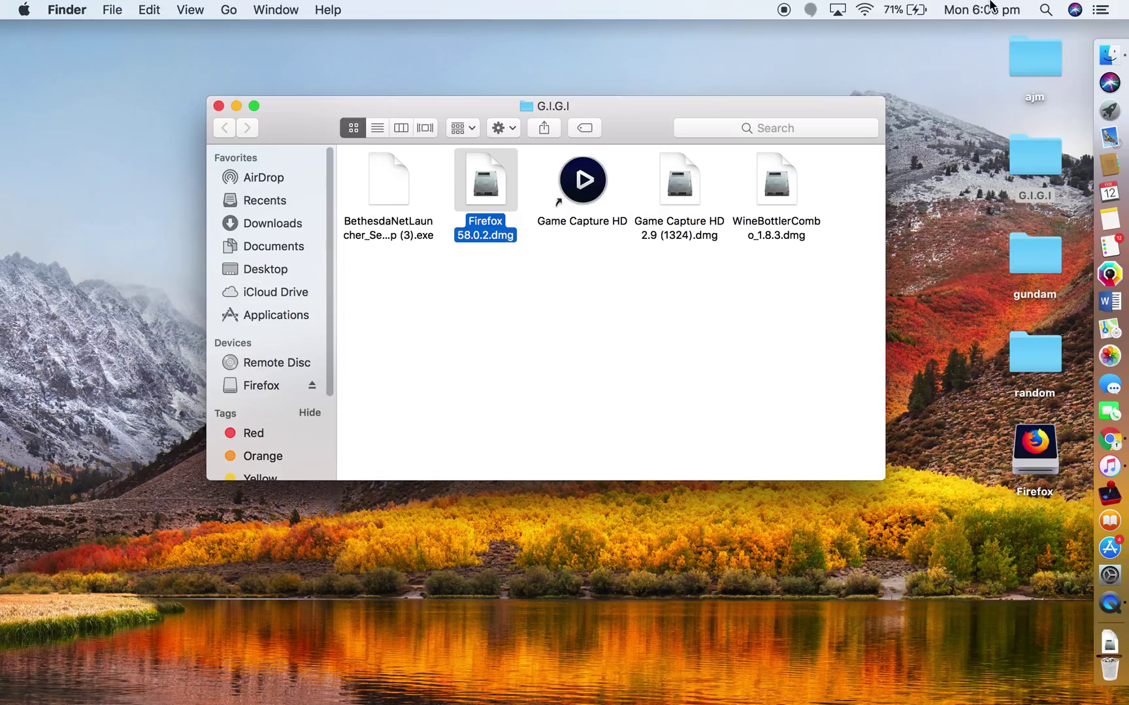
Find Firefox in Spotlight with 'fi', launch it, and approve opening the downloaded app
click(1043, 9)
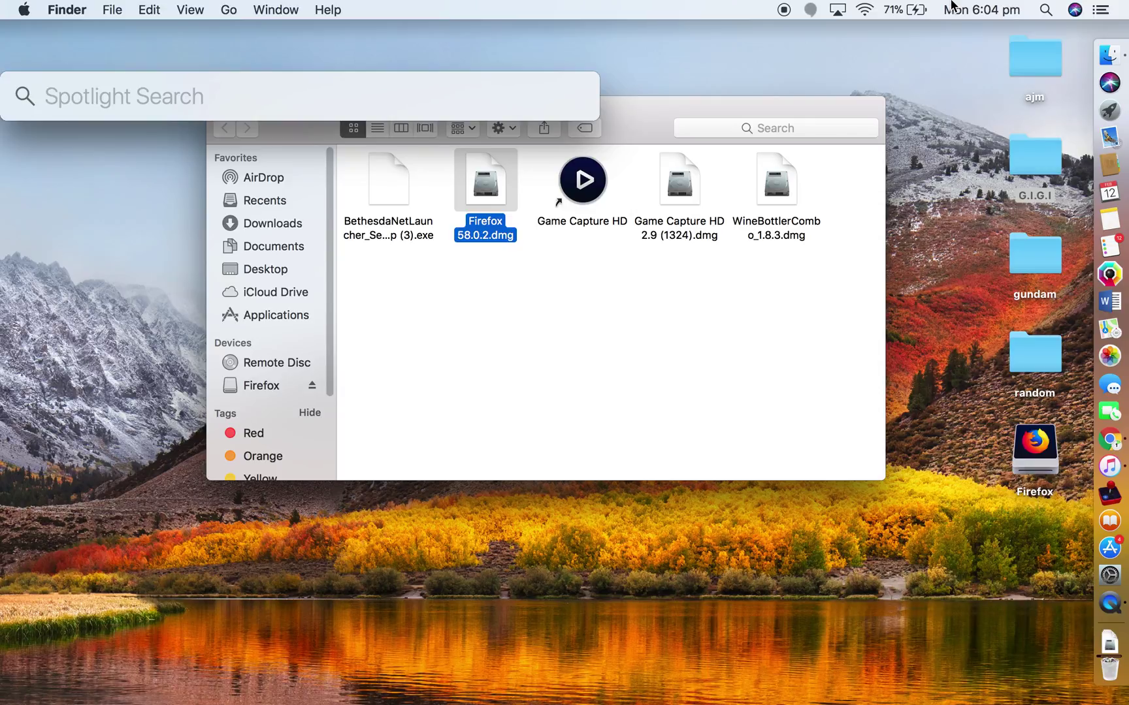
text(f)
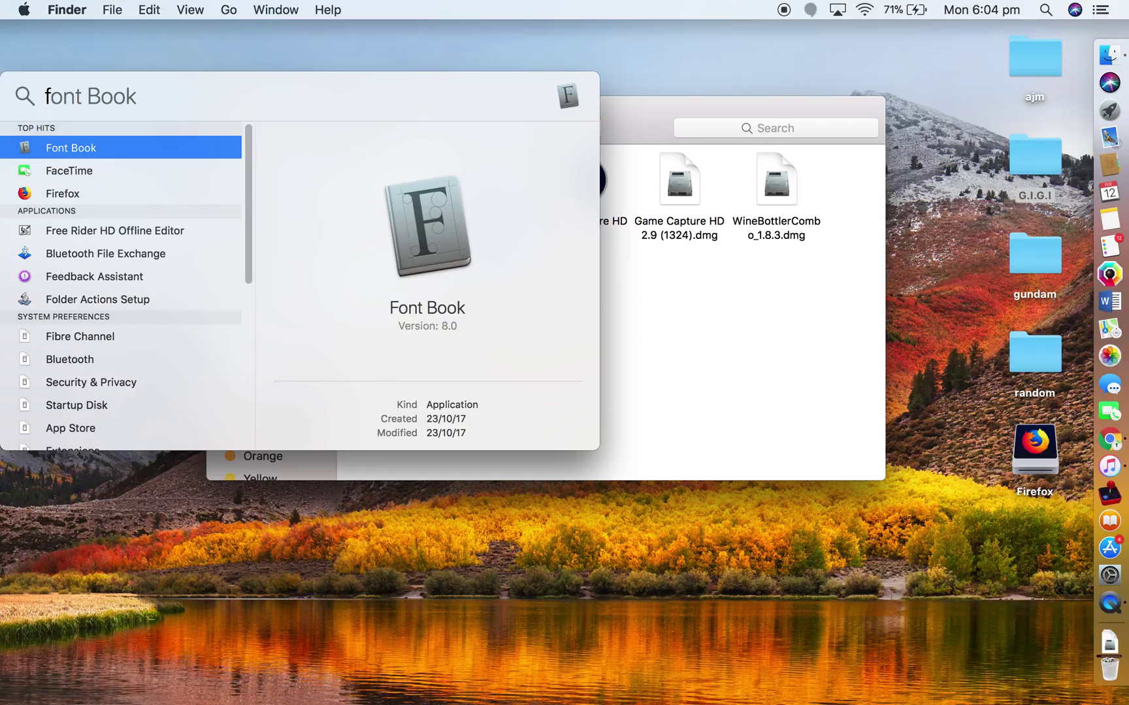
text(irefox)
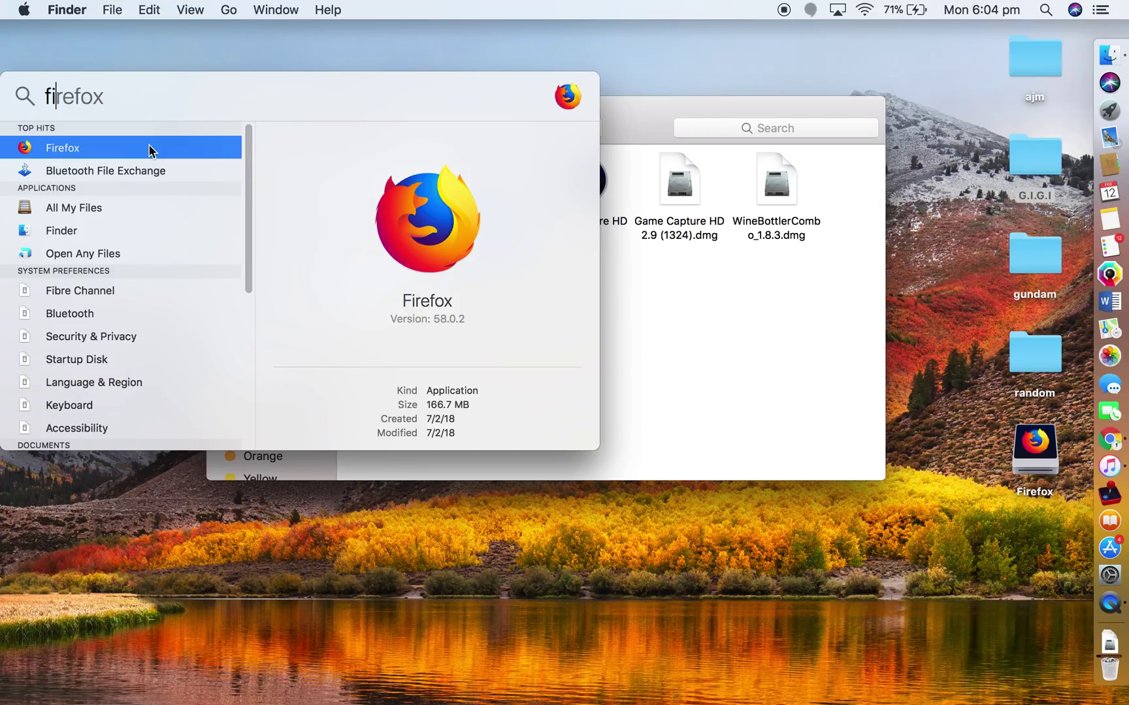
key(super+a)
double_click(150, 150)
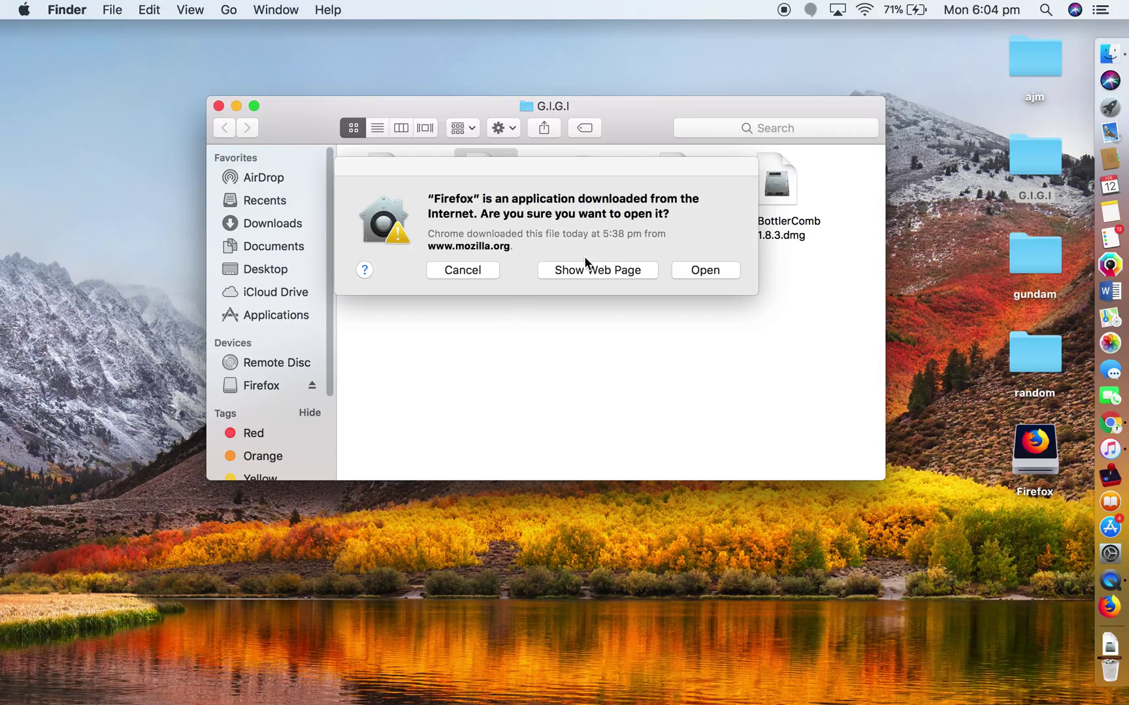
click(694, 269)
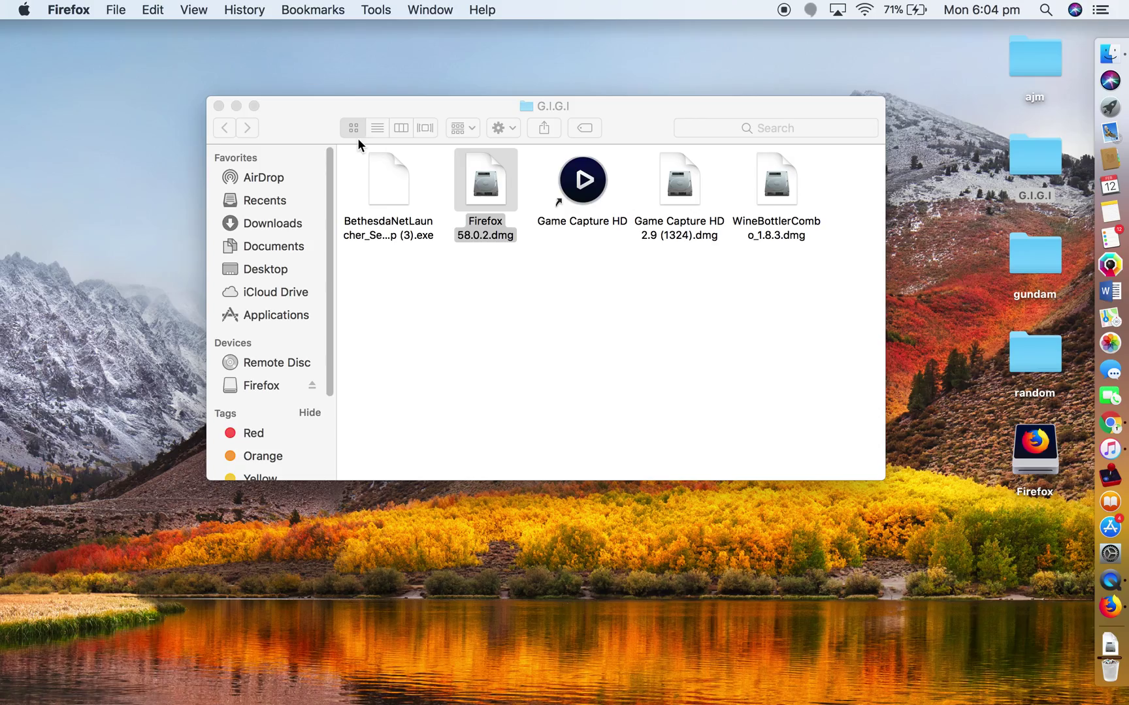
Keep Firefox permanently in the Dock through its Dock icon's Options menu
right_click(1123, 618)
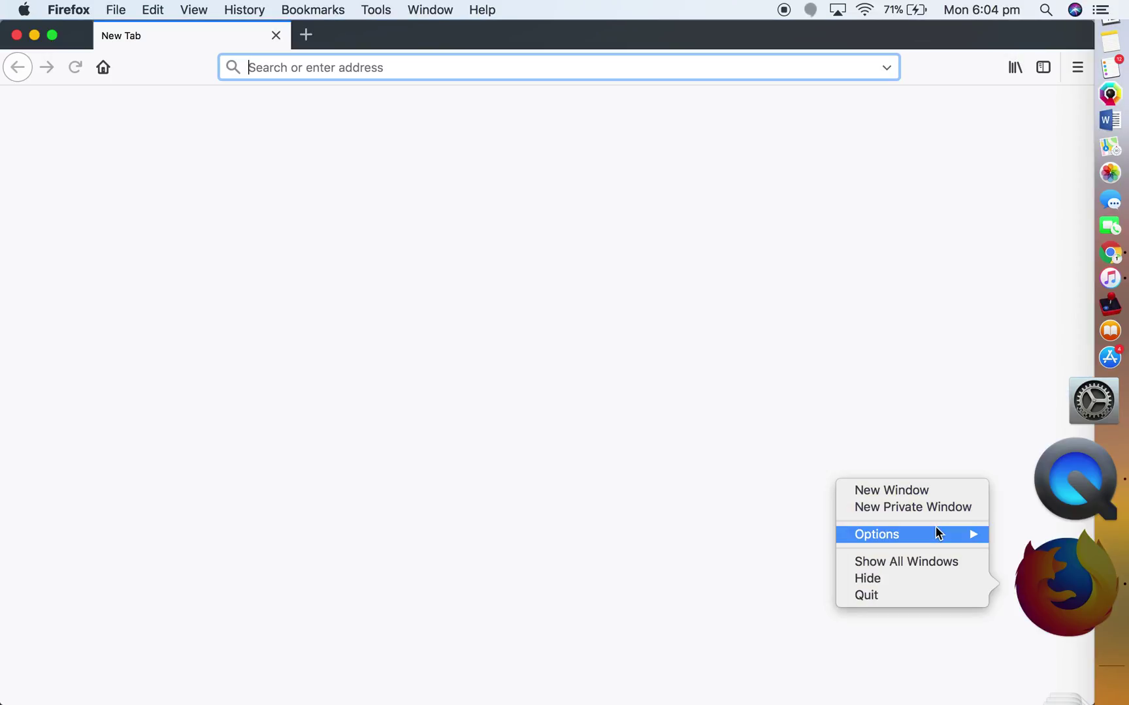
mouse_move(938, 534)
click(792, 538)
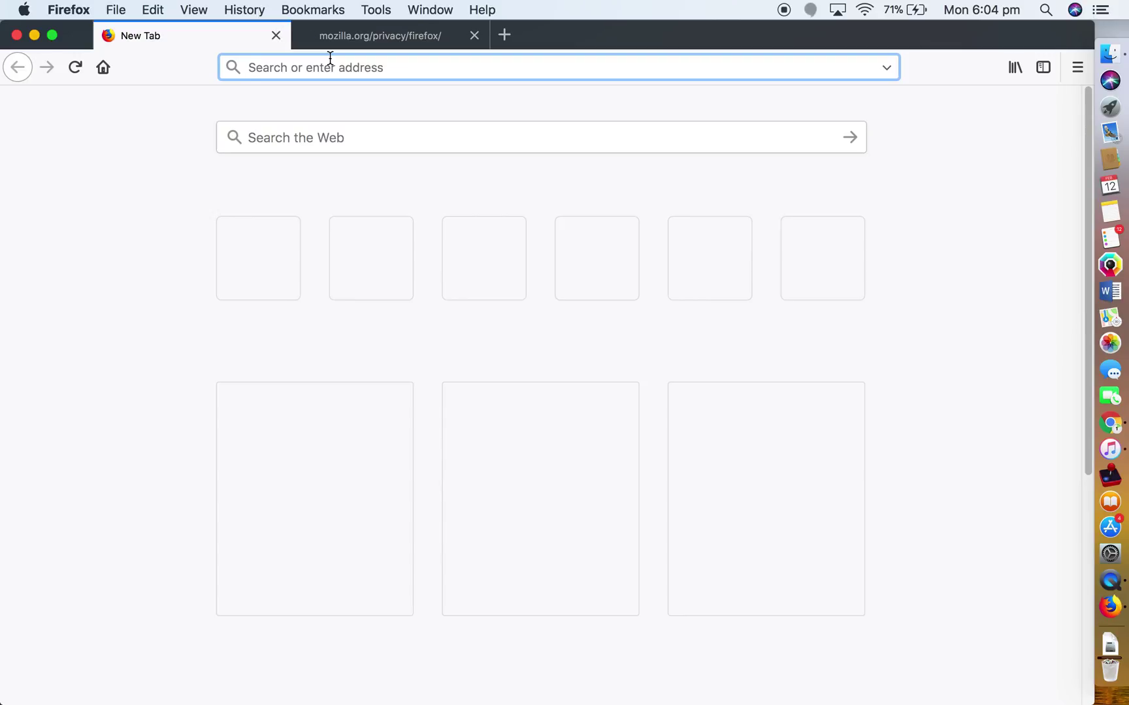
Search Google for 'ocean of games' and close the Firefox privacy notice tab
text(oce)
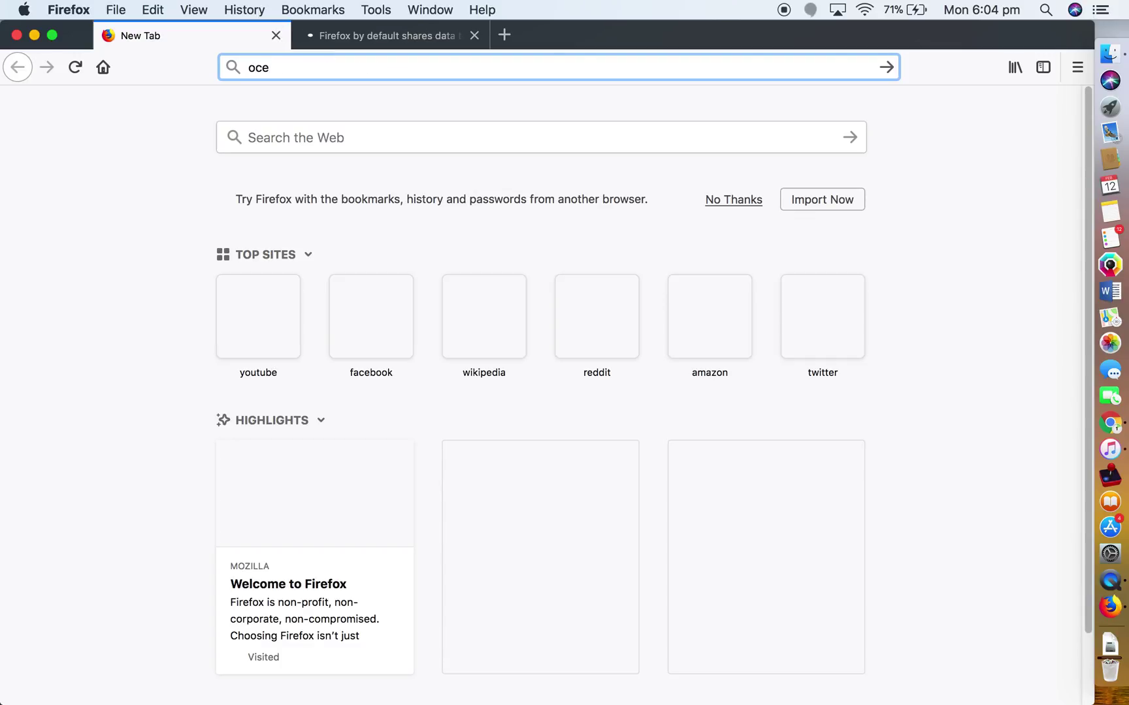
text(an of g)
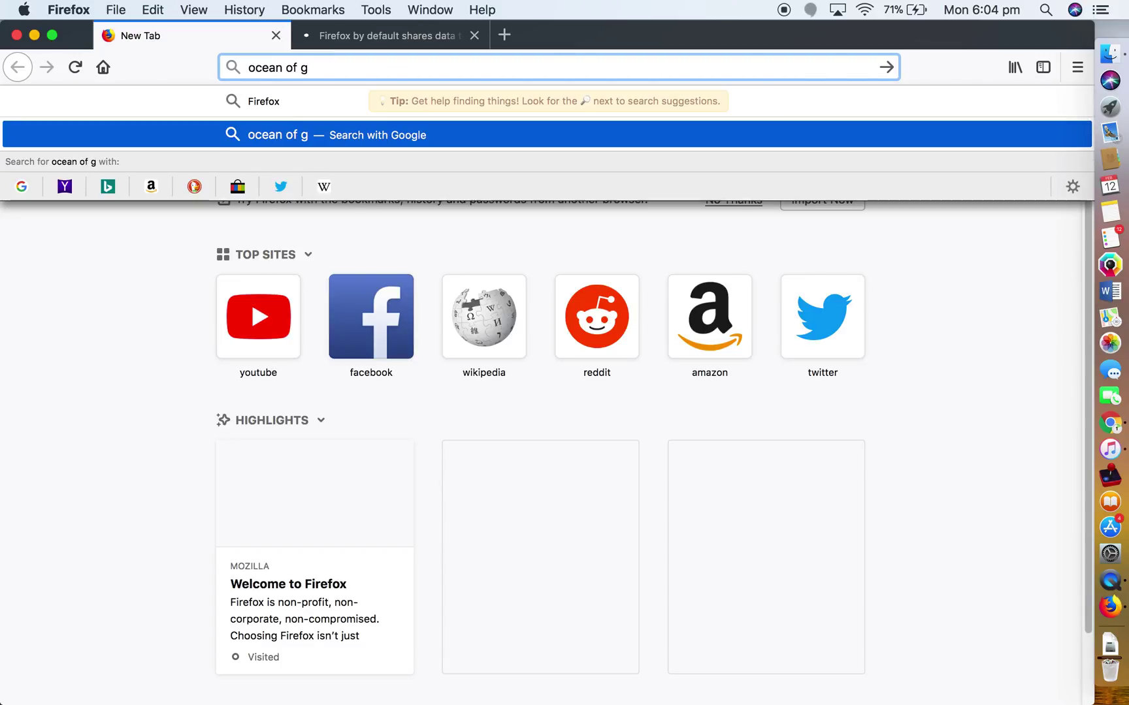
text(ames)
key(Return)
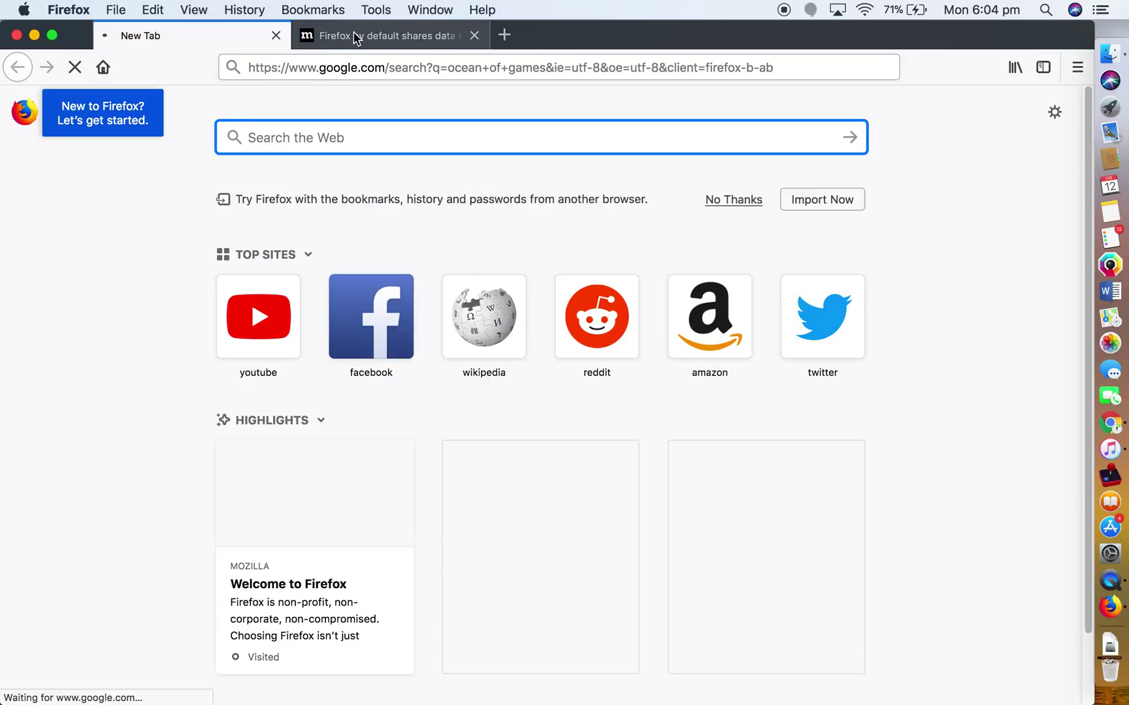
click(474, 40)
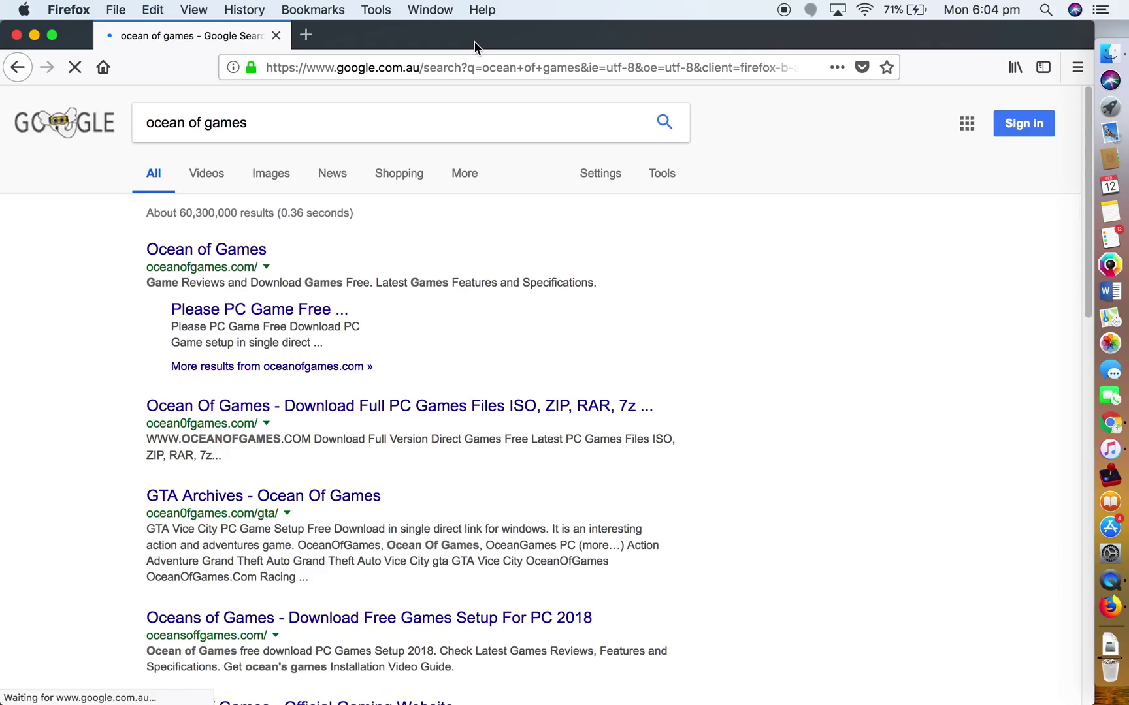
Open oceanofgames.com from the results, scroll its latest games, and select the site search box
click(208, 254)
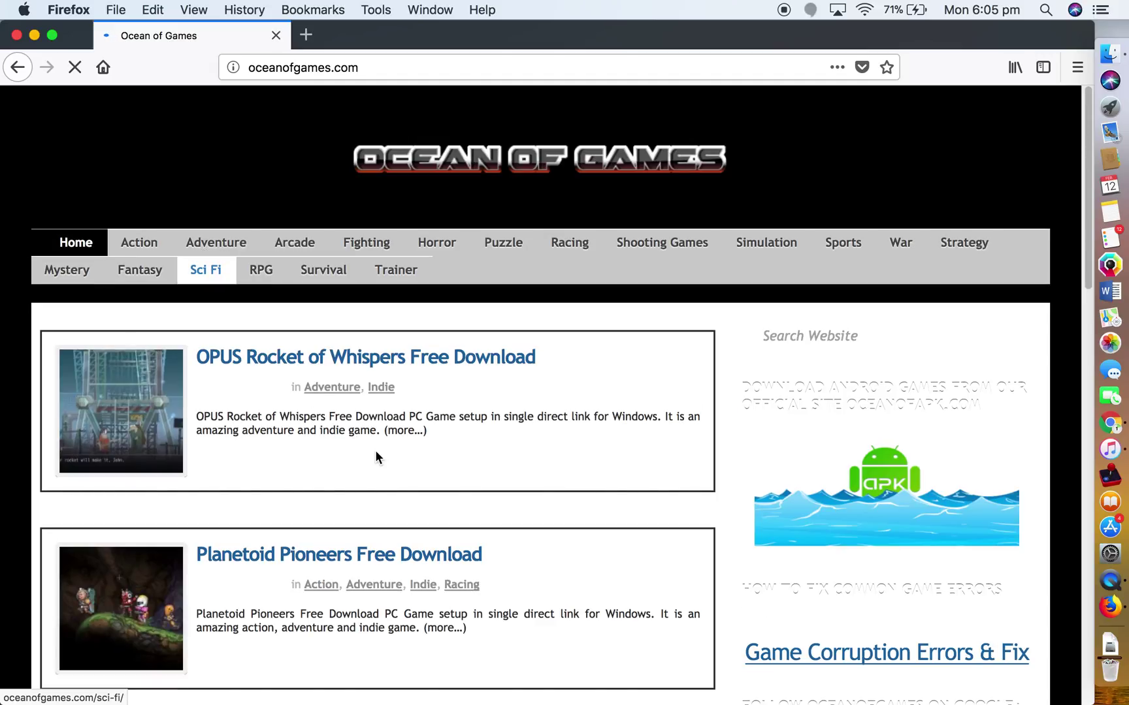
scroll(375, 449, down, 2)
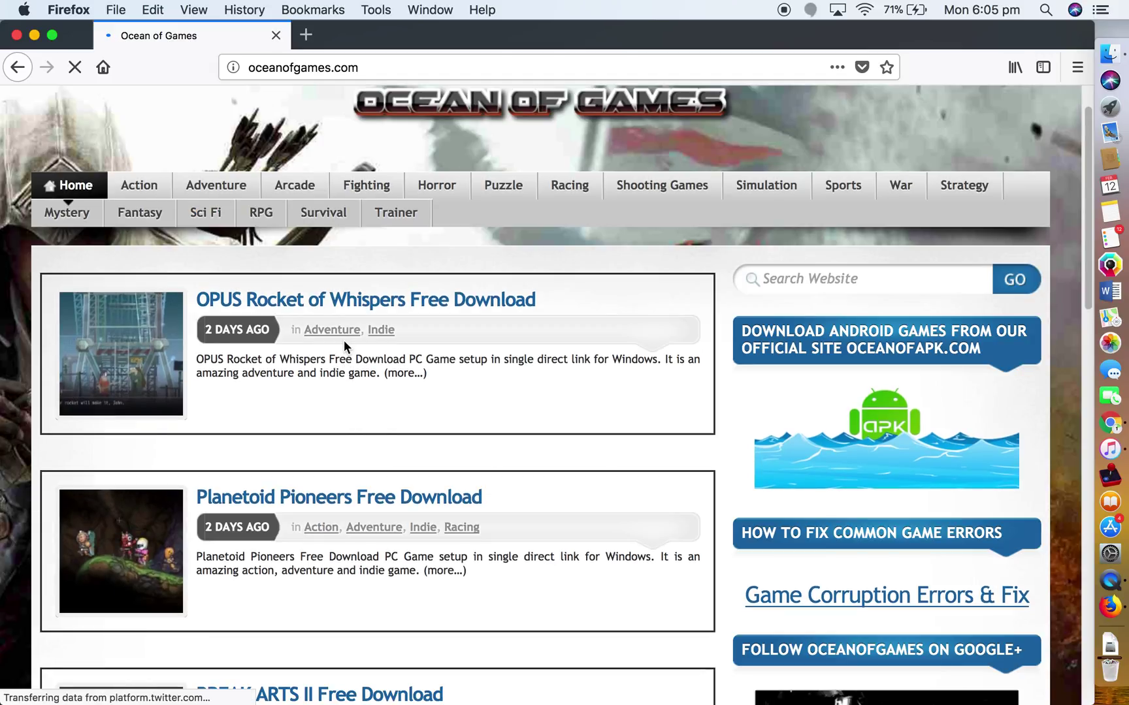
scroll(343, 340, down, 5)
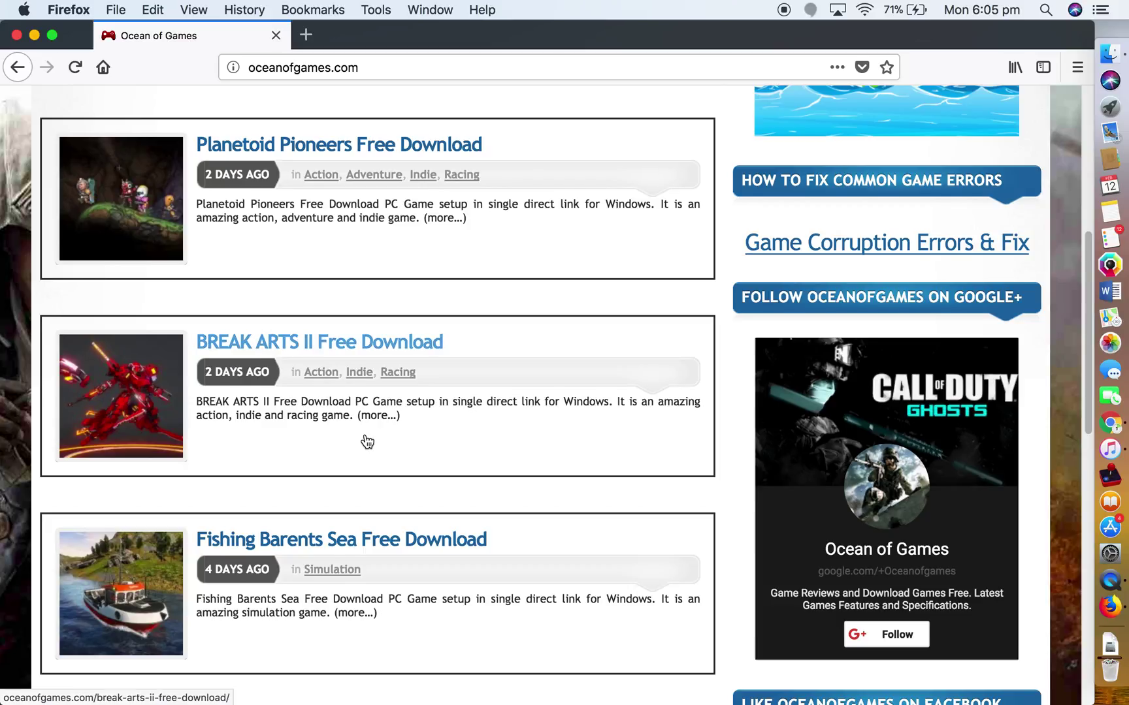
scroll(367, 442, down, 5)
scroll(366, 434, down, 5)
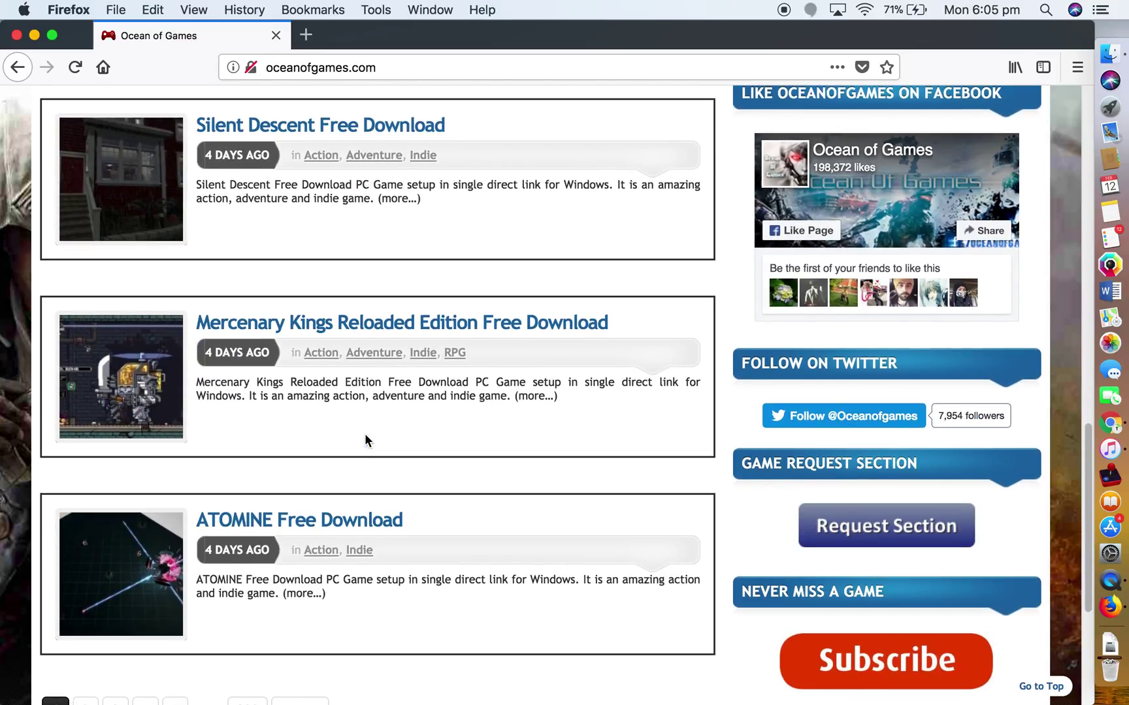
scroll(364, 433, down, 4)
scroll(849, 203, up, 10)
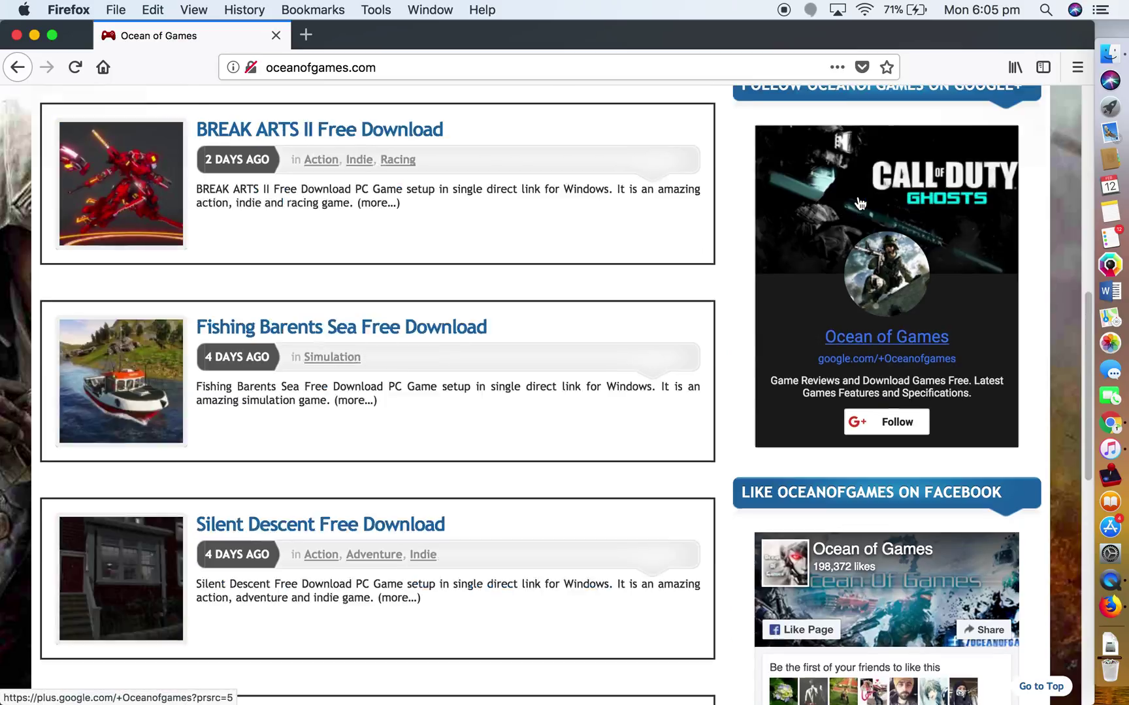
scroll(858, 200, up, 10)
click(838, 330)
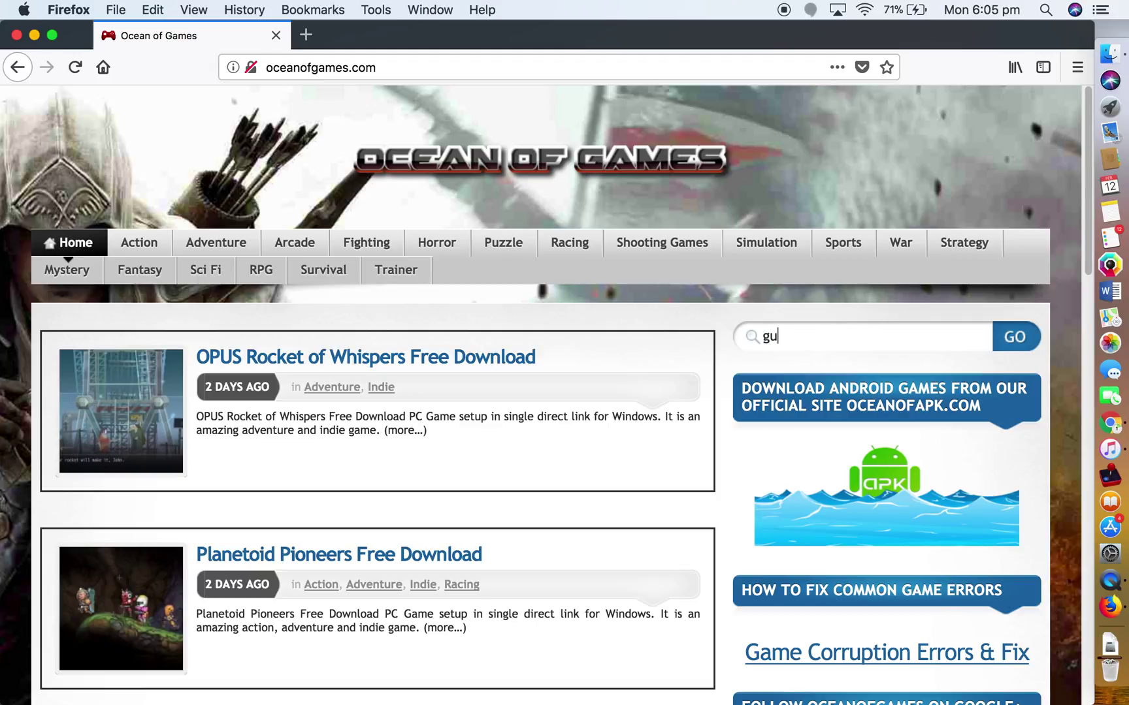
Search the site for 'gundam', then for 'arma 3', and scroll the arma 3 results
key(Return)
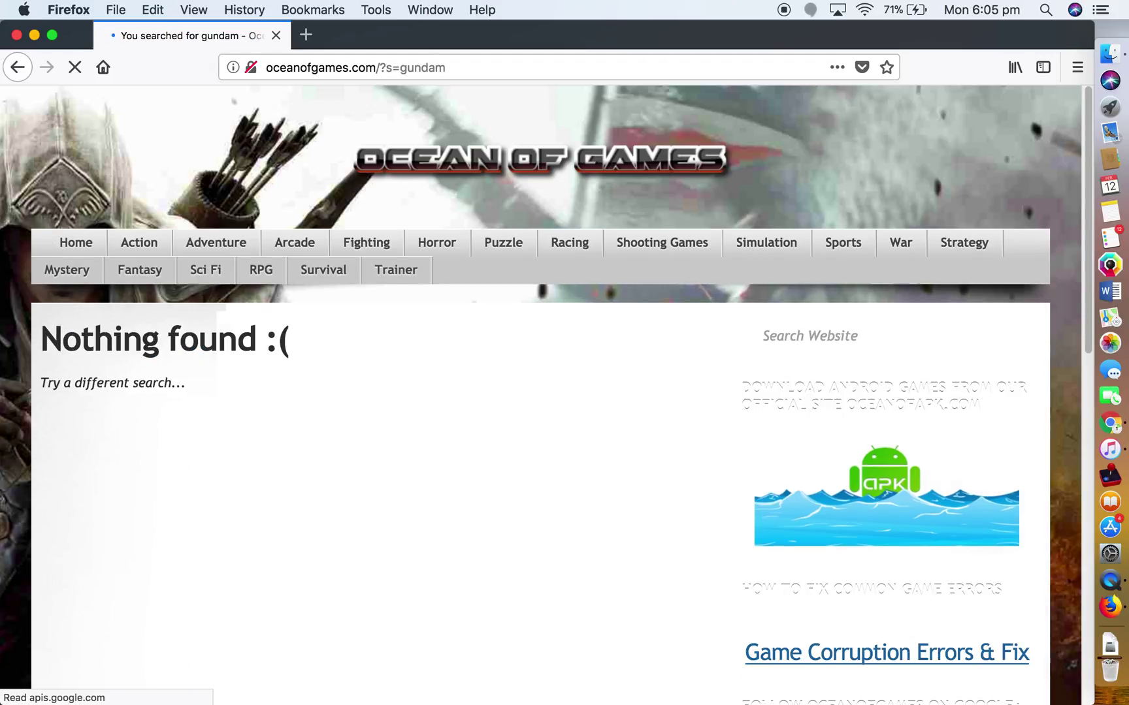
click(866, 334)
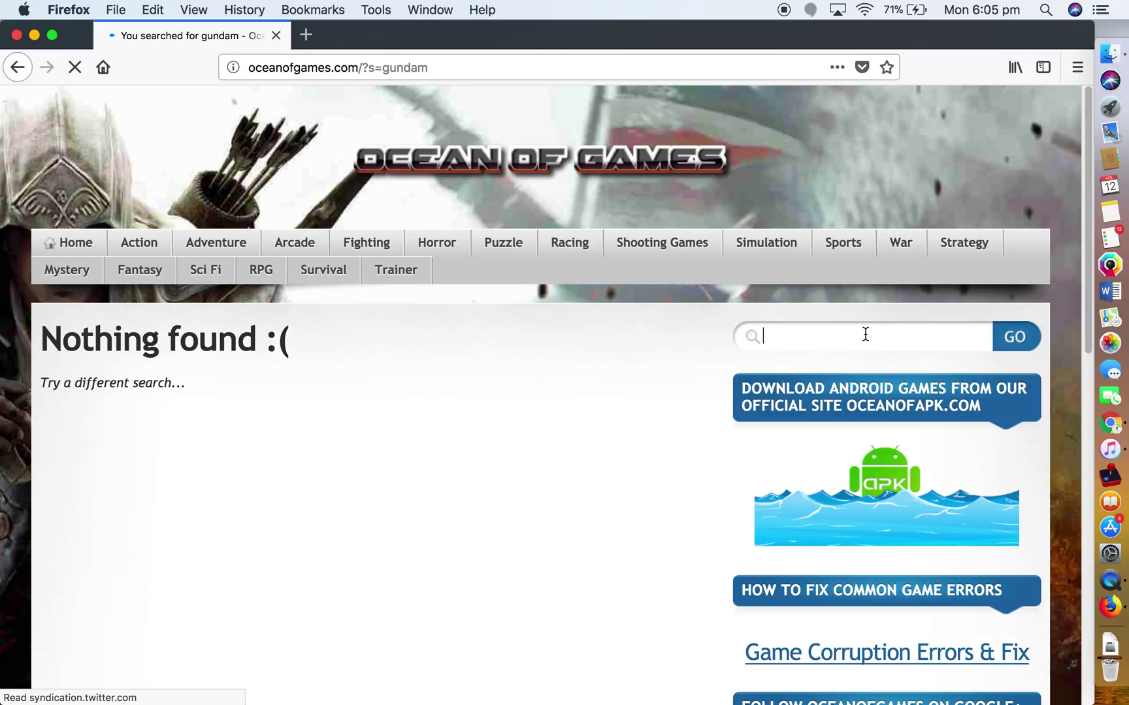
text(arma)
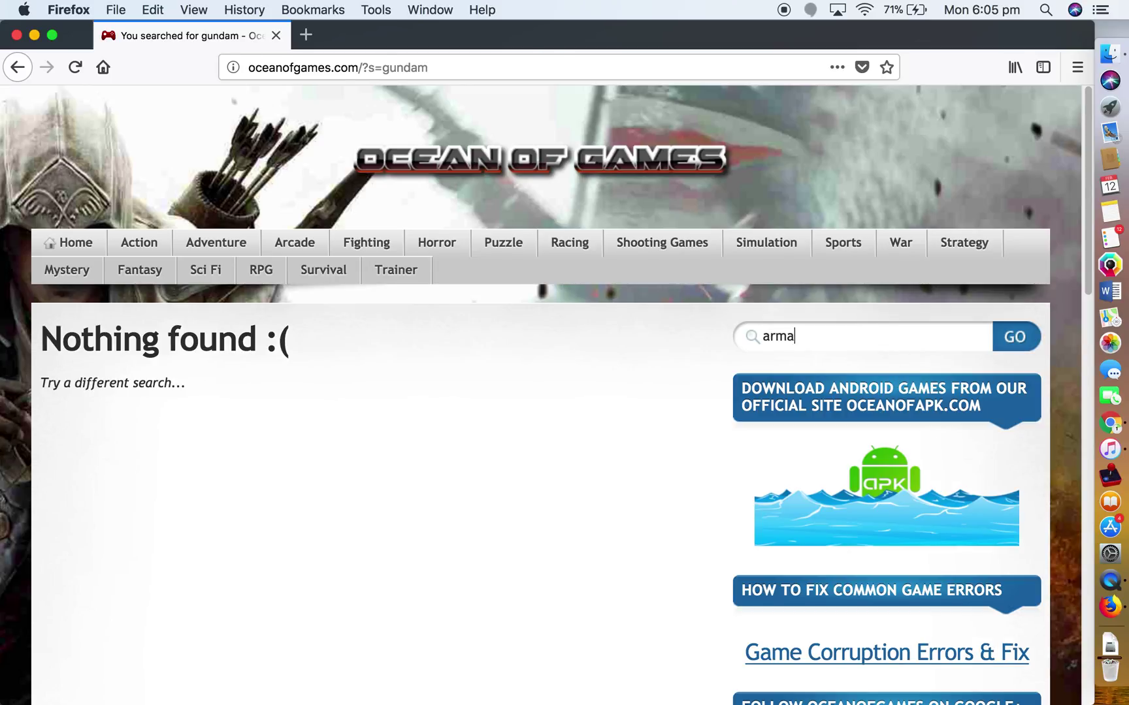
text( 3)
key(Return)
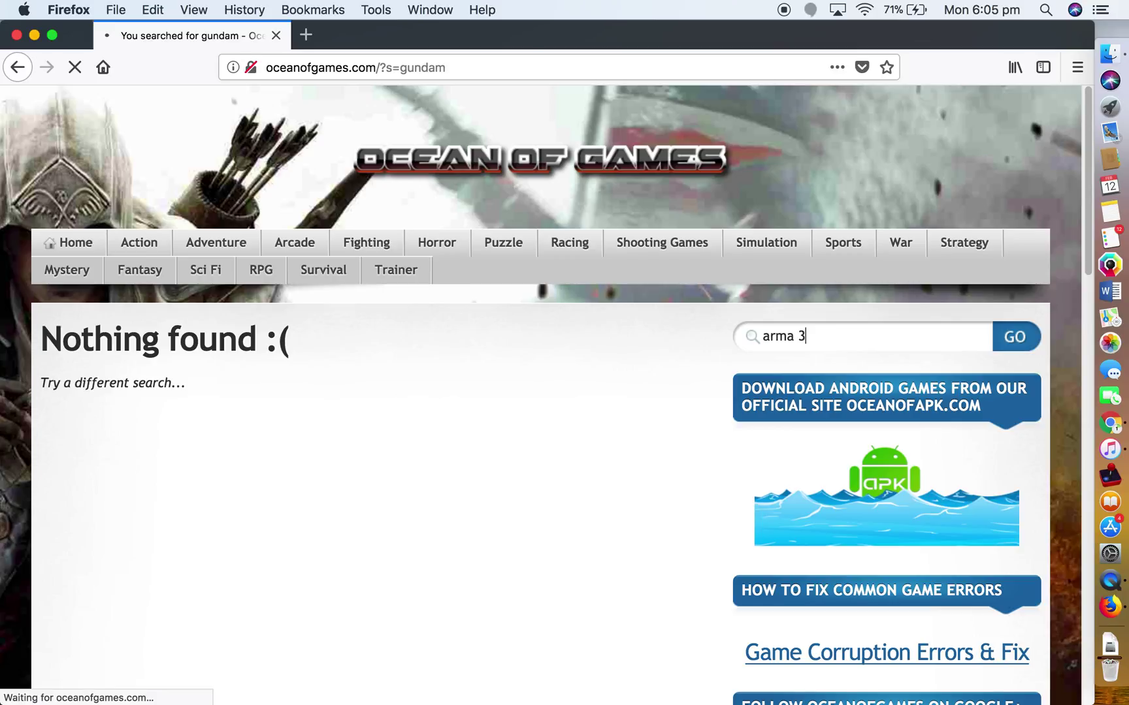
scroll(462, 384, down, 5)
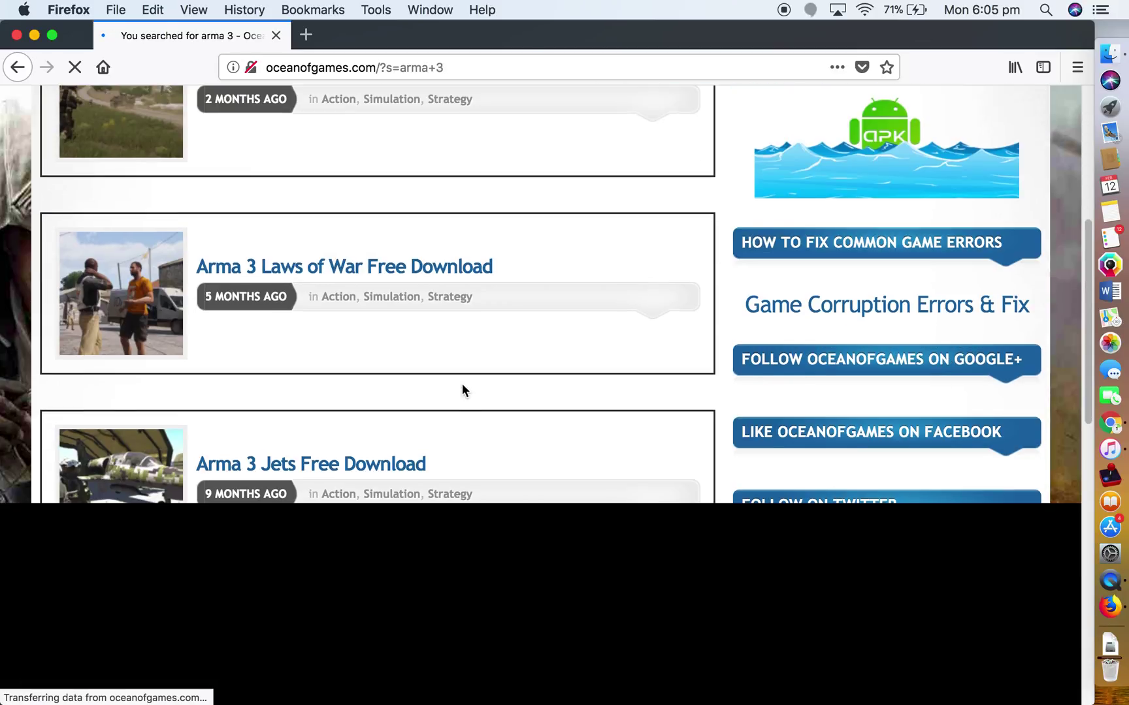
scroll(462, 385, down, 5)
scroll(461, 384, up, 6)
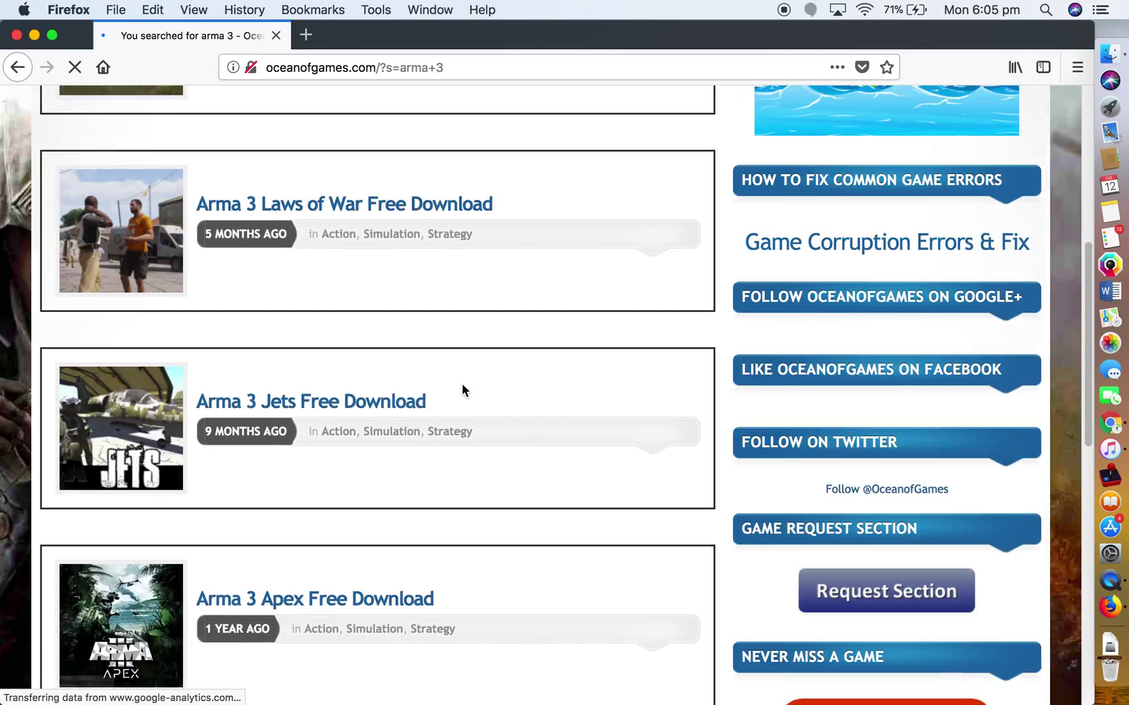
scroll(462, 384, down, 4)
scroll(464, 391, down, 3)
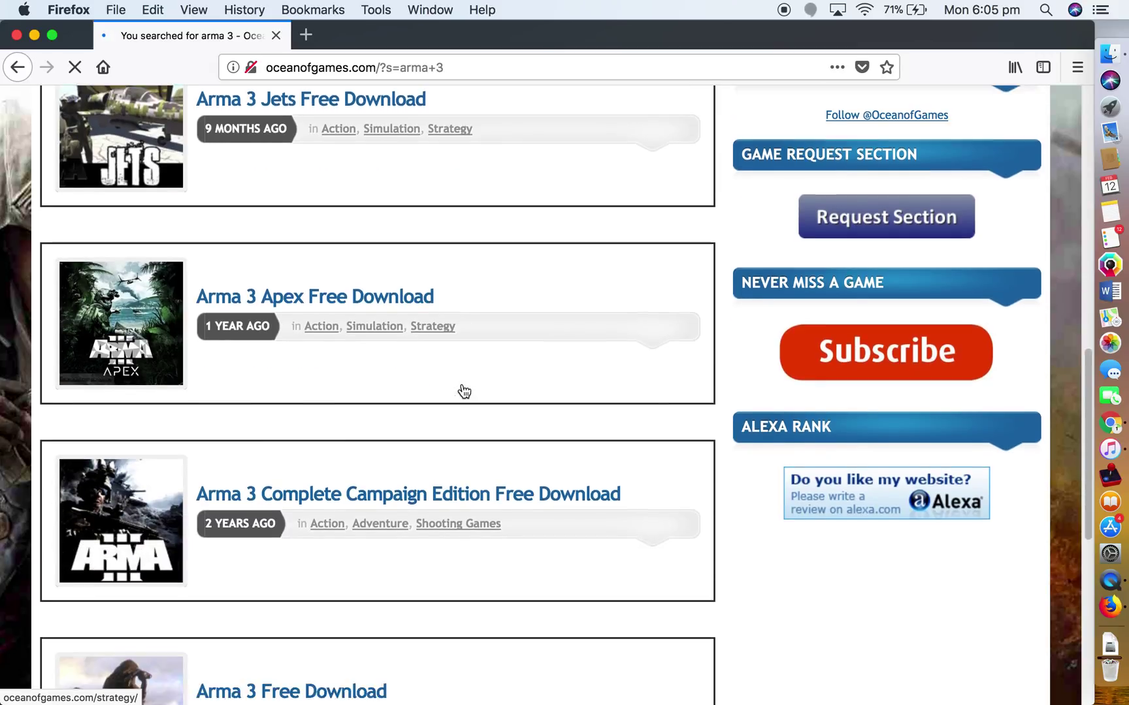
scroll(461, 389, down, 2)
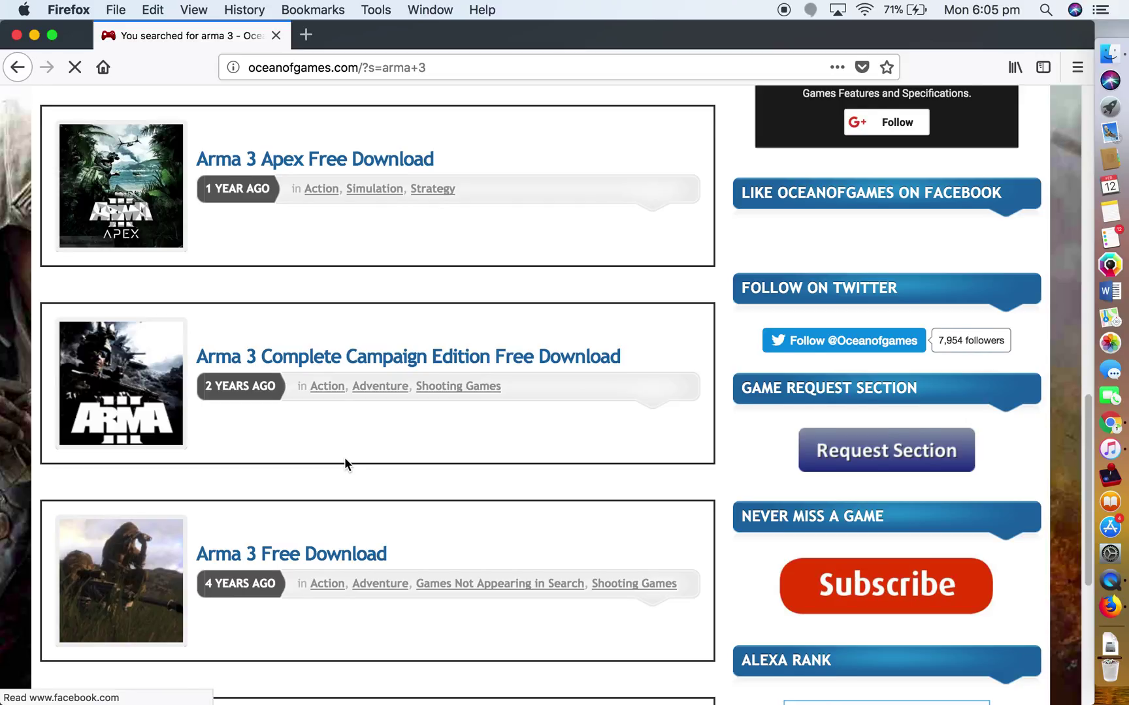
scroll(345, 461, down, 2)
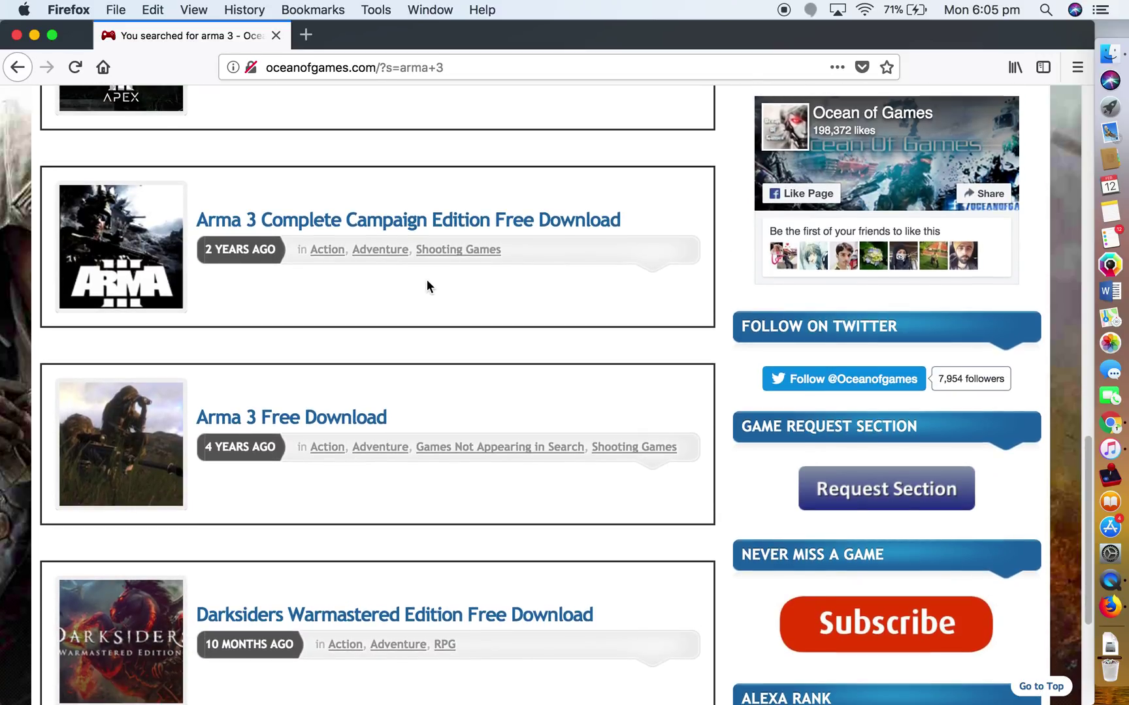
Set Google Chrome to open at login, then open the Arma 3 Free Download result
key(ctrl+Right)
key(ctrl+Left)
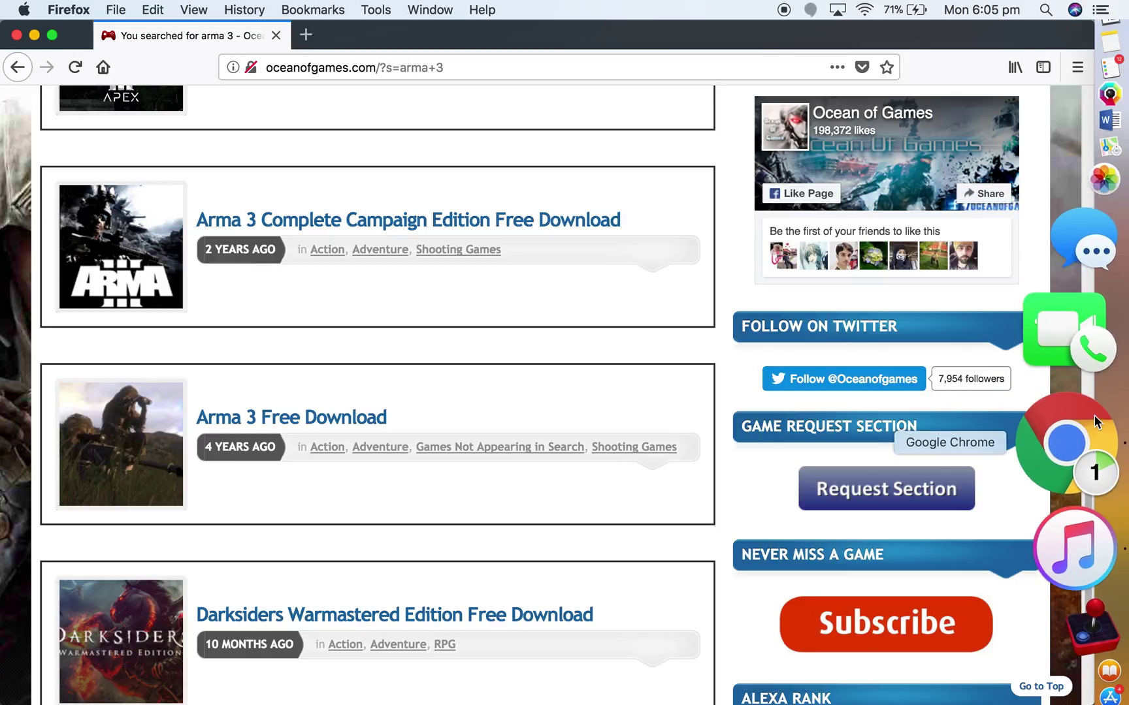
right_click(1094, 416)
mouse_move(952, 394)
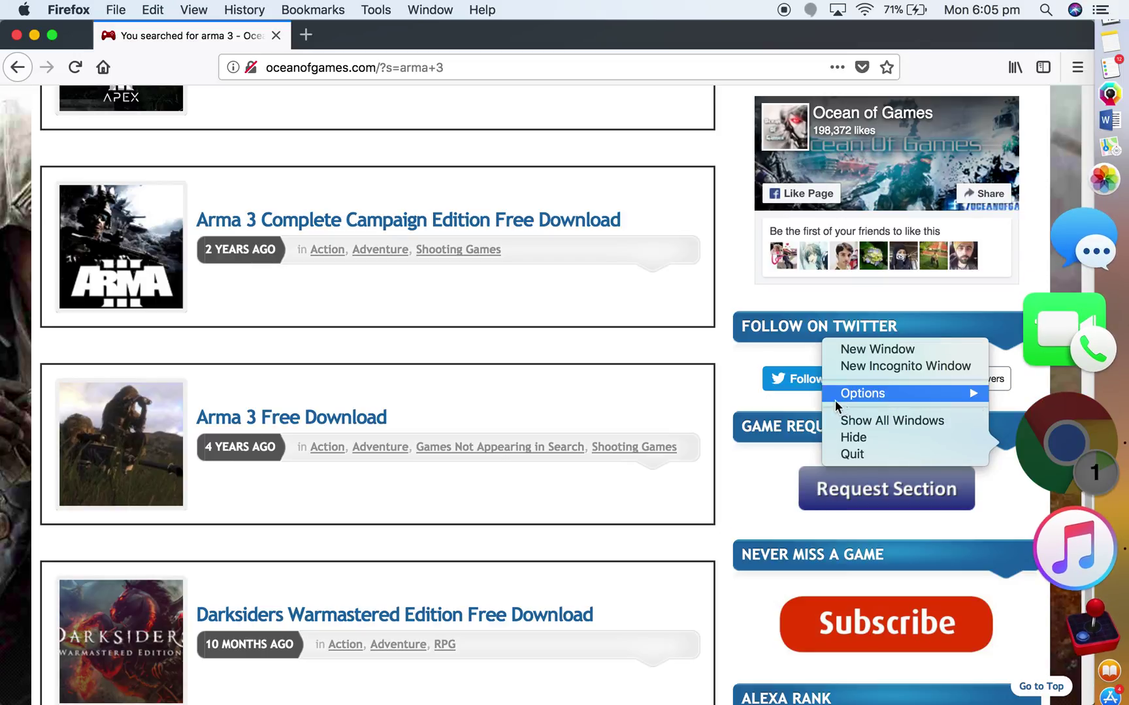
click(752, 414)
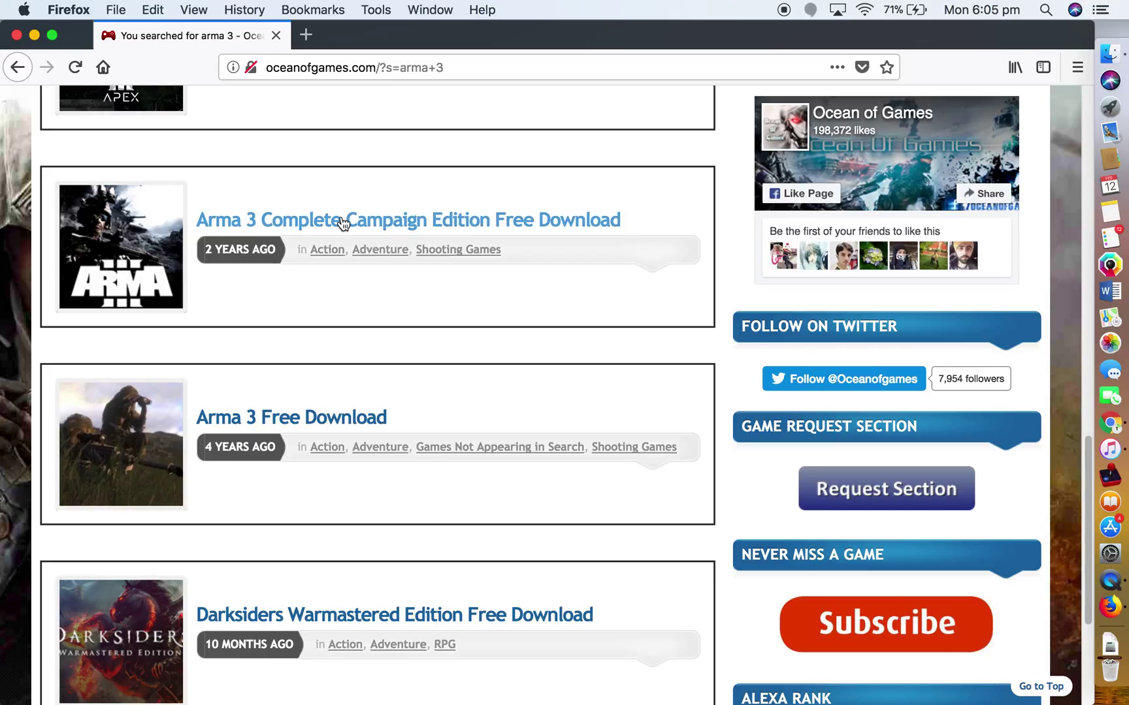
click(311, 421)
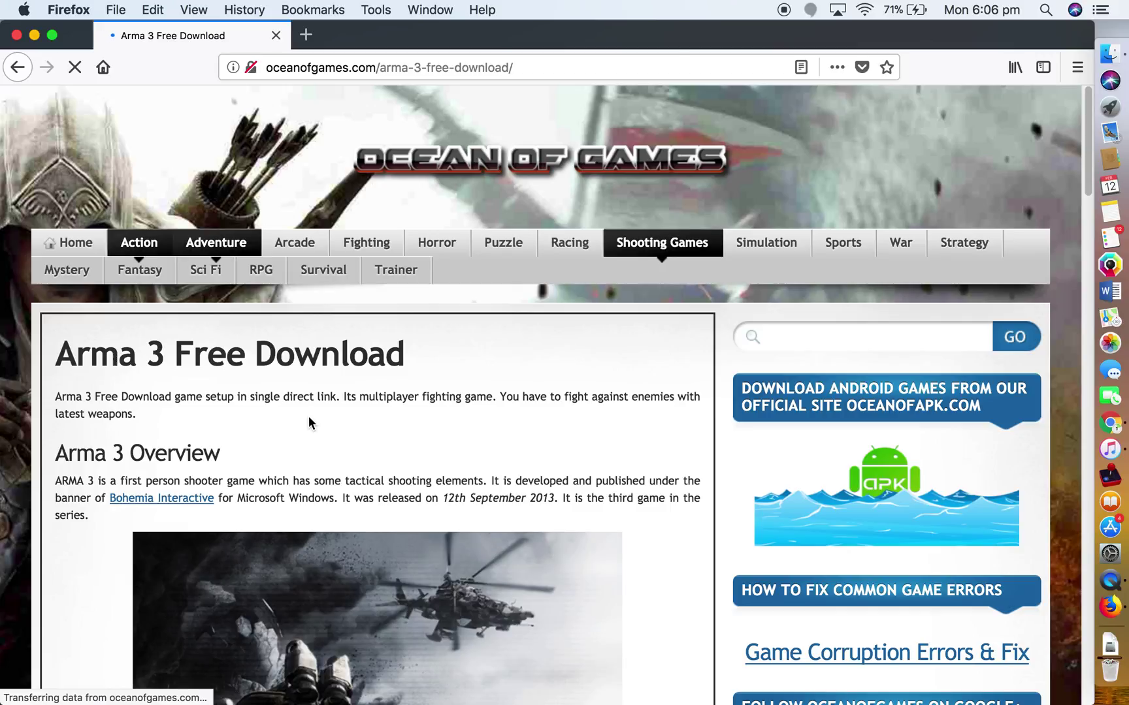
Scroll past the Arma 3 features and system requirements, then click the blue Download button
scroll(309, 416, down, 12)
scroll(309, 416, down, 10)
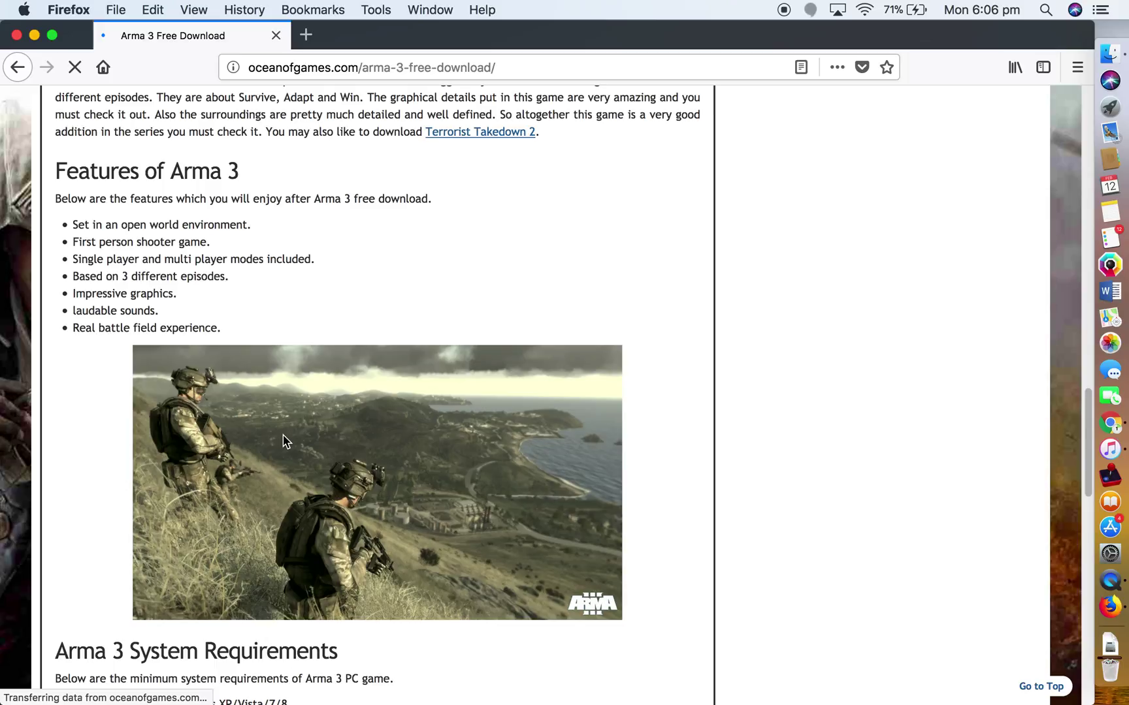
scroll(285, 441, down, 5)
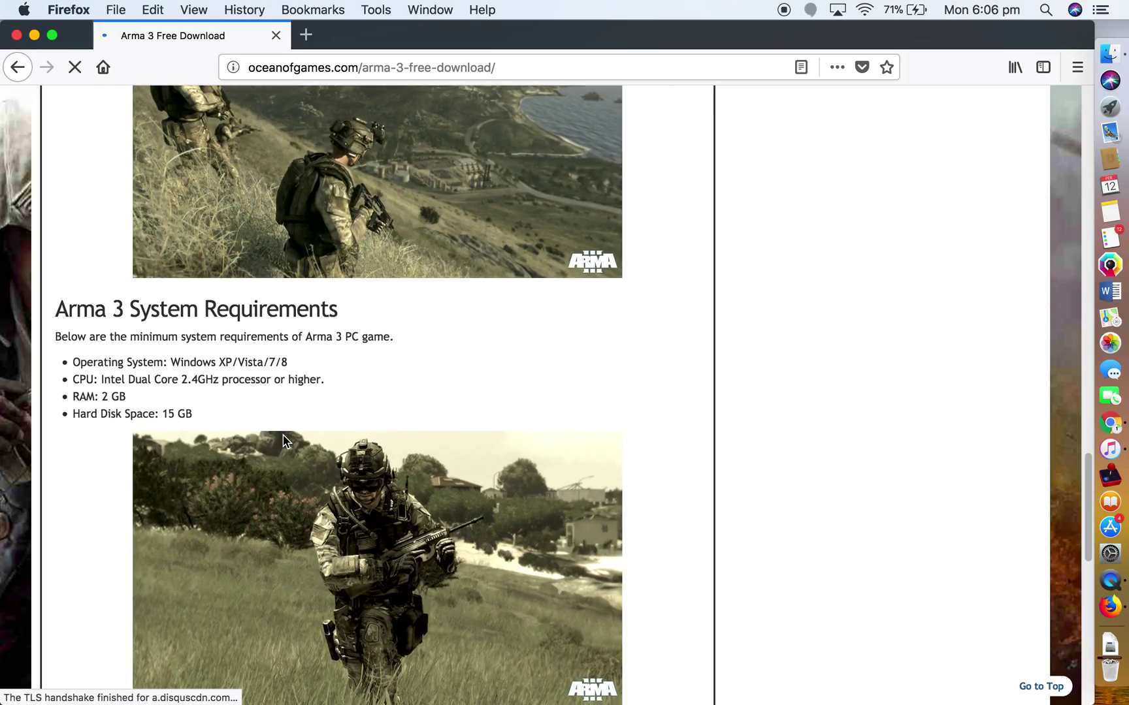
scroll(282, 439, up, 5)
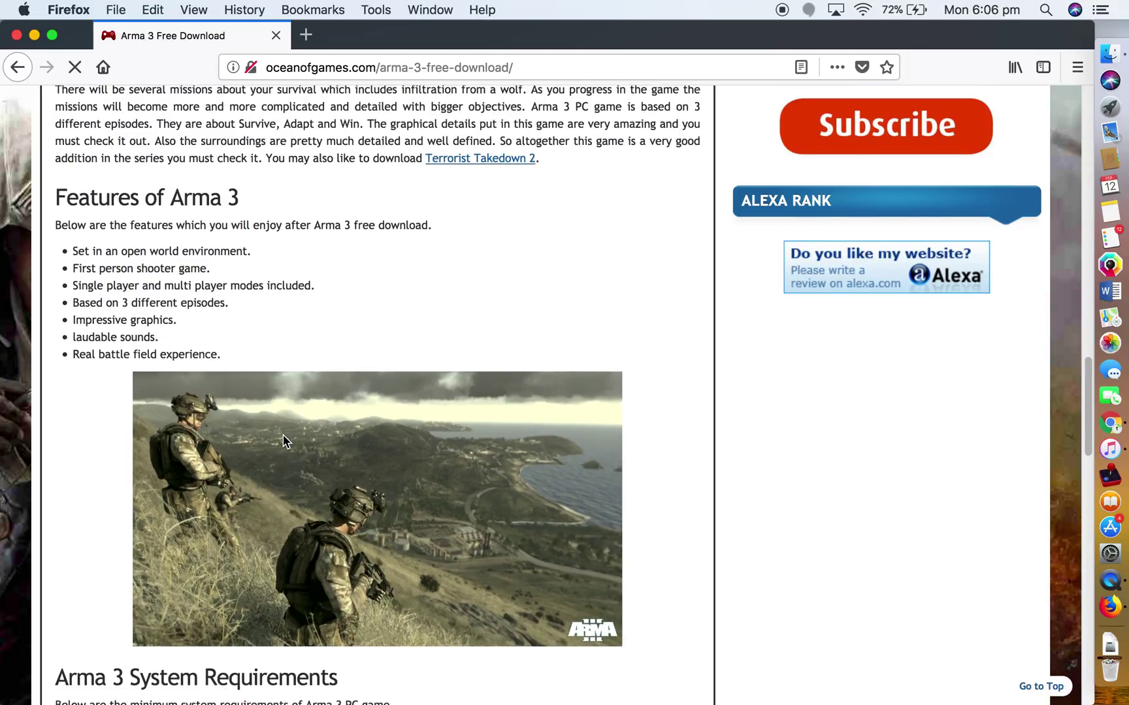
scroll(349, 565, down, 5)
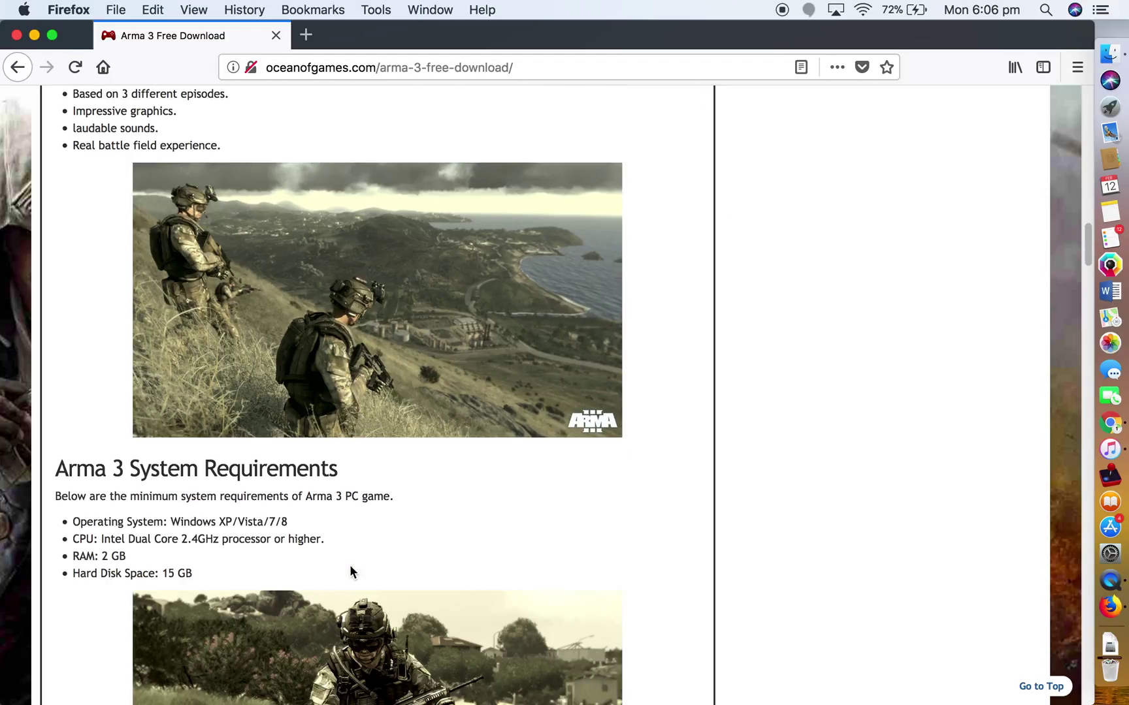
scroll(425, 356, down, 10)
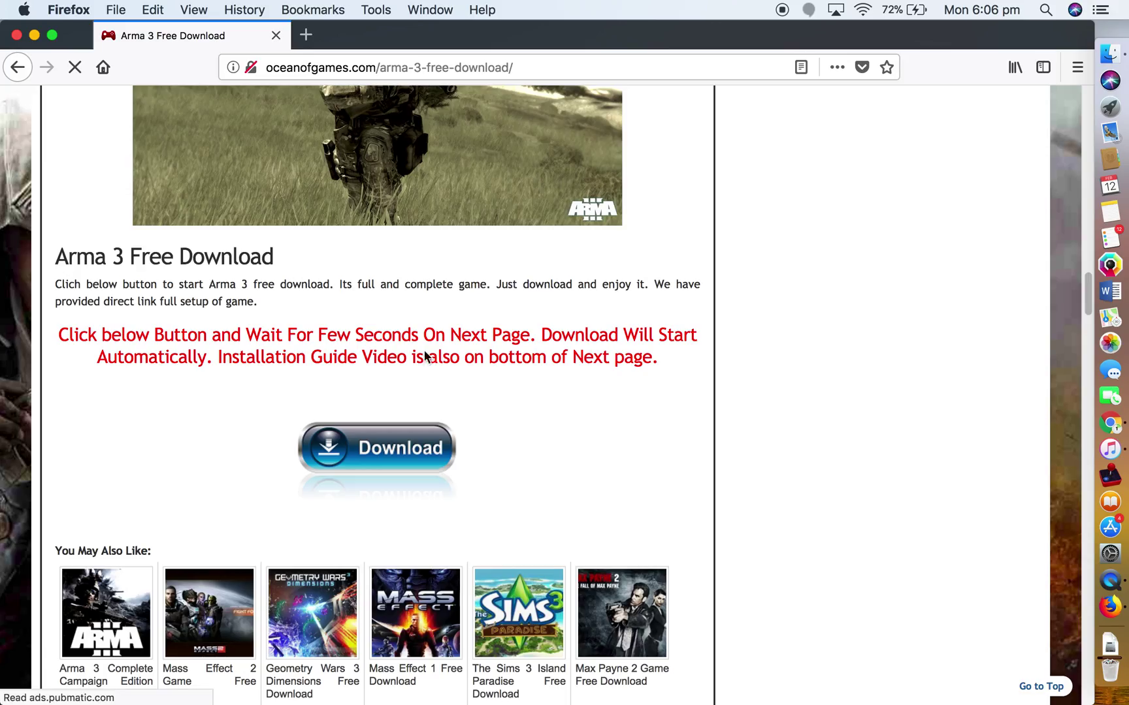
scroll(378, 420, down, 5)
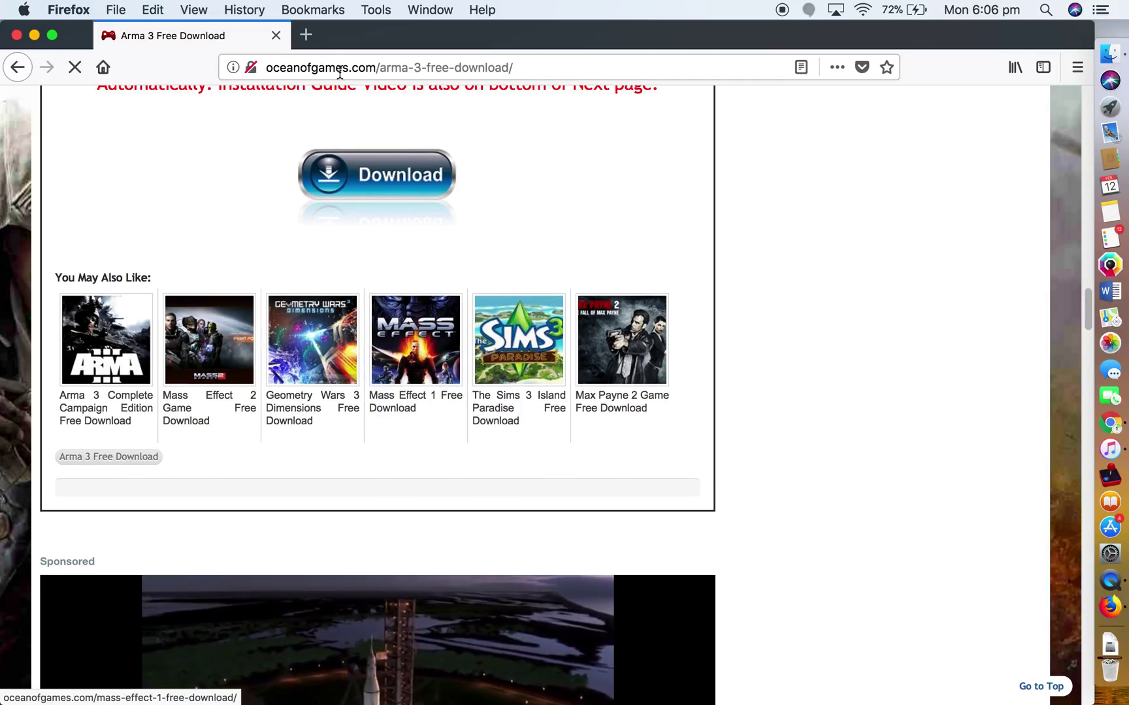
click(362, 181)
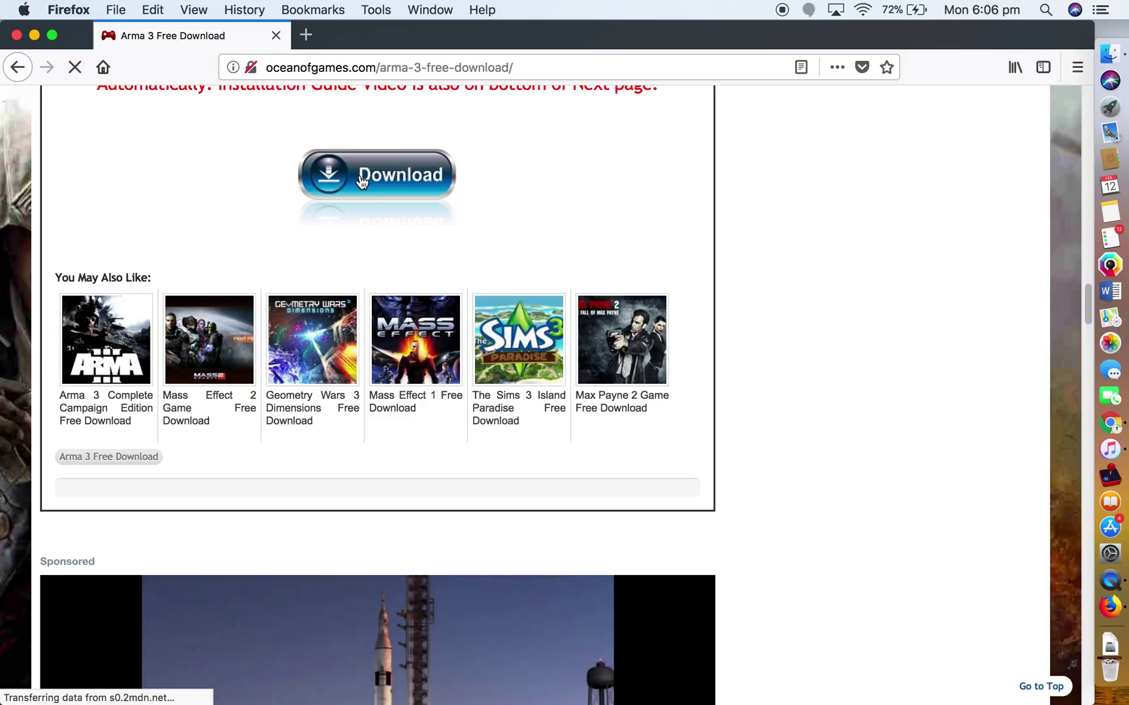
scroll(361, 181, down, 4)
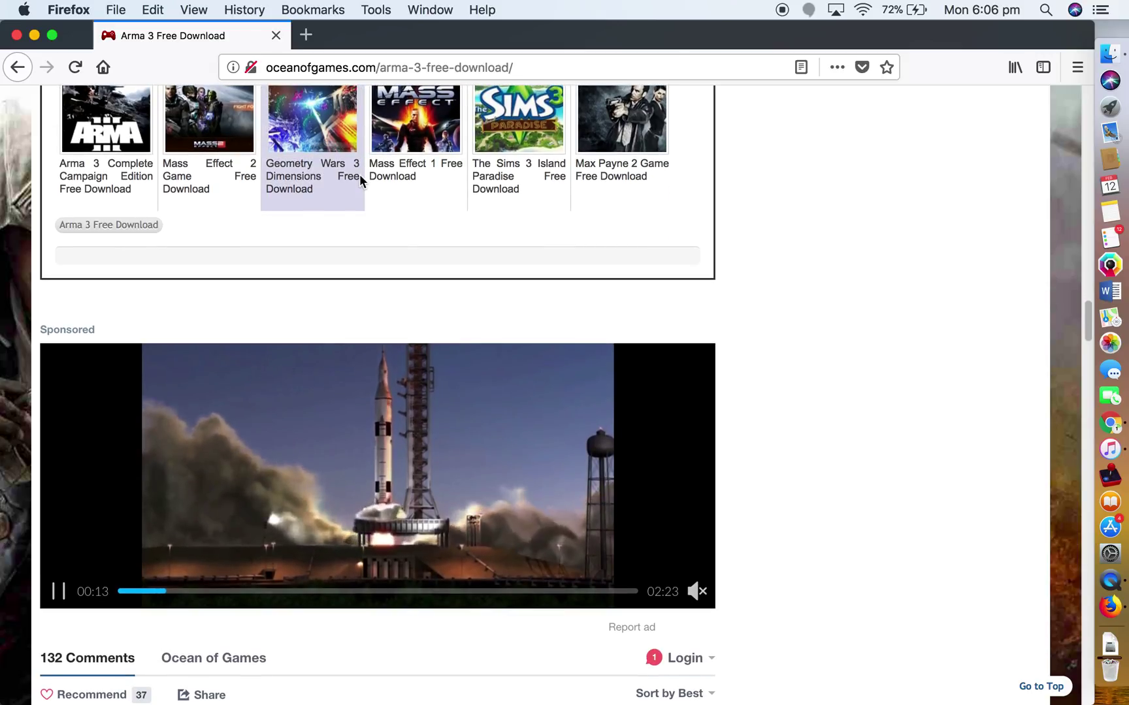
click(358, 174)
scroll(362, 166, up, 4)
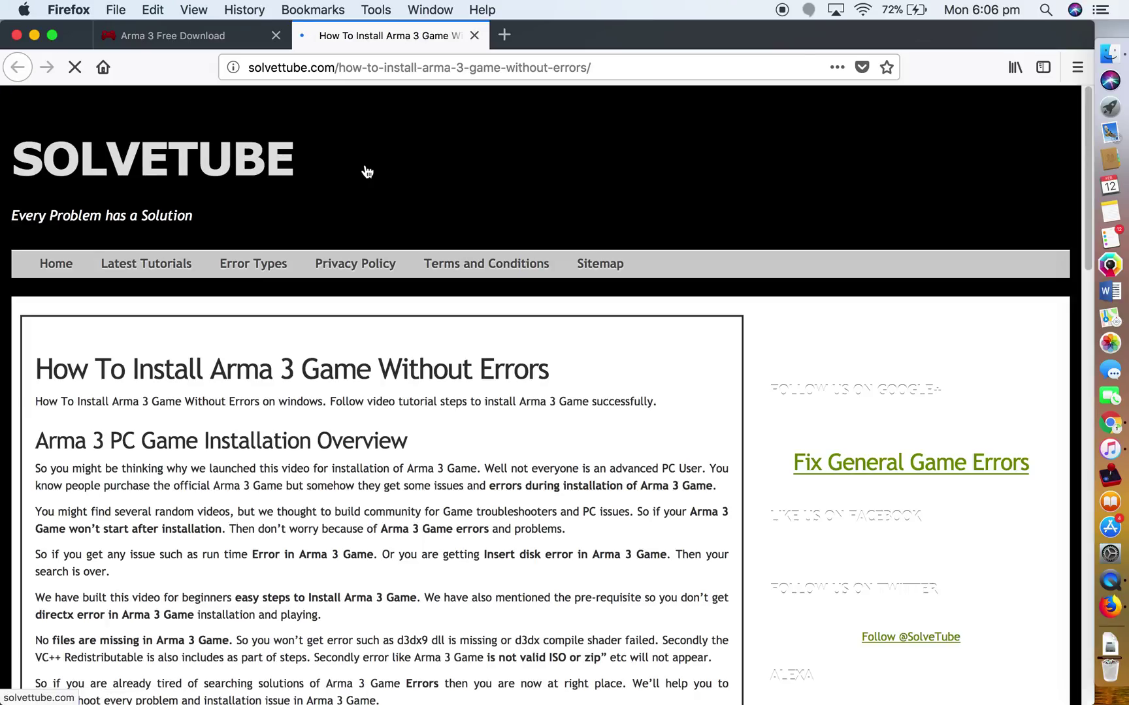
Scroll the SolveTube Arma 3 install guide, then switch back to the Arma 3 Free Download tab
scroll(366, 392, down, 2)
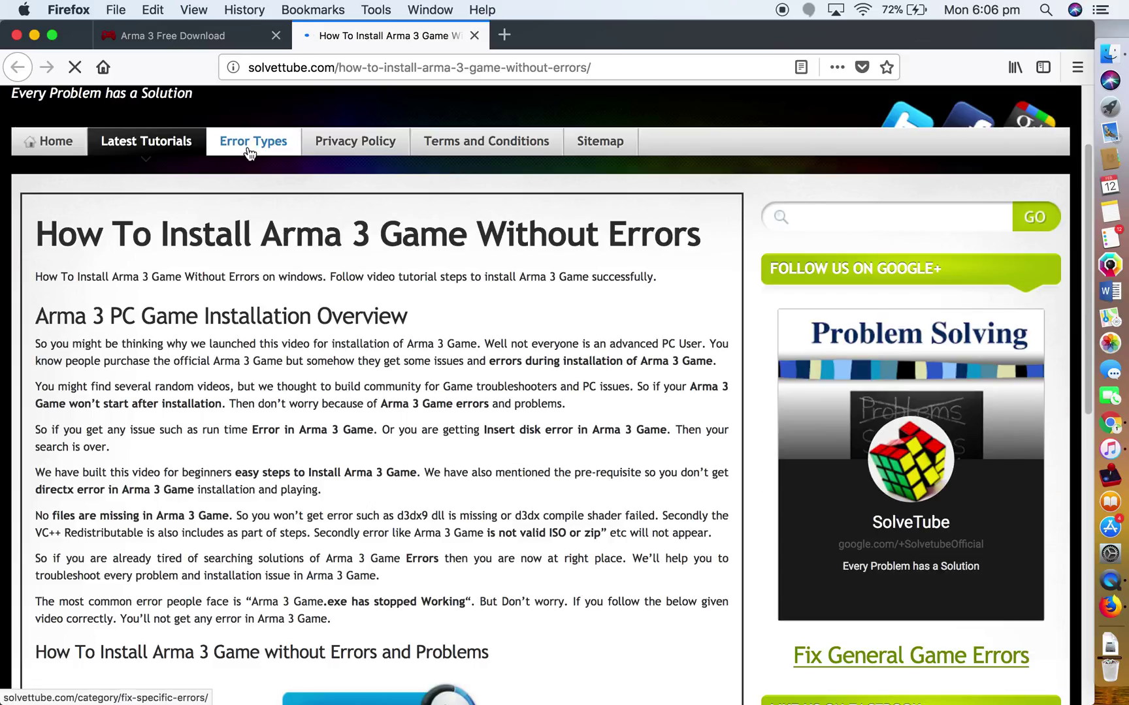
scroll(292, 275, down, 5)
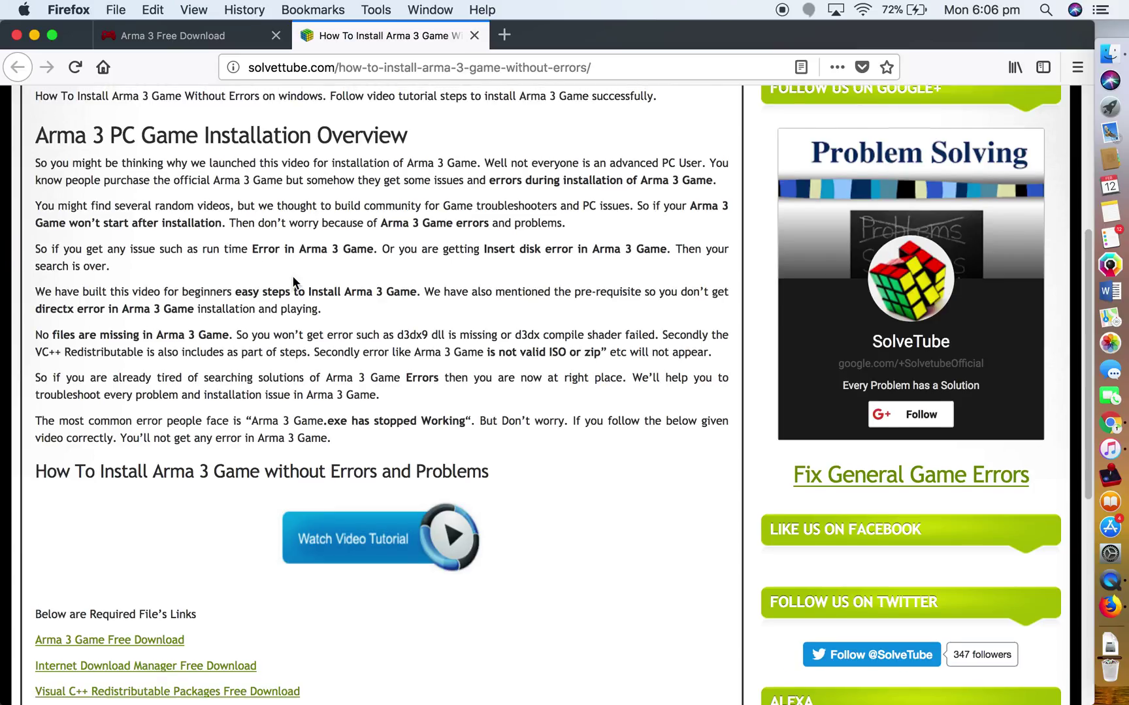
scroll(292, 275, up, 5)
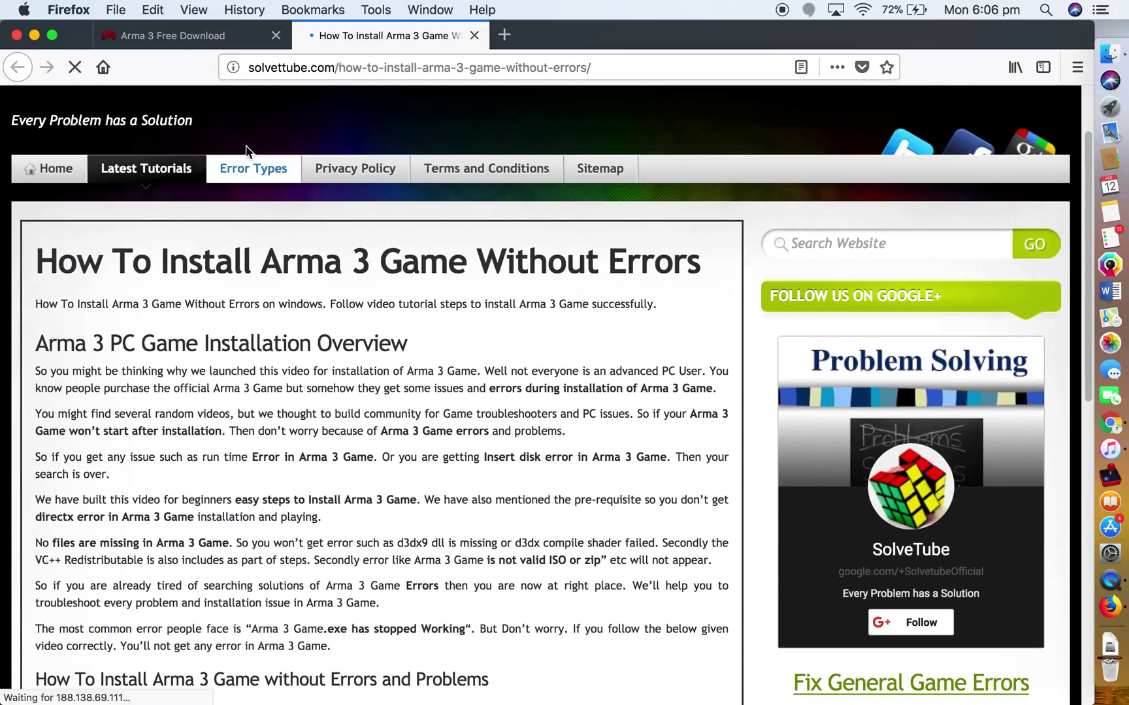
click(256, 169)
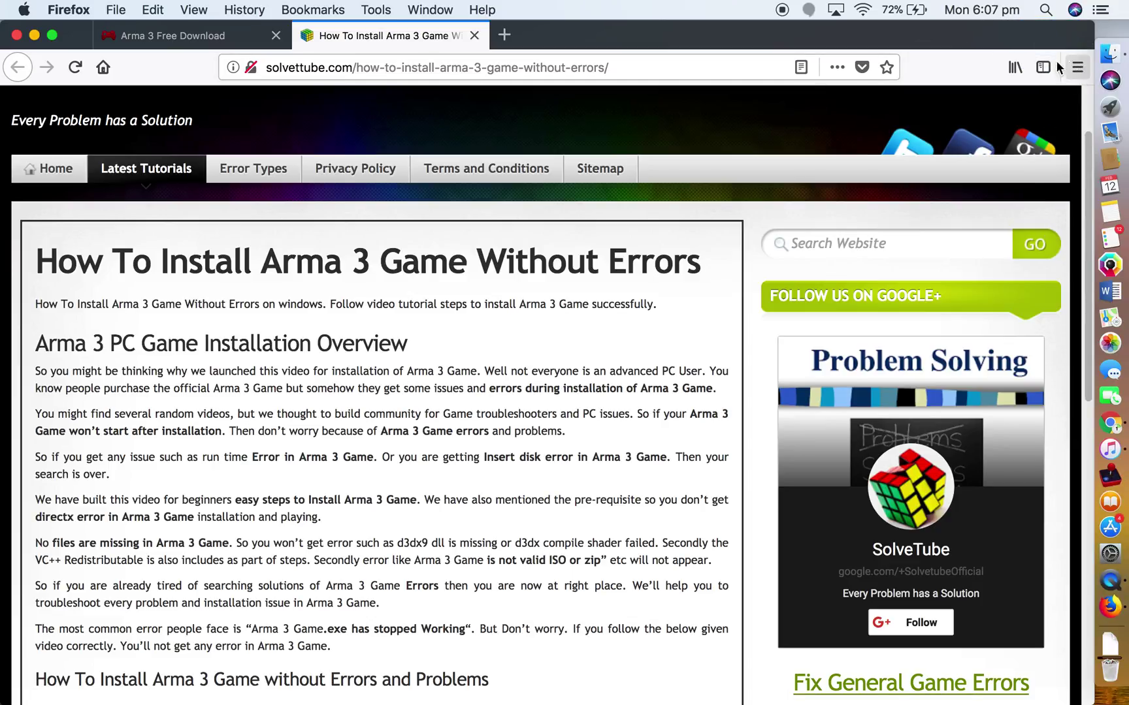
click(243, 32)
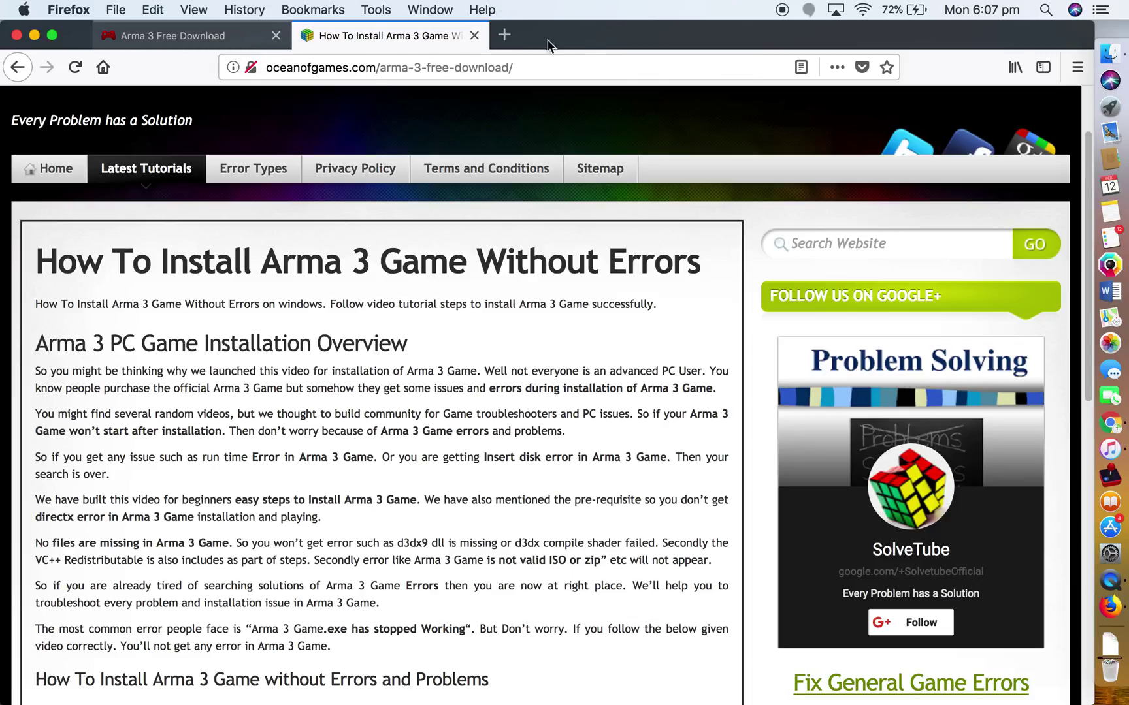
Save the 8.3 GB _Oceanofgames.com_arma3.zip from the file prompt, then move Firefox back into place
click(576, 68)
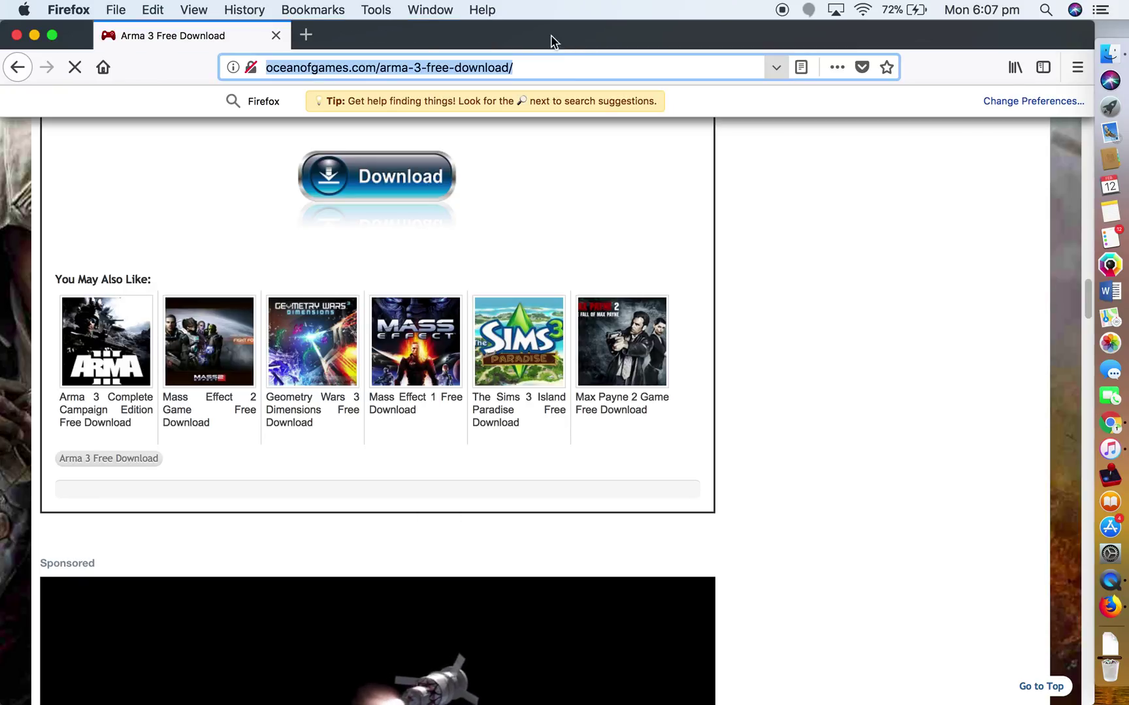
click(394, 178)
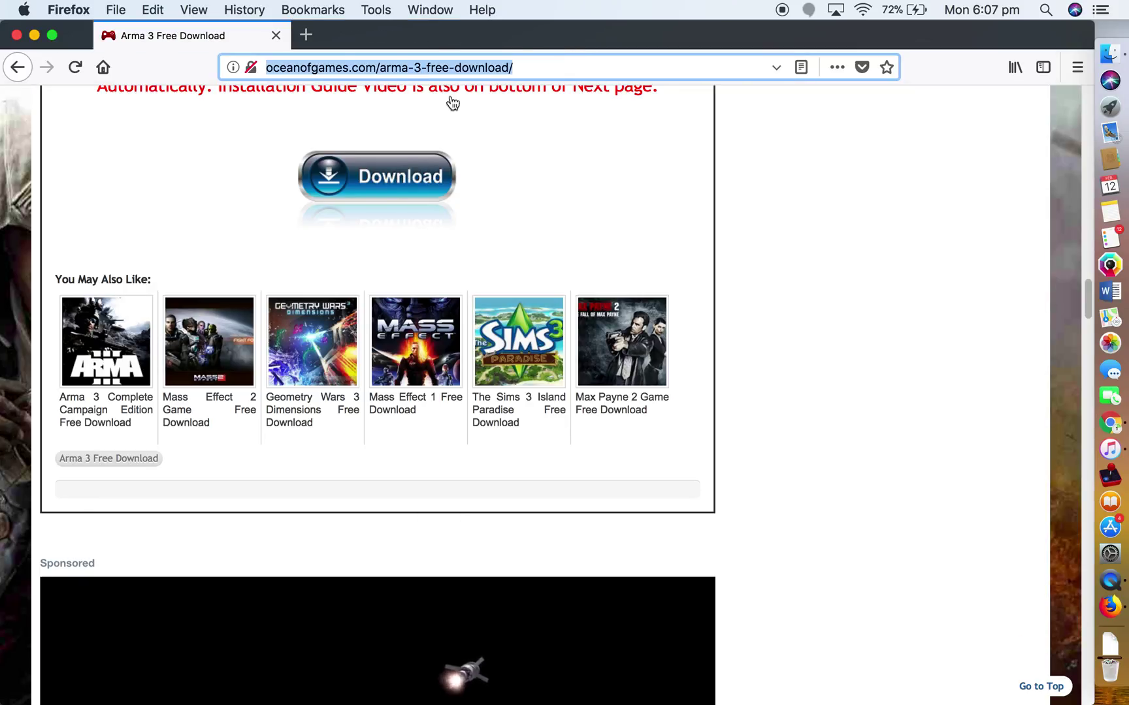
drag(511, 42, 573, 346)
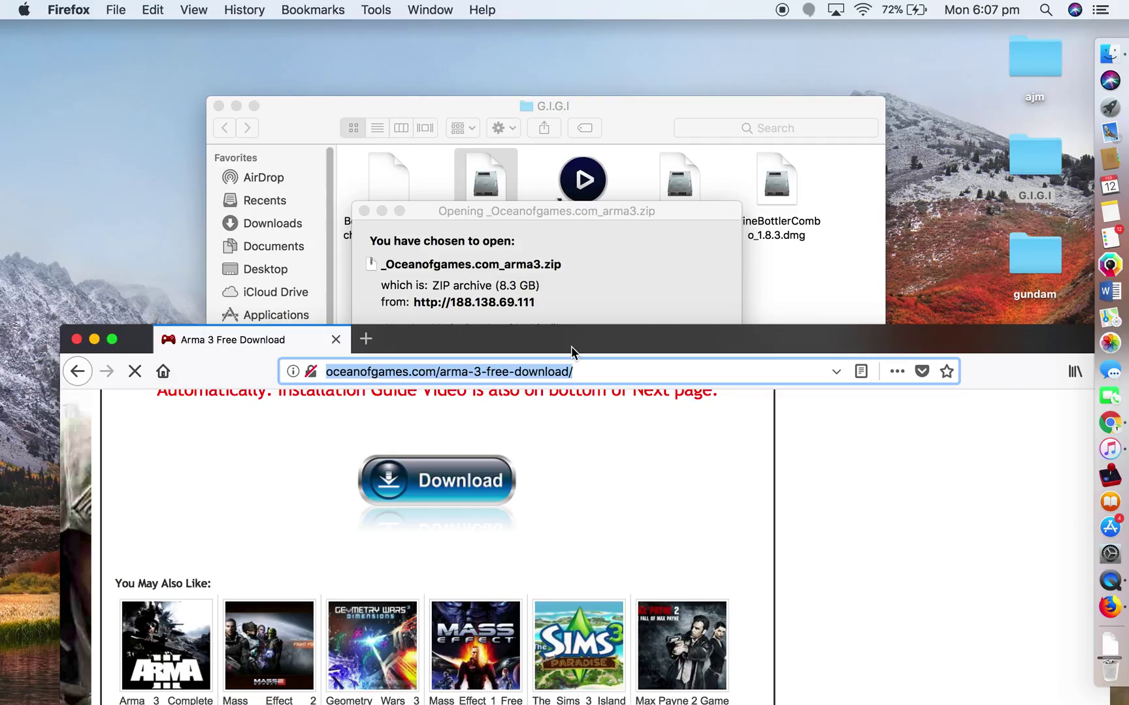
click(589, 291)
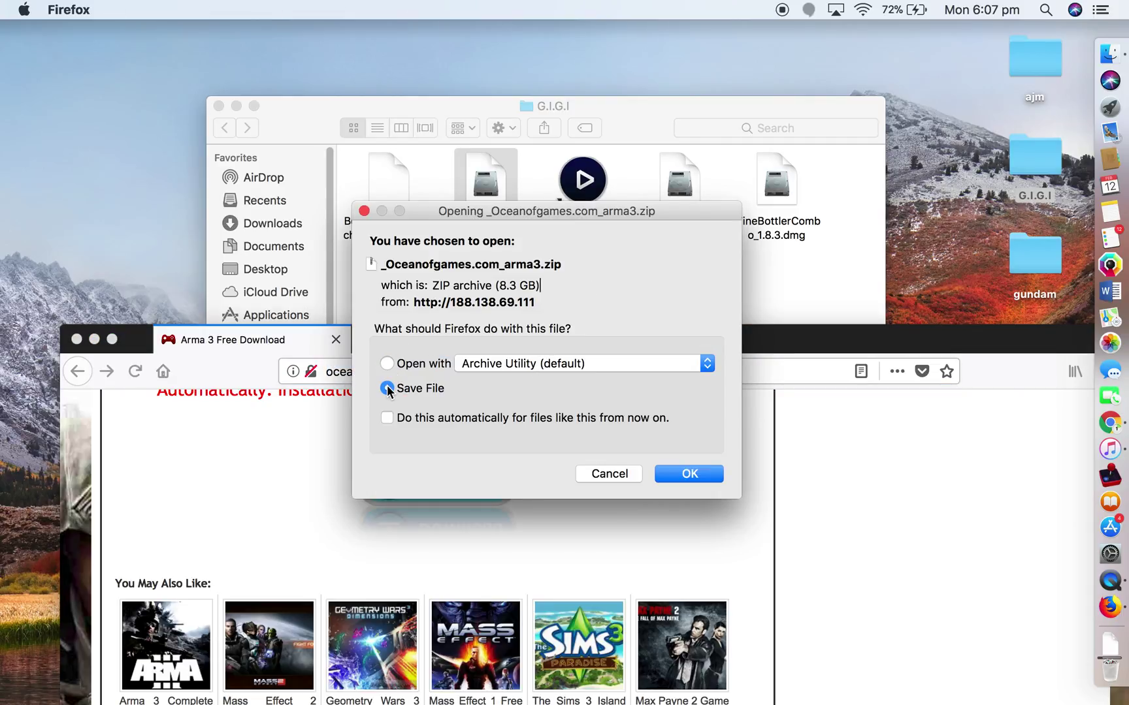
click(670, 476)
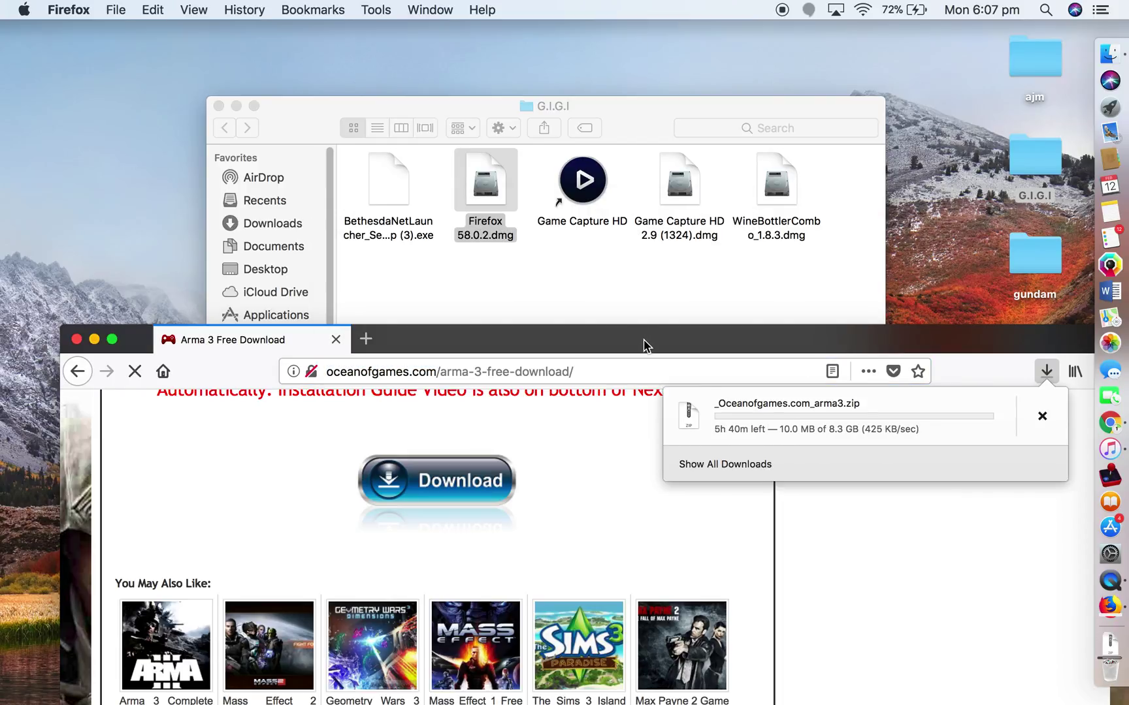
drag(643, 344, 559, 27)
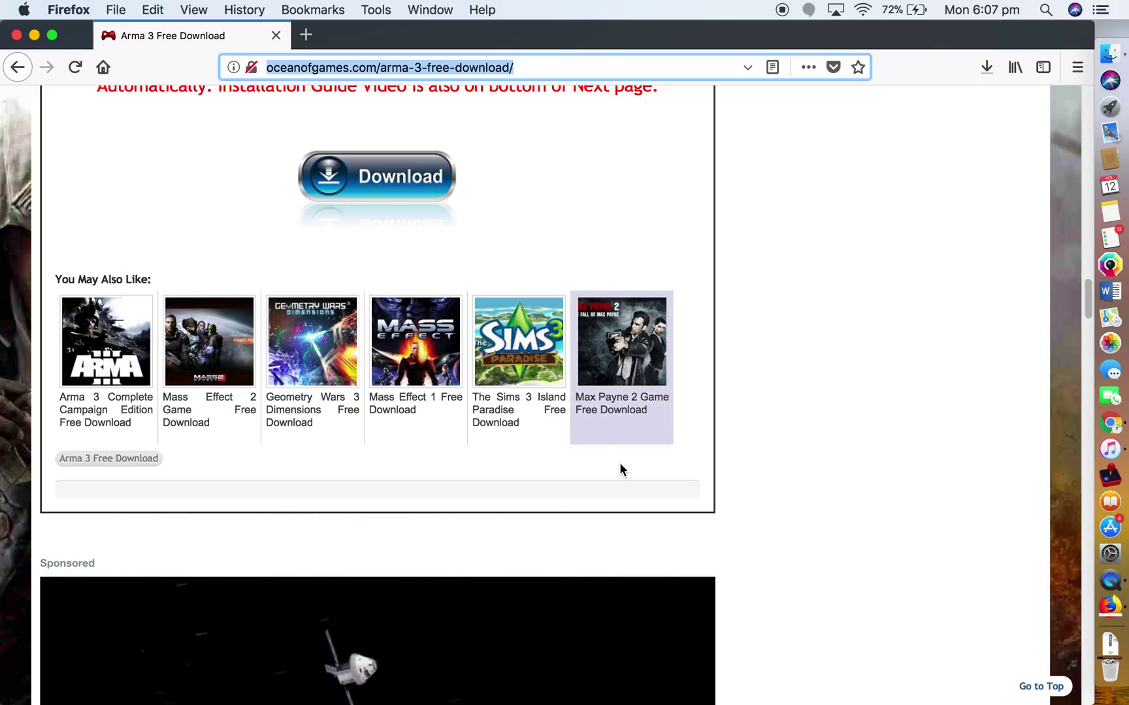
Scroll the Arma 3 page and close the SolveTube guide tab while the zip downloads
scroll(619, 464, down, 3)
scroll(621, 466, up, 8)
scroll(620, 465, up, 9)
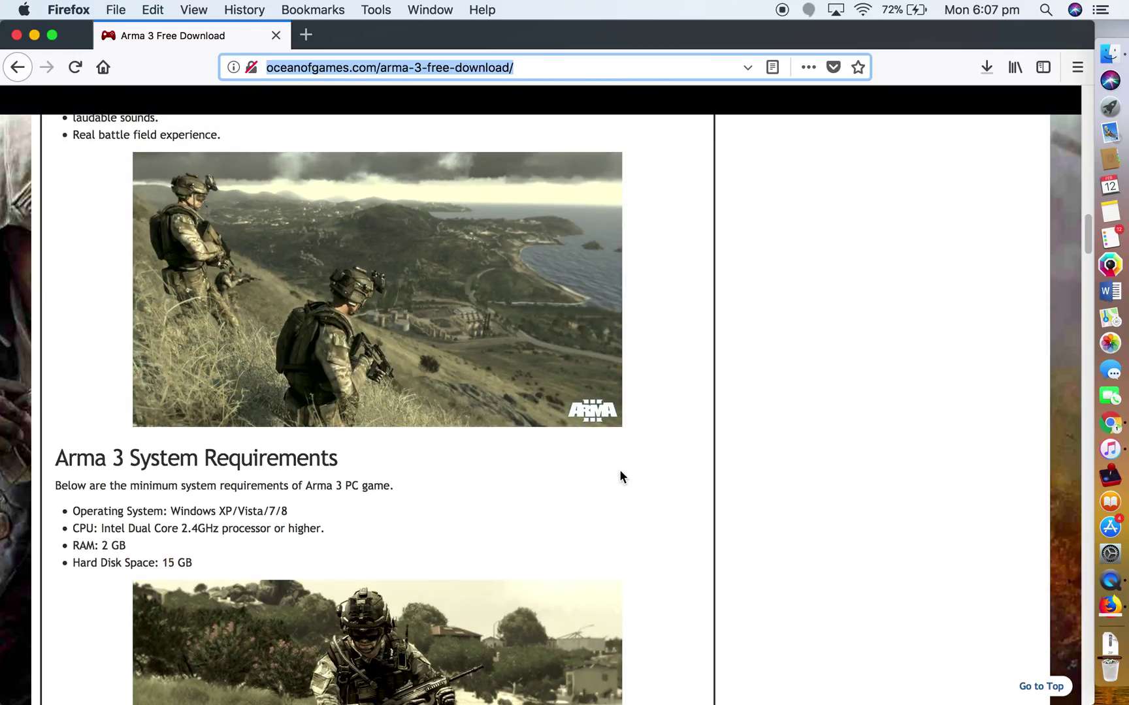
scroll(620, 476, up, 15)
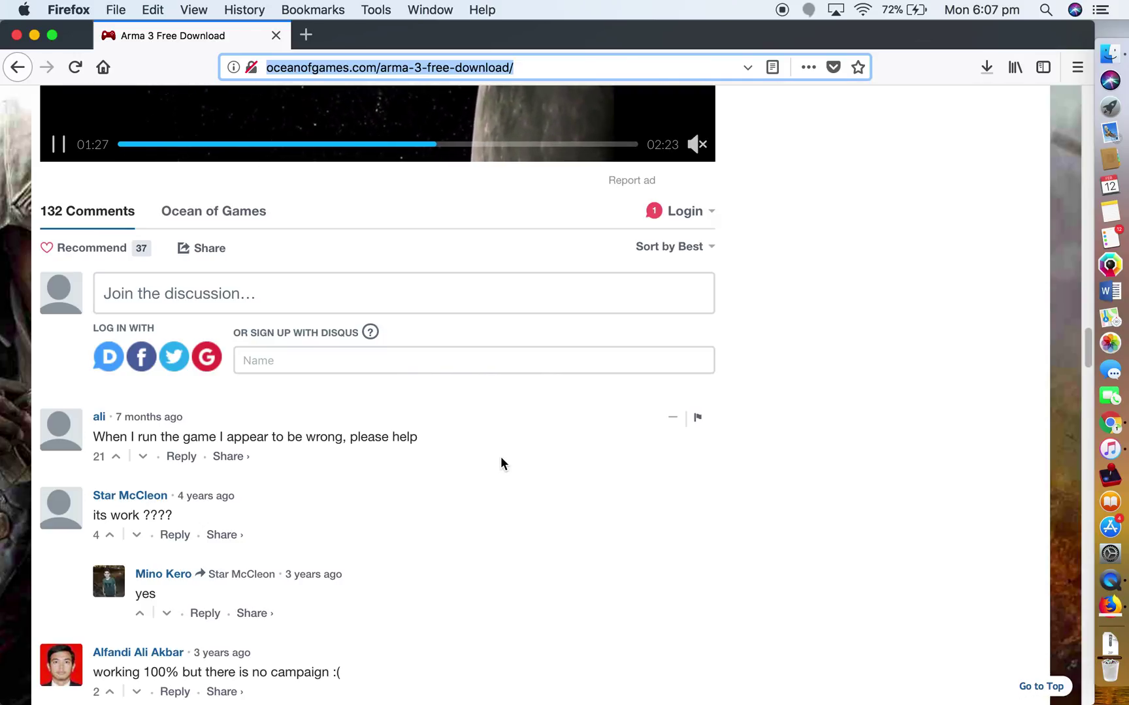
scroll(501, 463, up, 15)
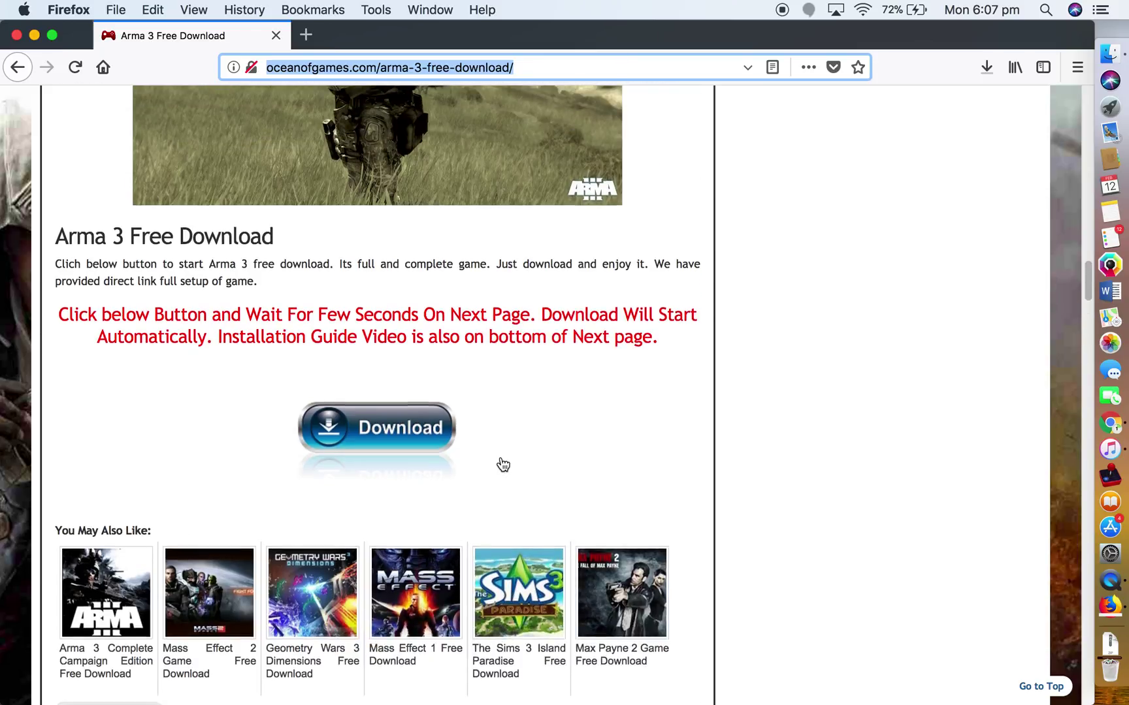
scroll(500, 464, up, 3)
scroll(500, 464, down, 2)
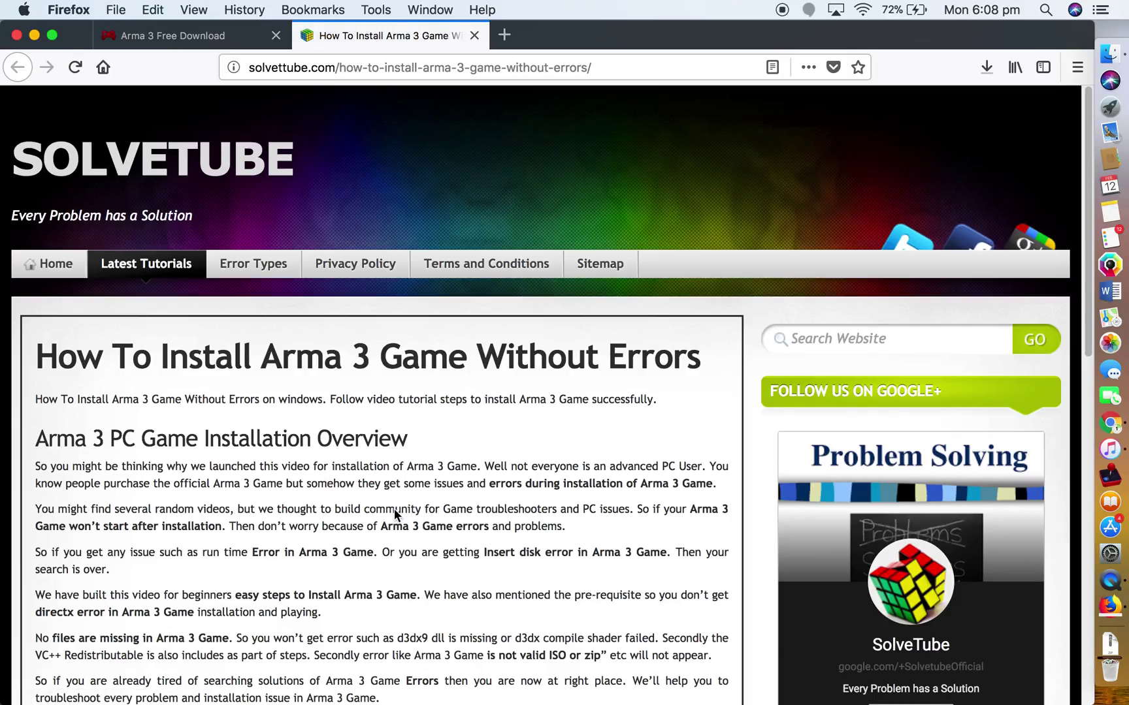
click(474, 37)
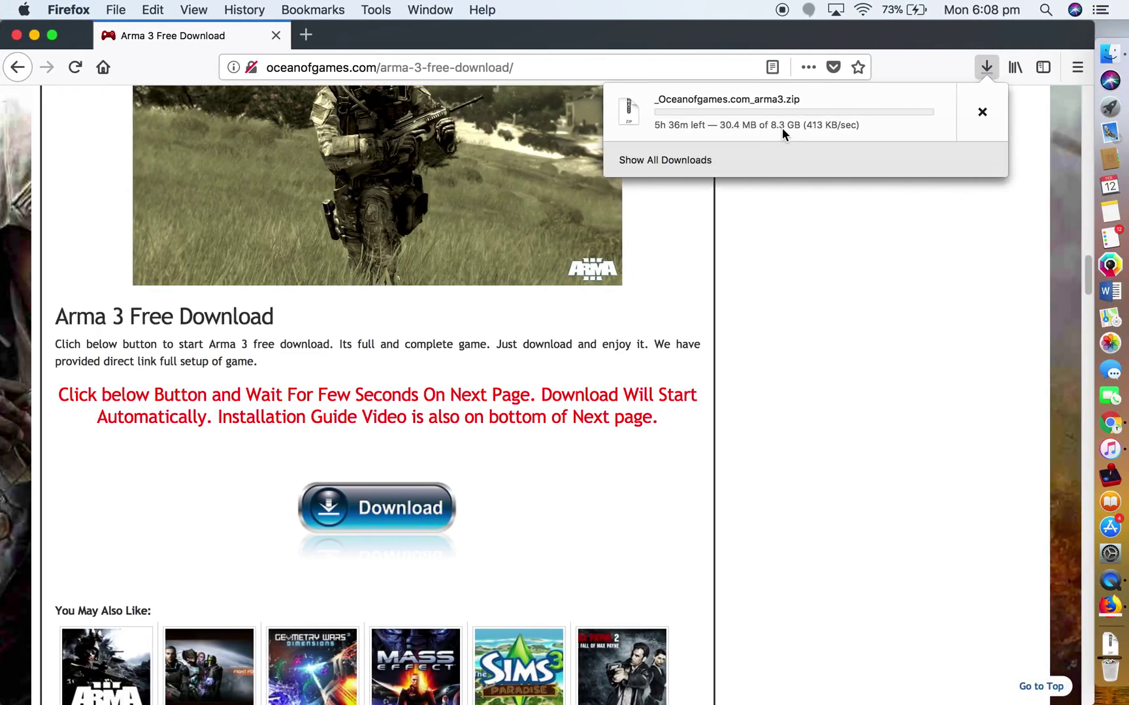
click(68, 5)
Force-quit iTunes from the Force Quit Applications window
mouse_move(23, 13)
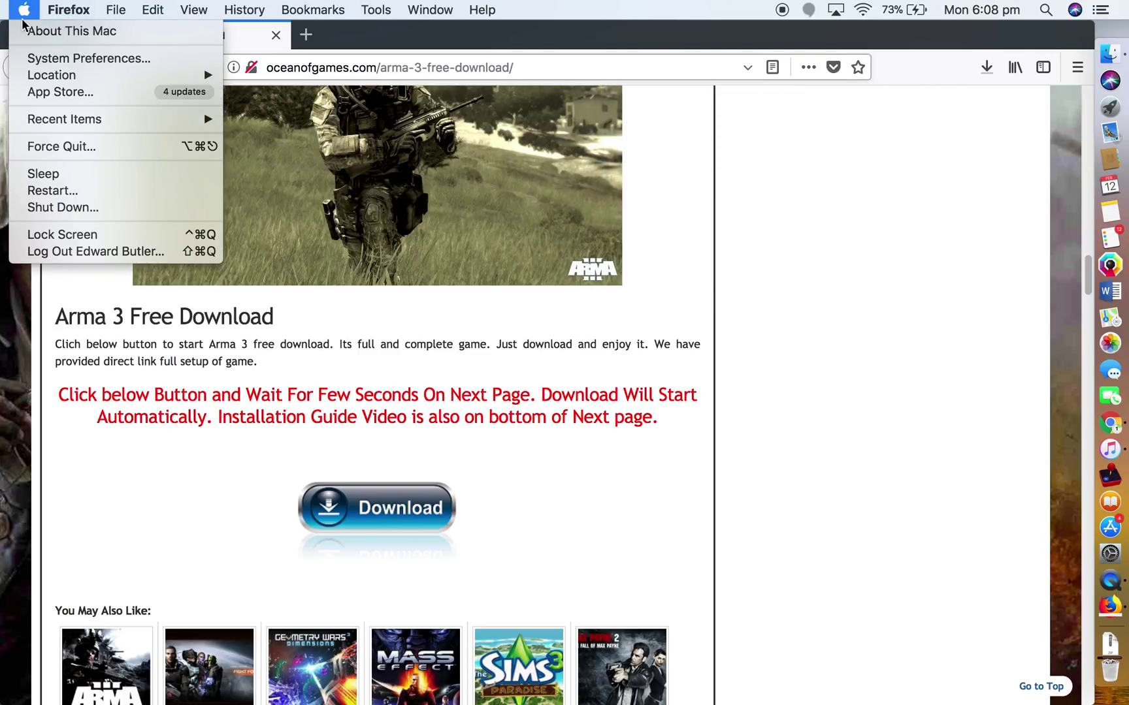
click(68, 147)
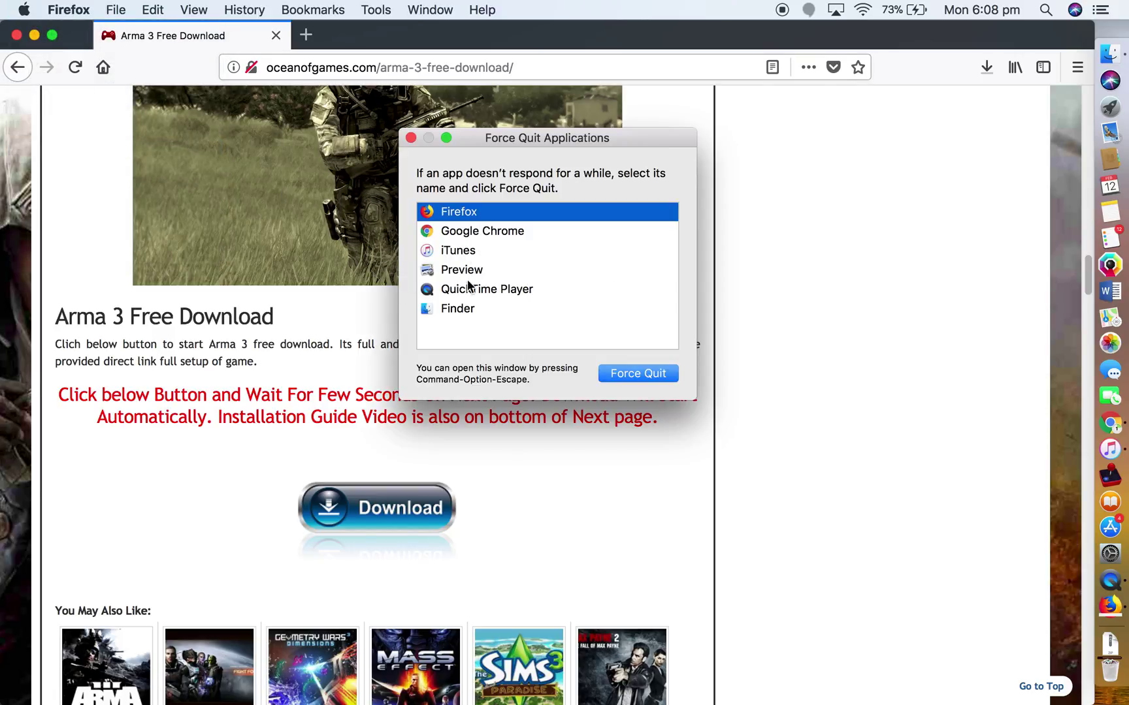
click(462, 252)
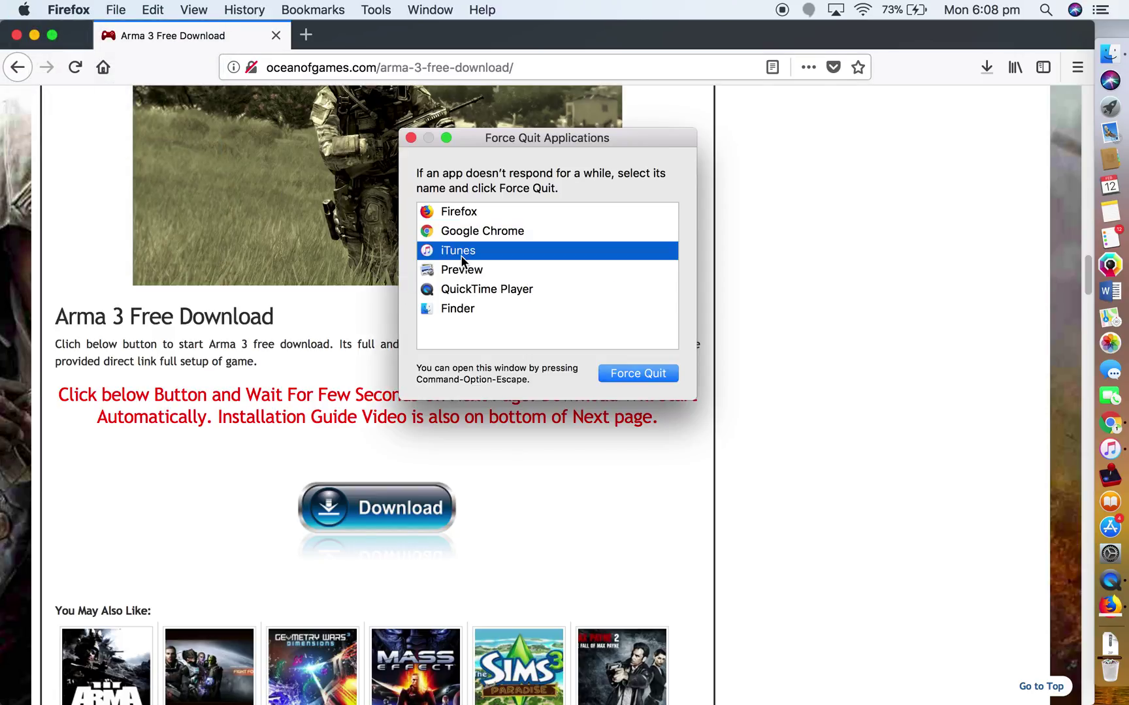
click(642, 377)
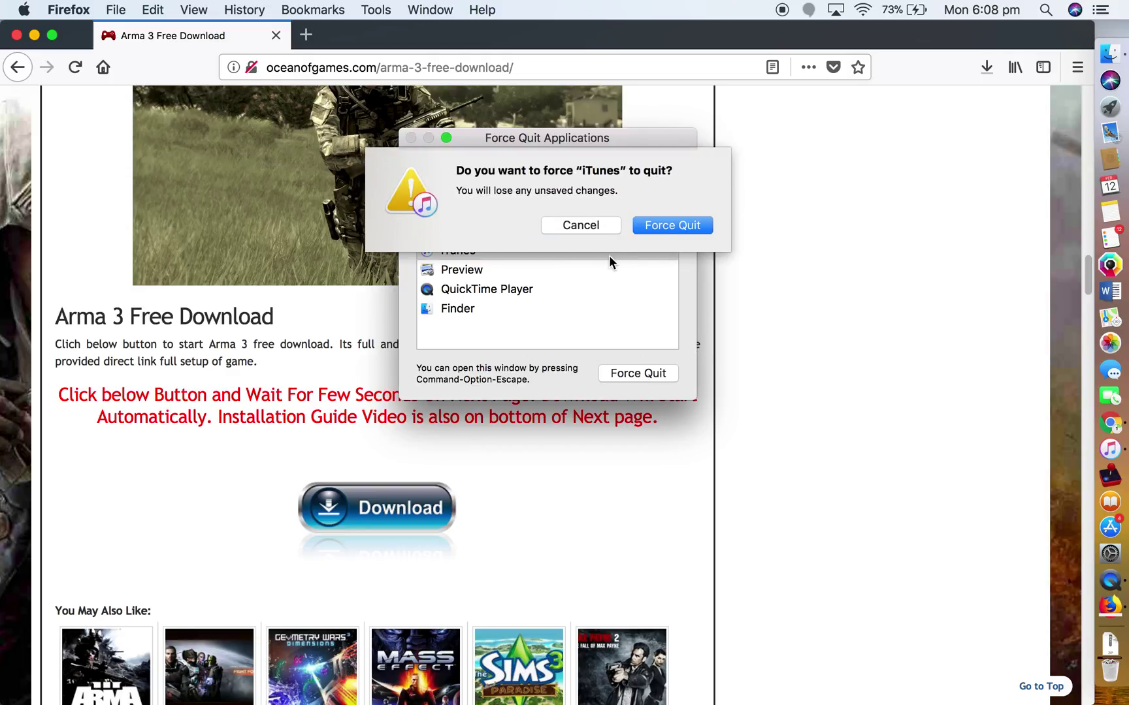
click(650, 226)
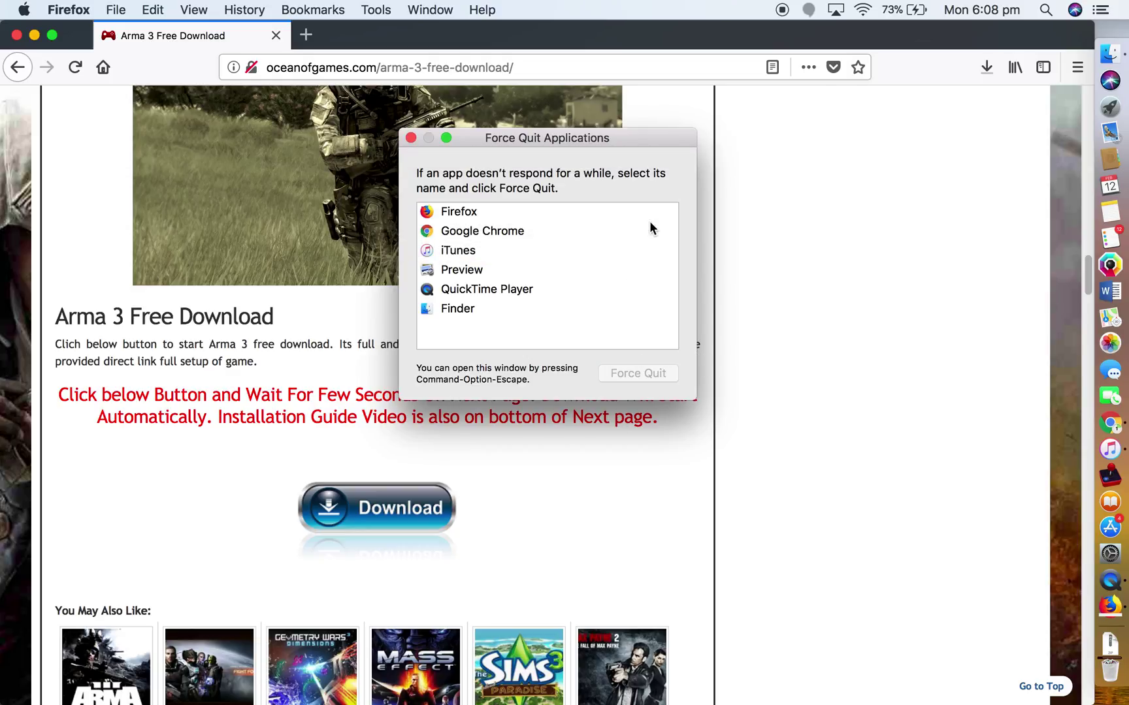
Force-quit Google Chrome and Preview
click(498, 232)
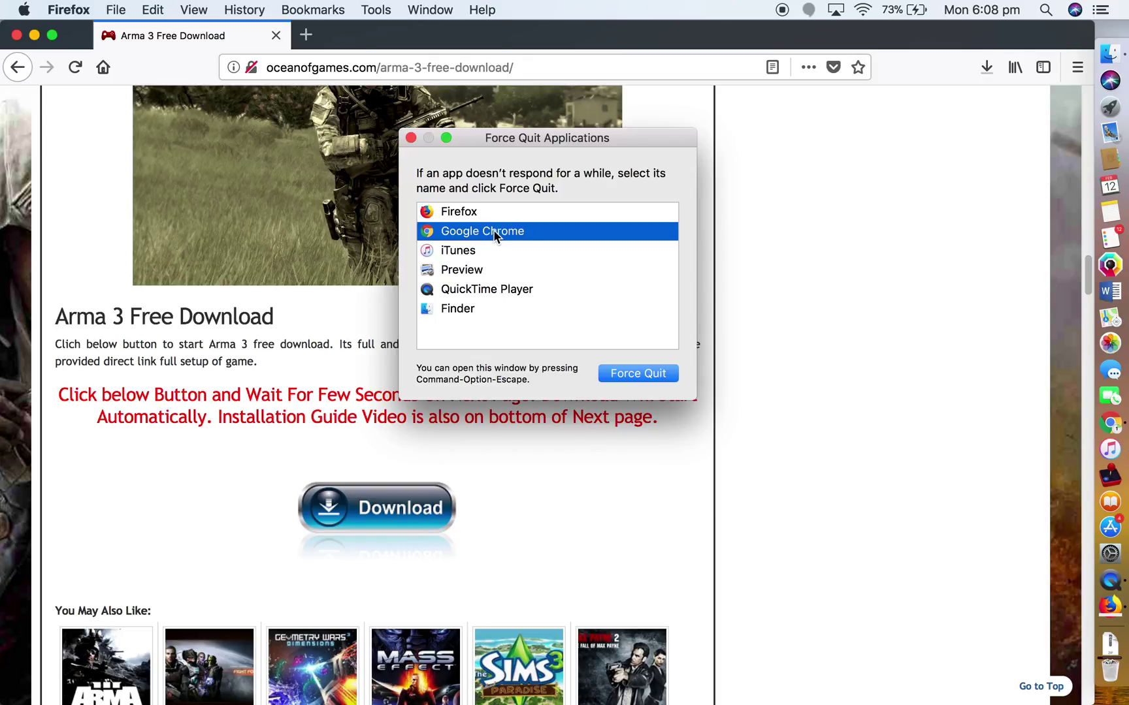
click(657, 373)
click(659, 239)
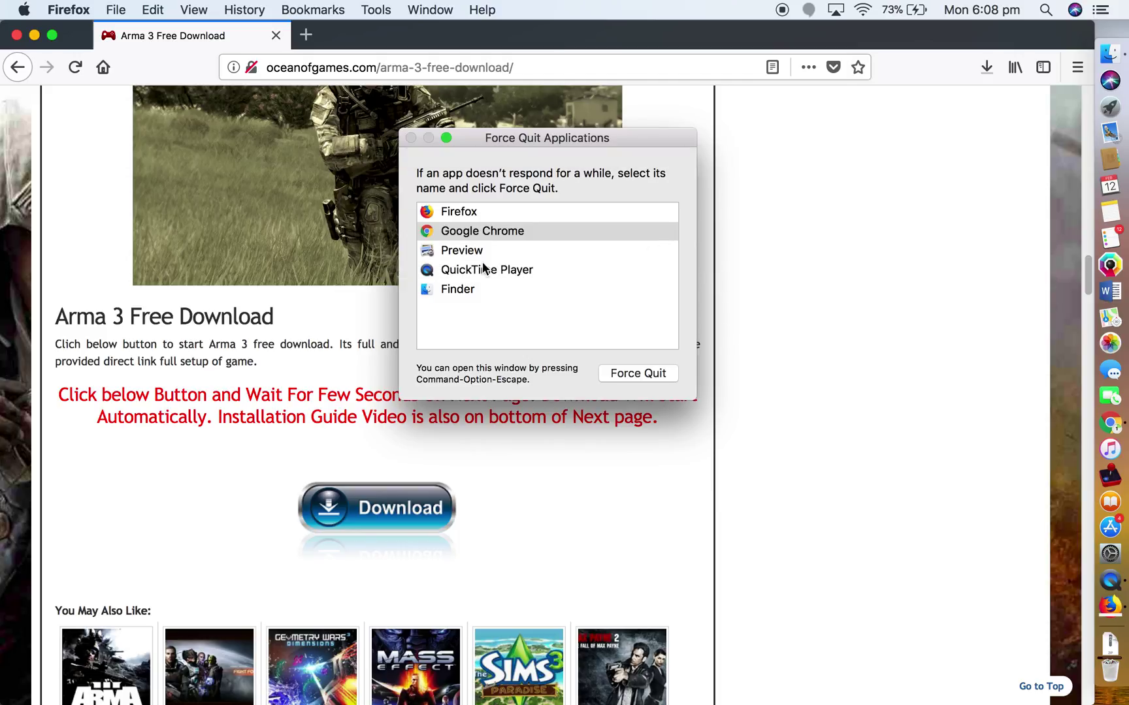
click(474, 252)
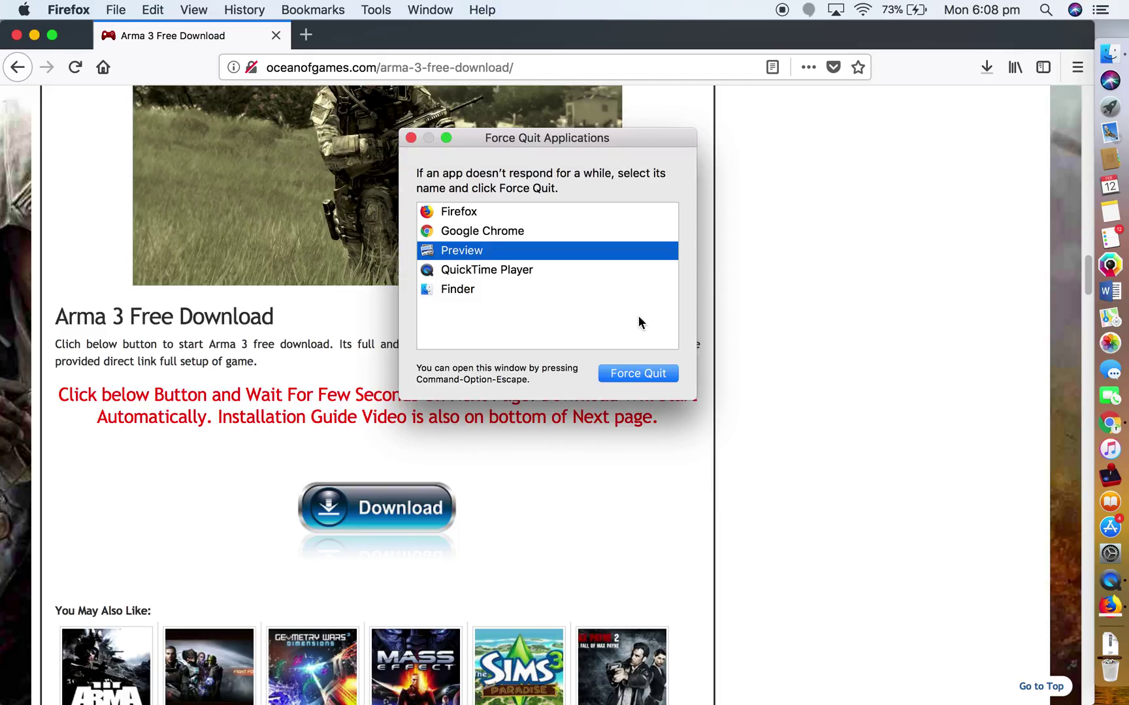
click(638, 373)
click(652, 224)
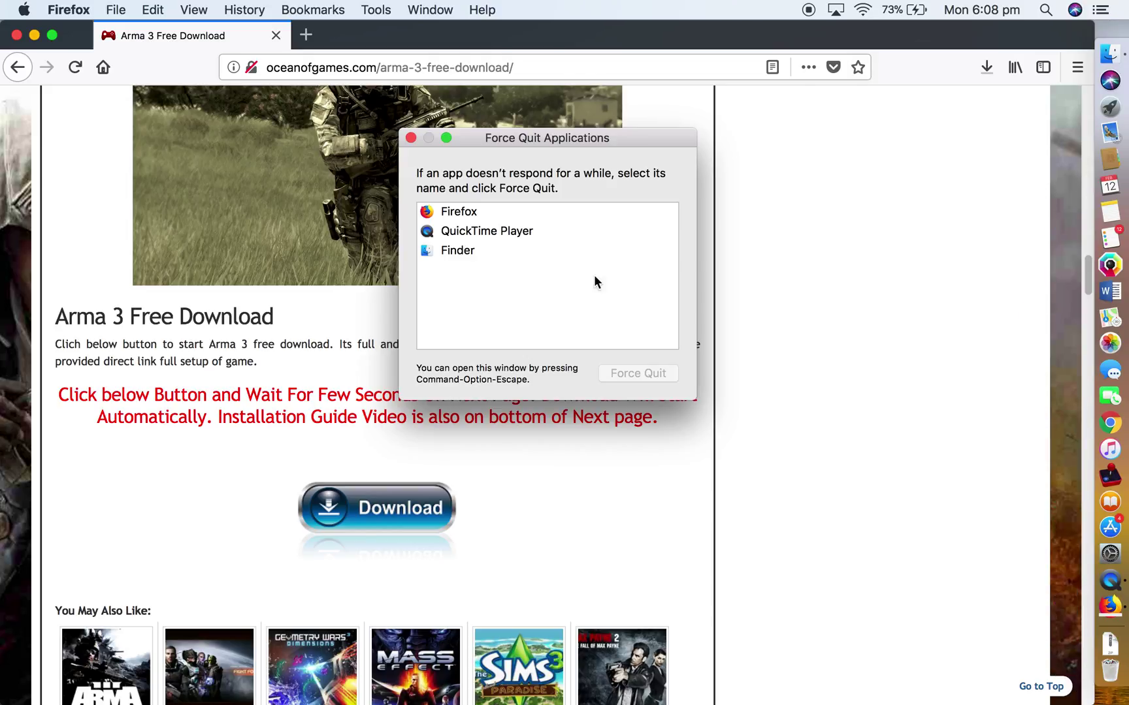
Relaunch Finder, then close Force Quit Applications to return to Firefox
click(488, 252)
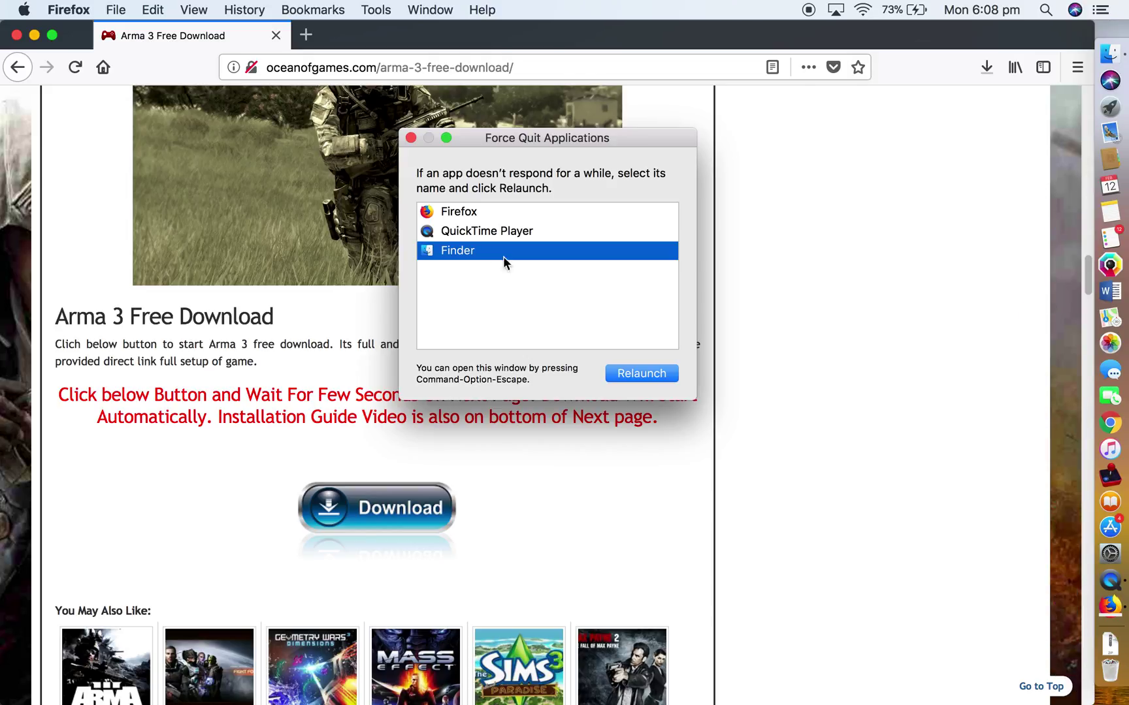
click(664, 373)
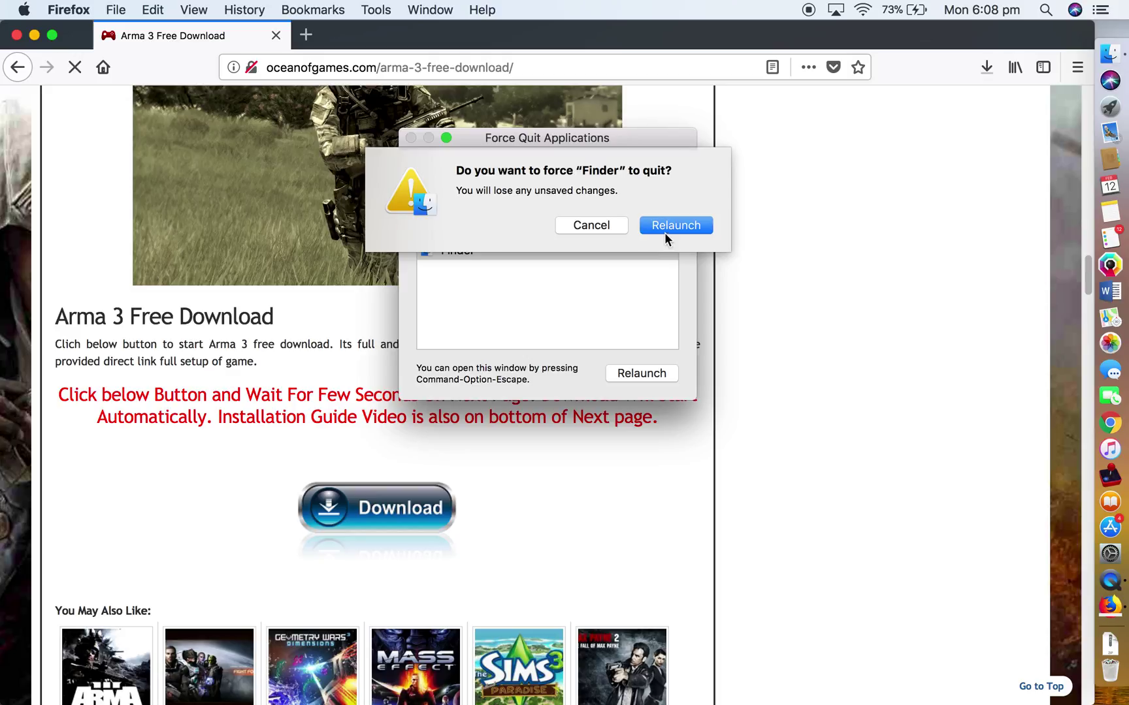
click(669, 225)
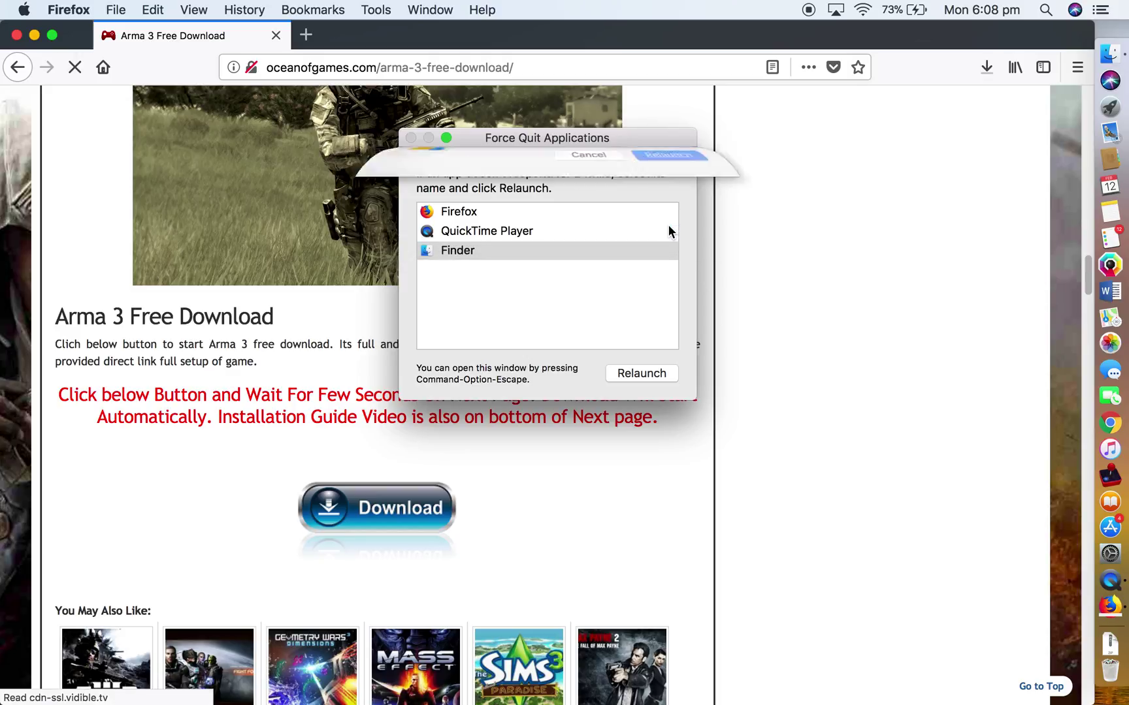
click(527, 231)
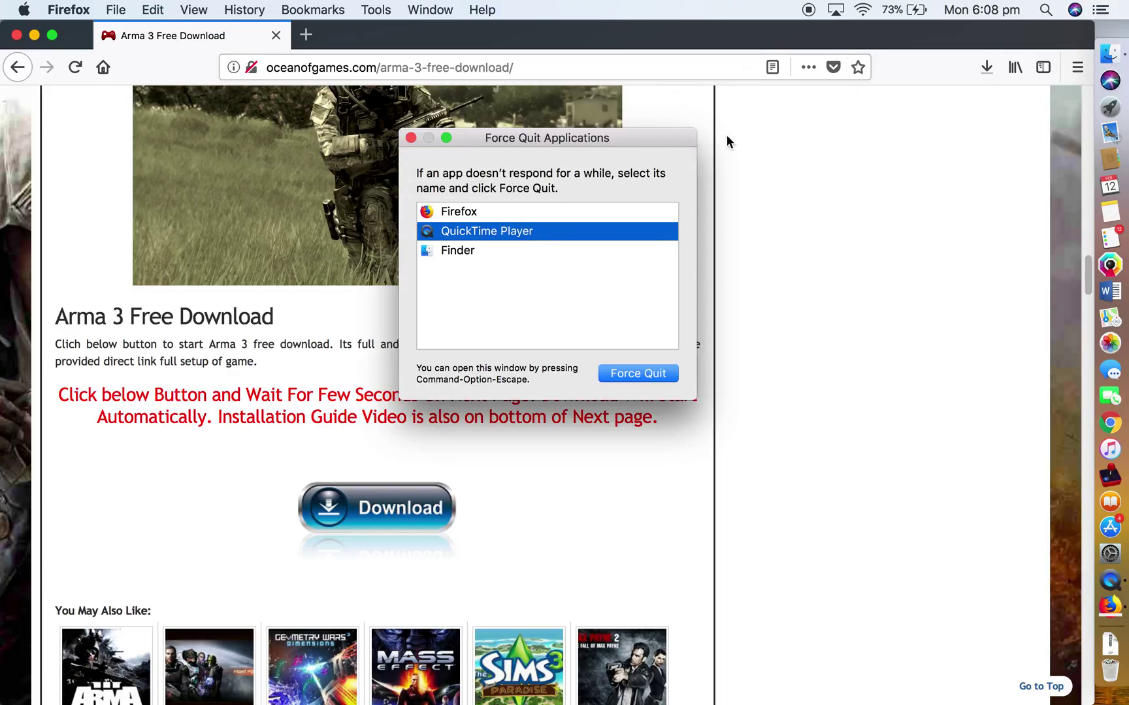
click(910, 52)
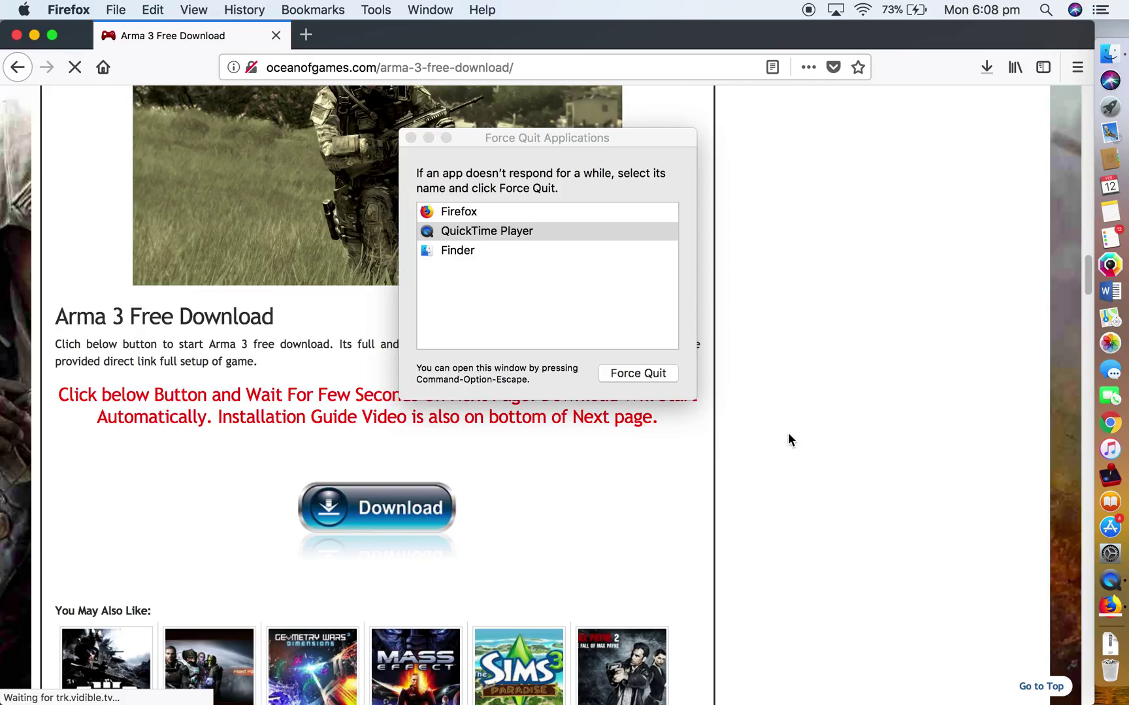
click(411, 138)
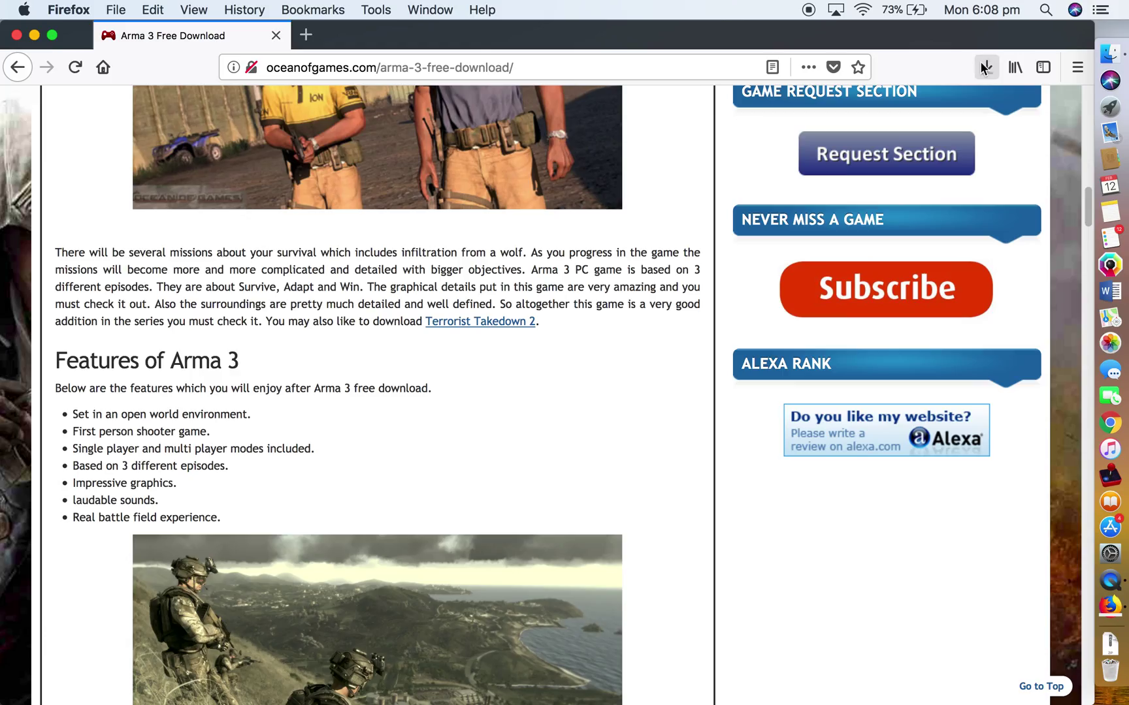
Check the 8.3 GB arma3.zip download progress, then scroll back to the top of the Arma 3 page
click(985, 67)
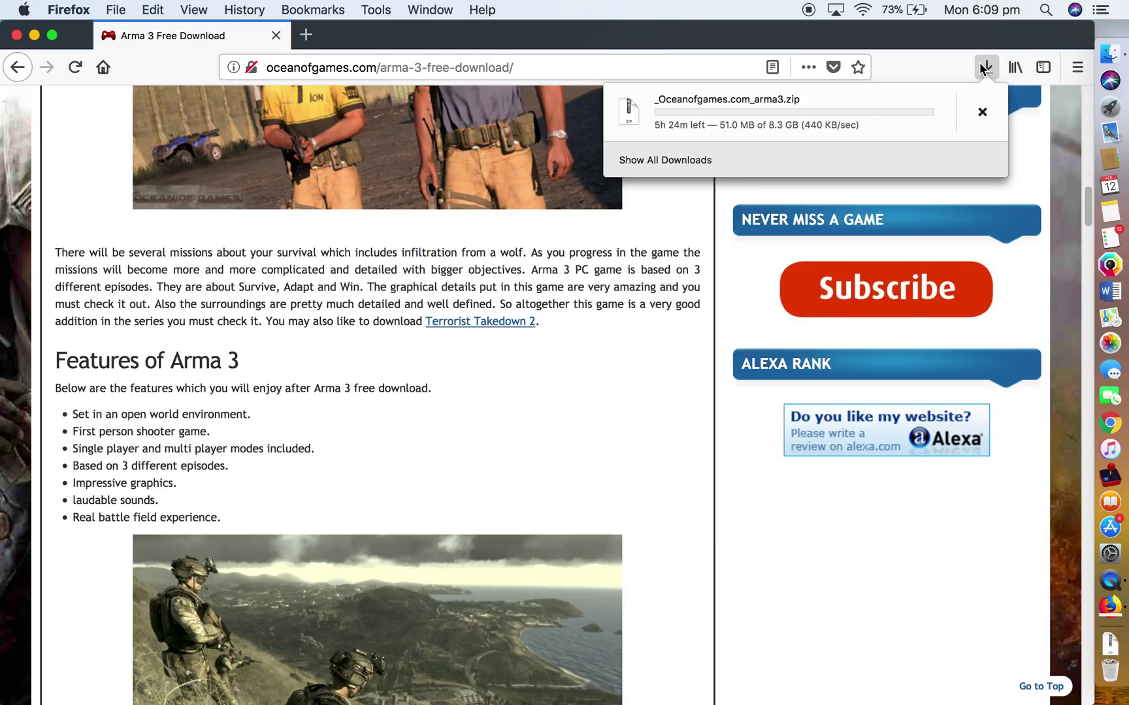
click(983, 68)
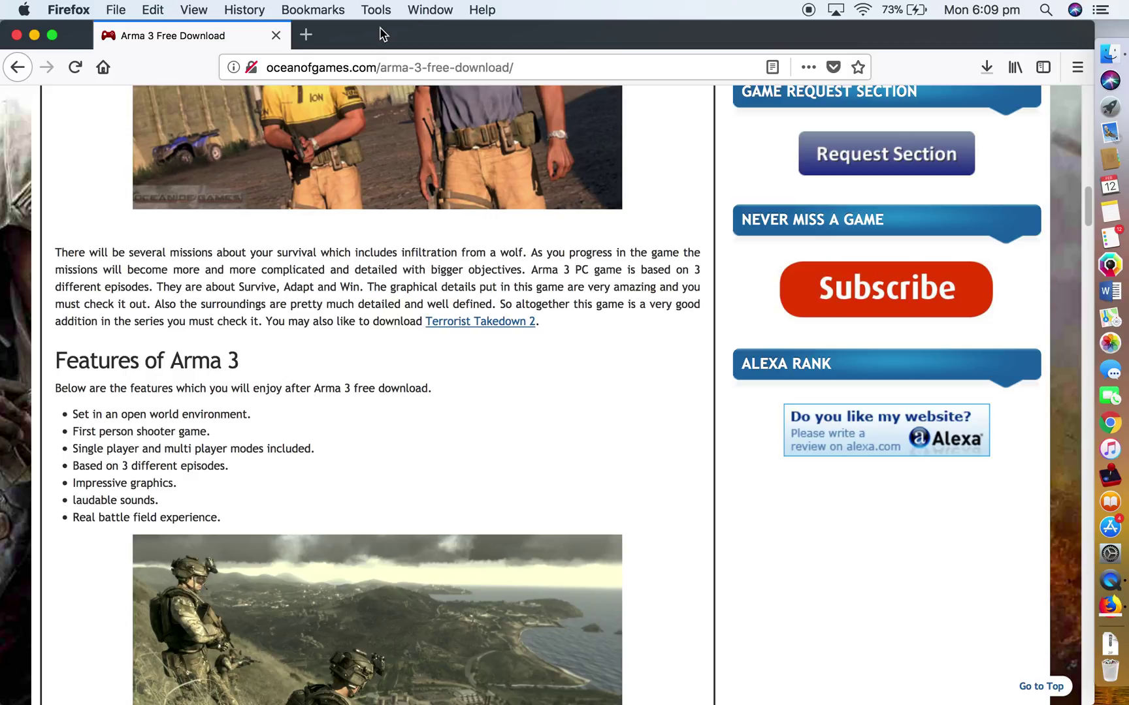
scroll(383, 167, up, 8)
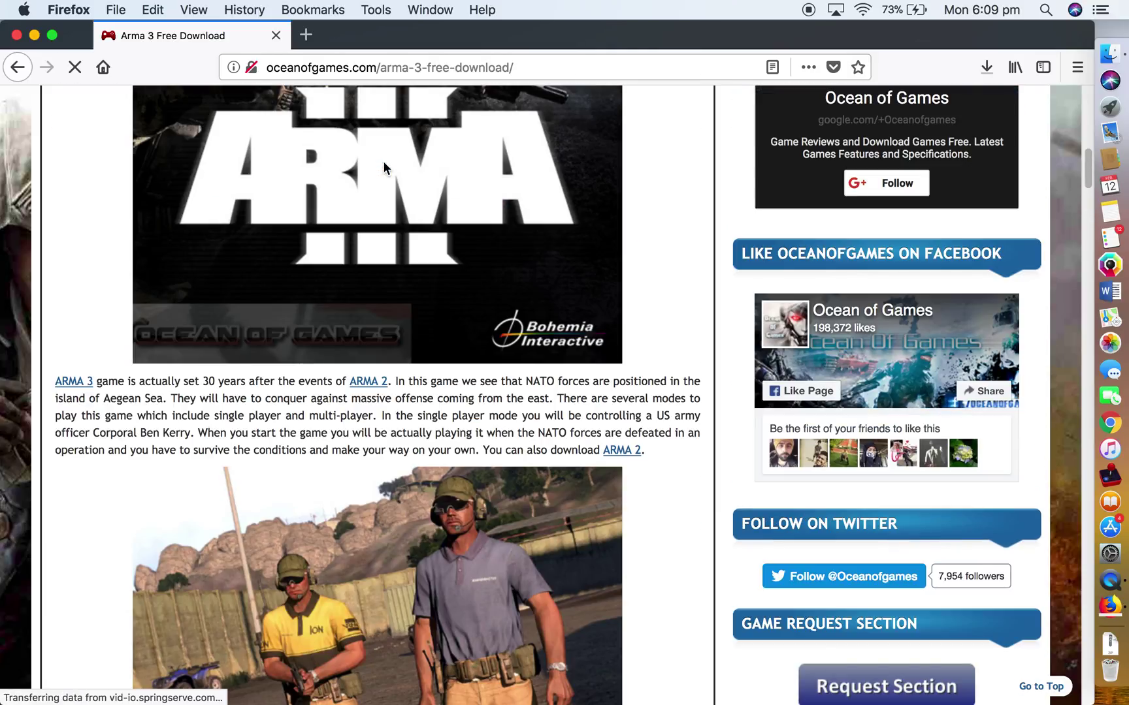
scroll(384, 168, up, 7)
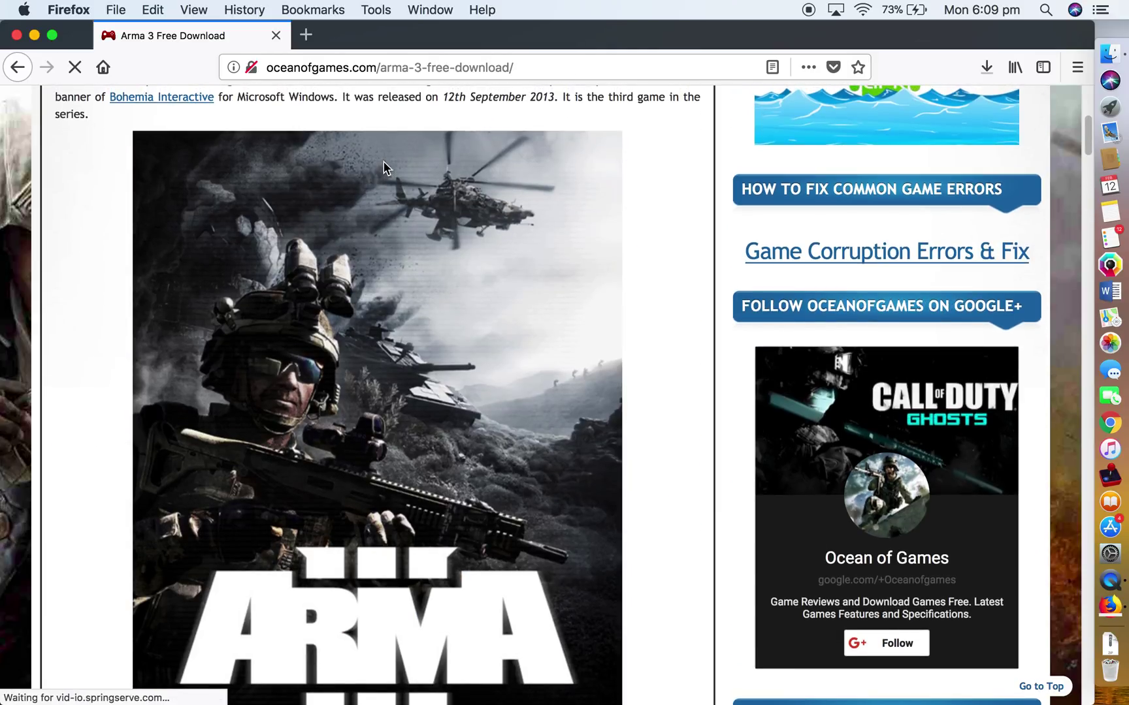
scroll(370, 315, up, 6)
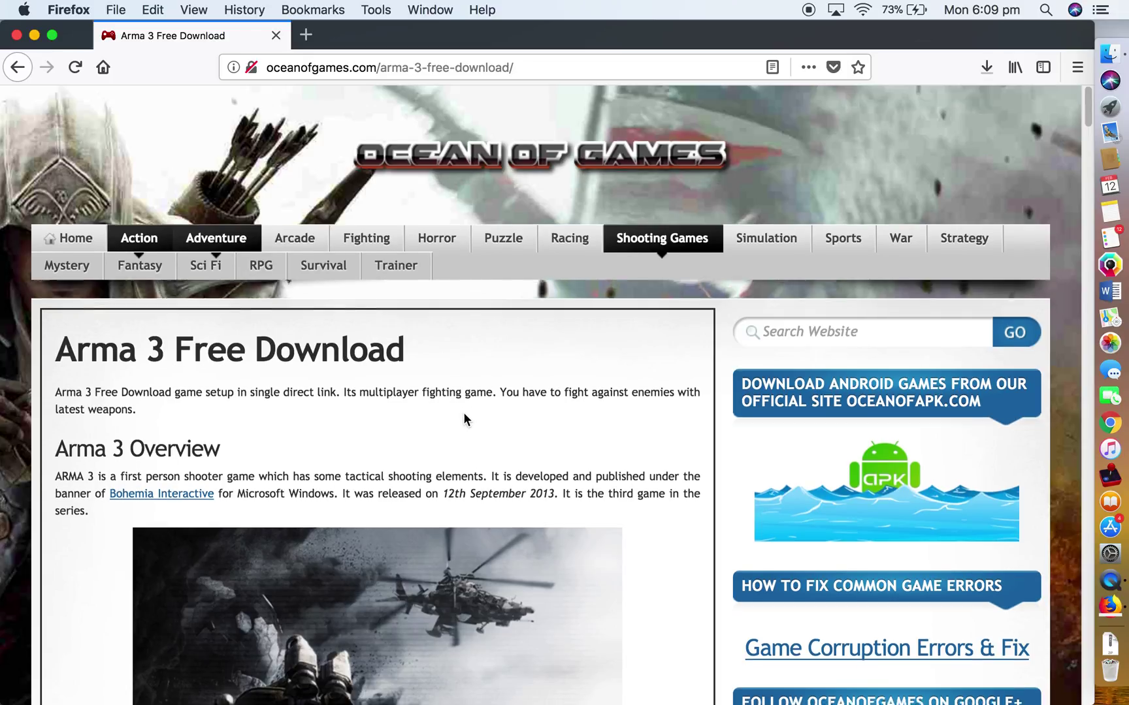
scroll(463, 412, down, 5)
scroll(463, 412, up, 3)
scroll(464, 413, up, 3)
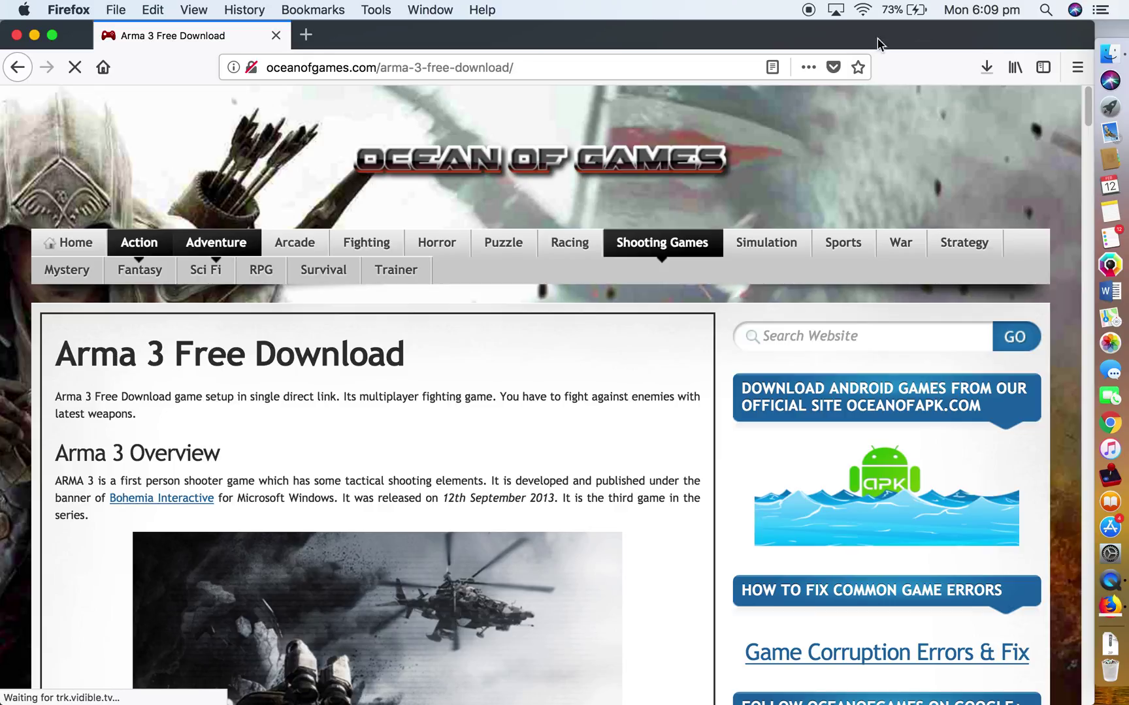
click(780, 336)
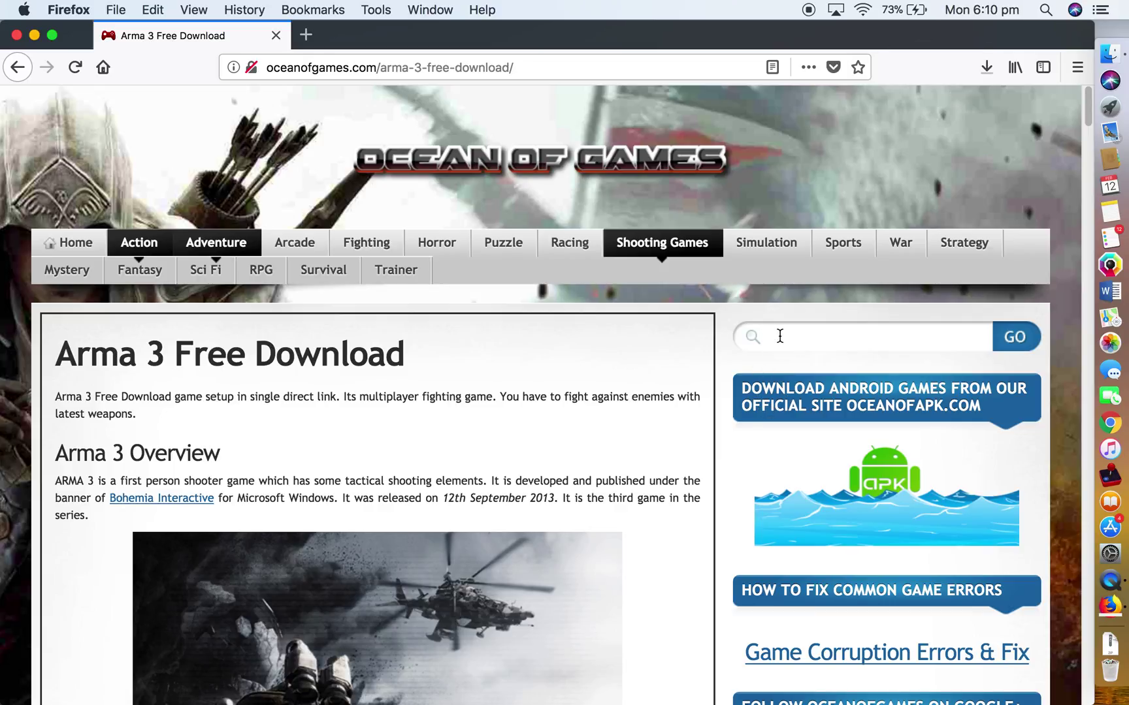
Search Ocean of Games for 'black ops 3'
text(black ops 3)
key(Return)
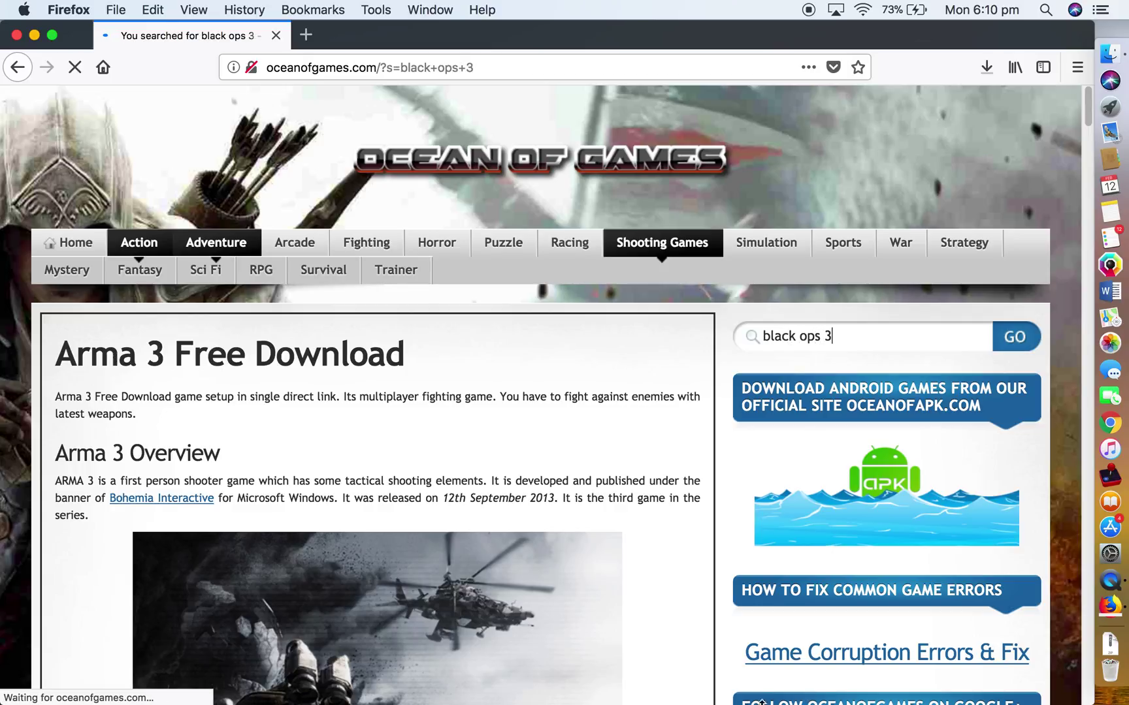
scroll(376, 470, down, 5)
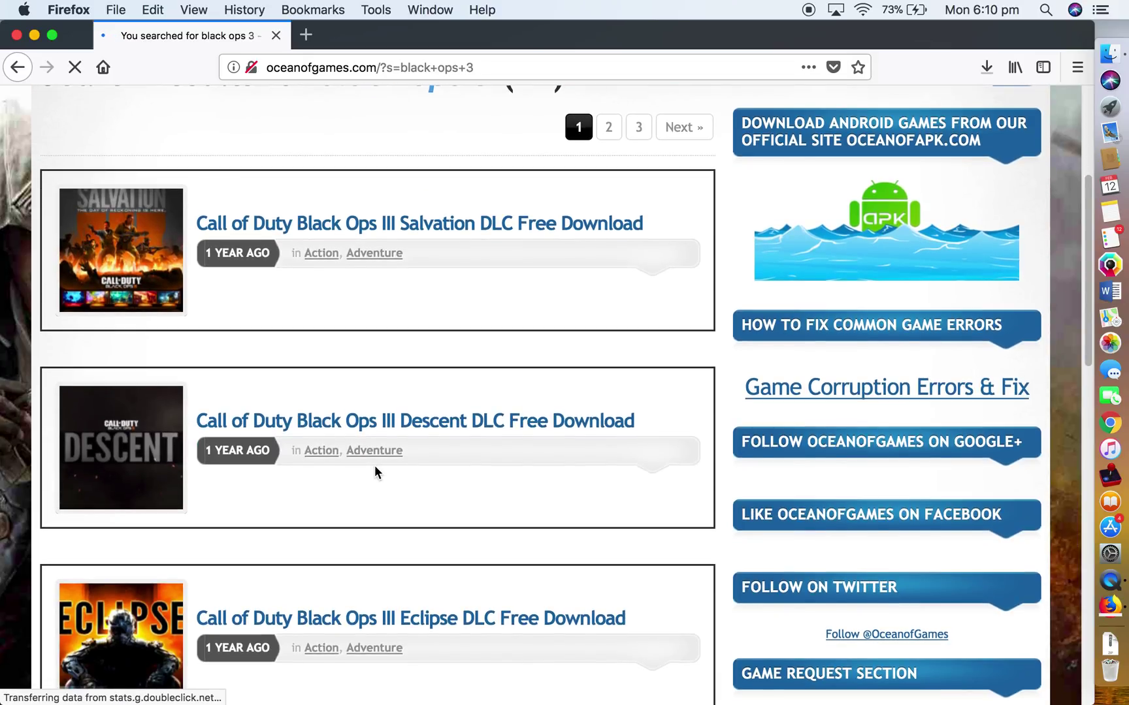
scroll(374, 470, down, 10)
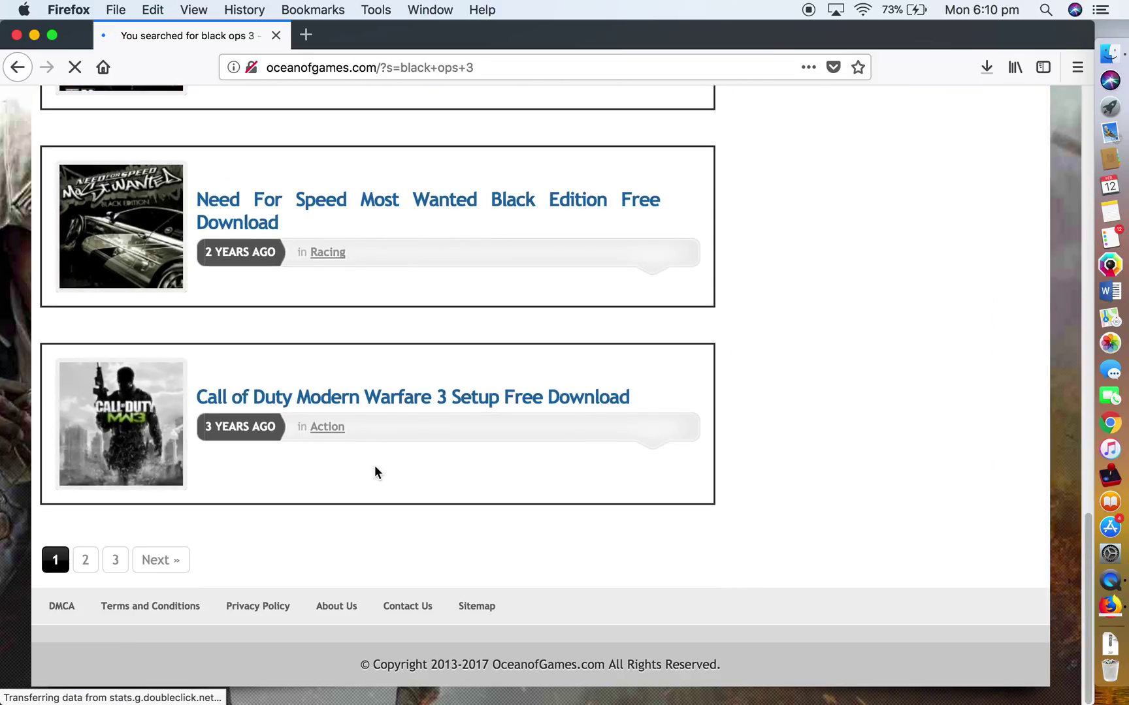
scroll(375, 471, up, 15)
Check the Arma 3 download's progress in the Downloads panel twice
click(983, 73)
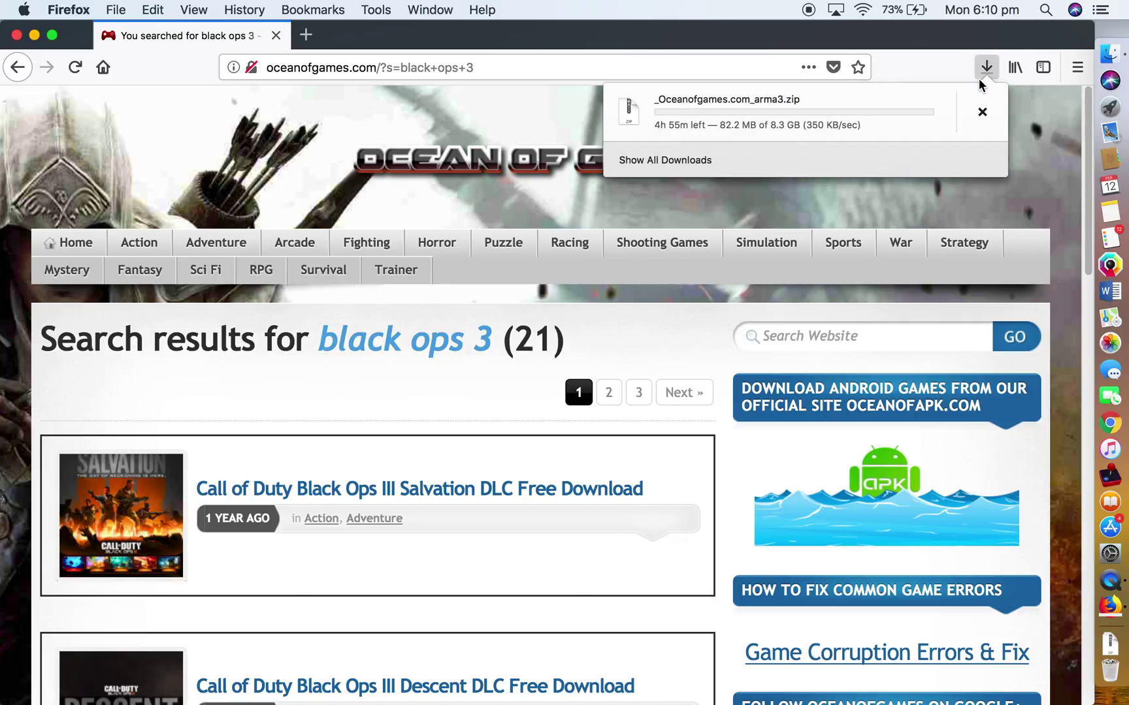
click(953, 52)
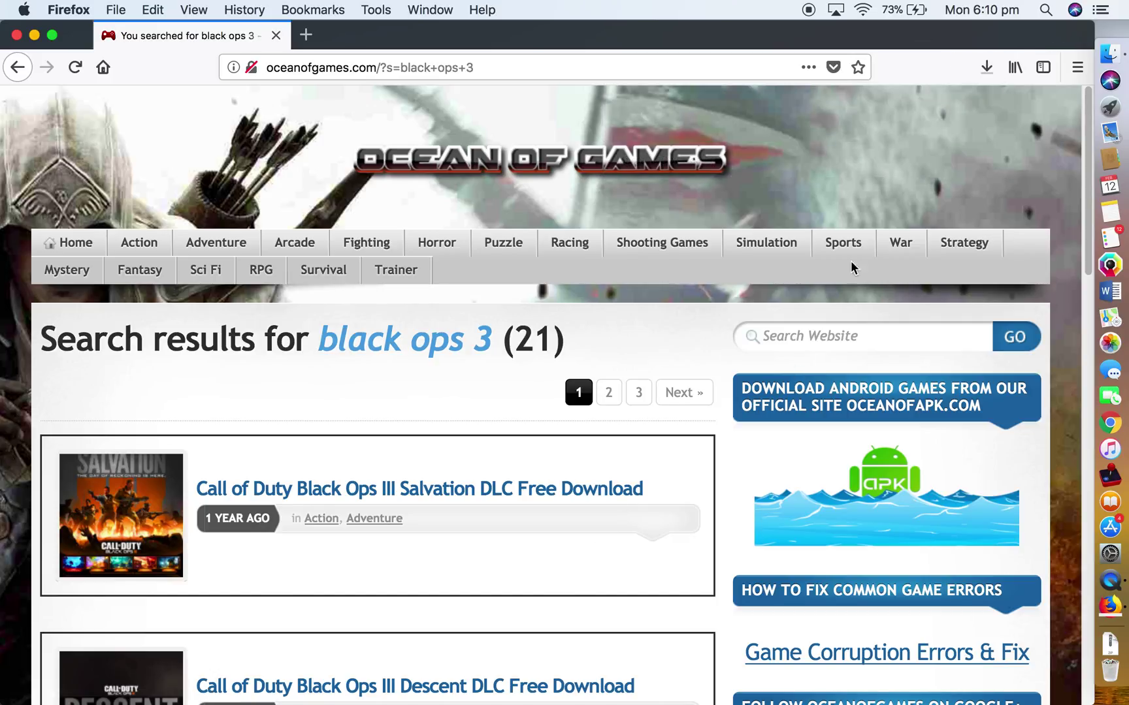
click(979, 72)
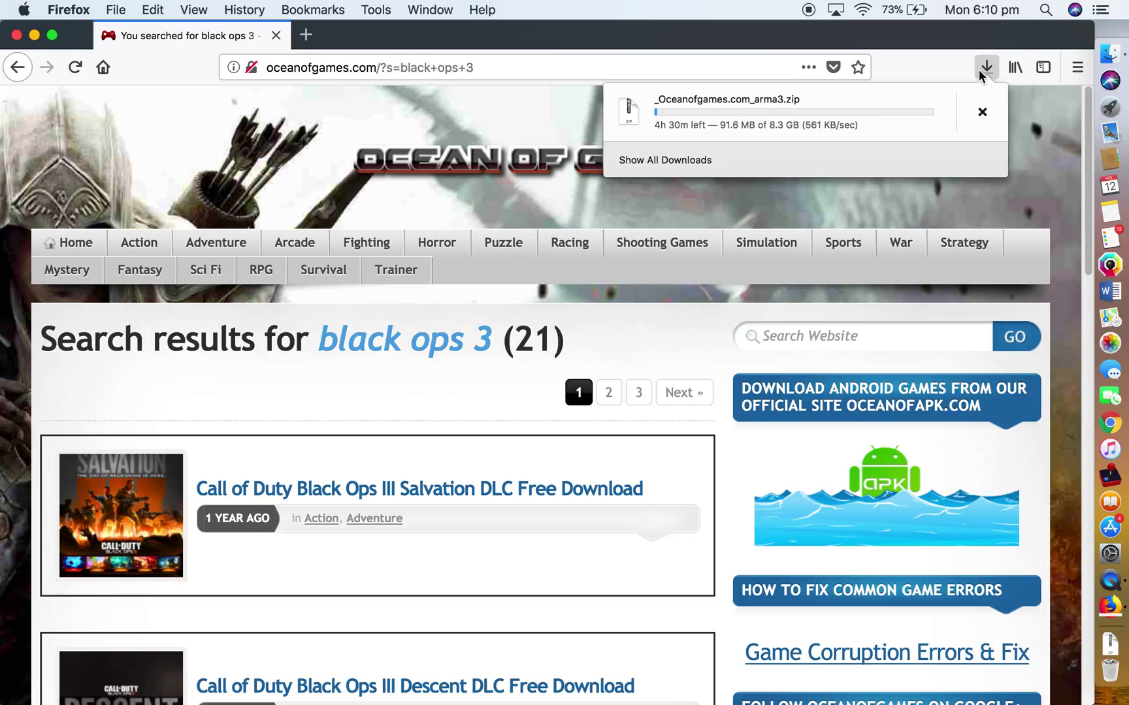
click(928, 57)
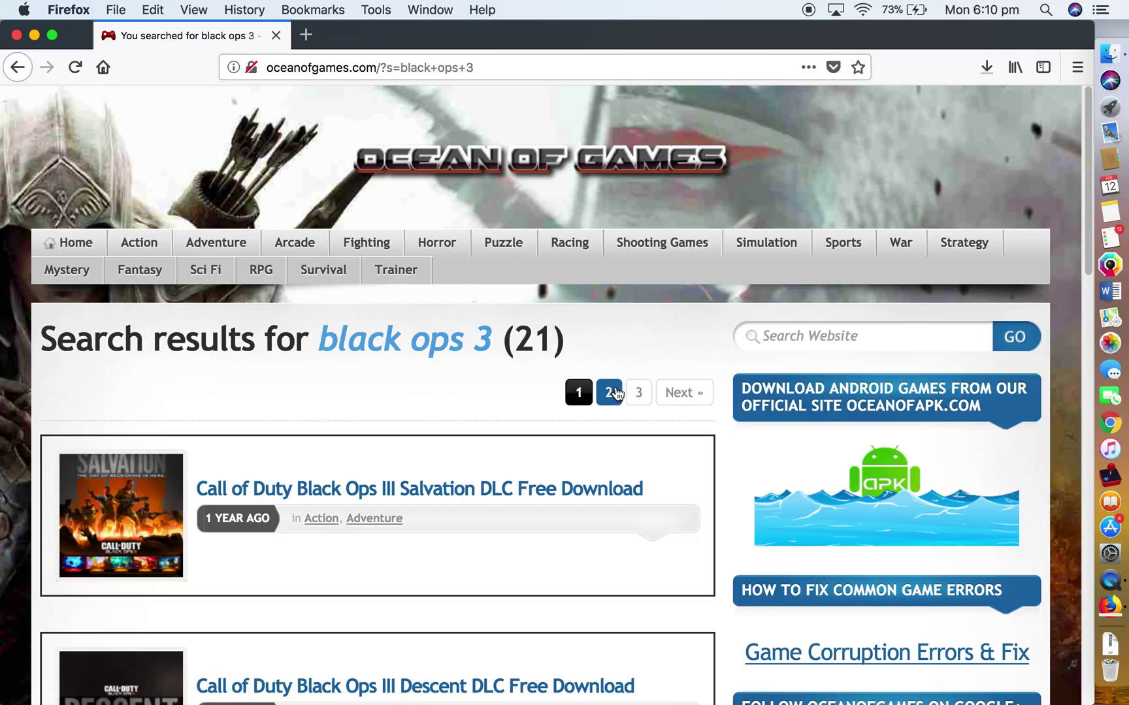
Scroll through the 21 black ops 3 results
scroll(611, 392, down, 8)
scroll(612, 392, down, 7)
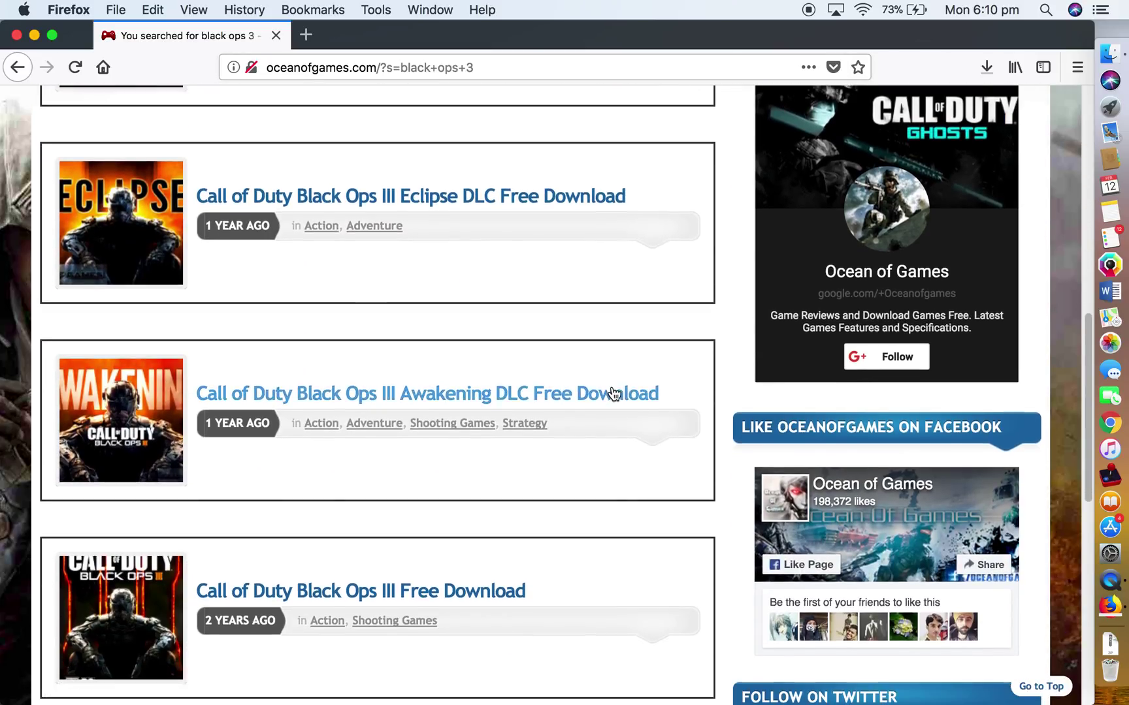
scroll(611, 385, down, 5)
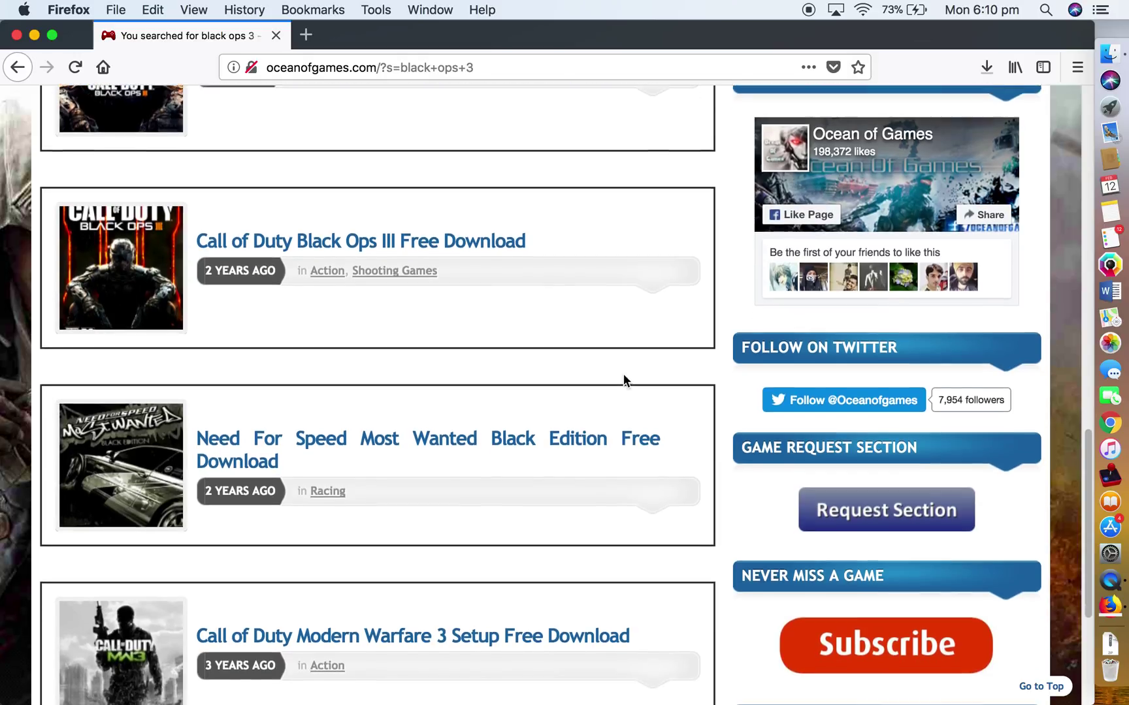
scroll(623, 374, up, 9)
scroll(624, 381, up, 10)
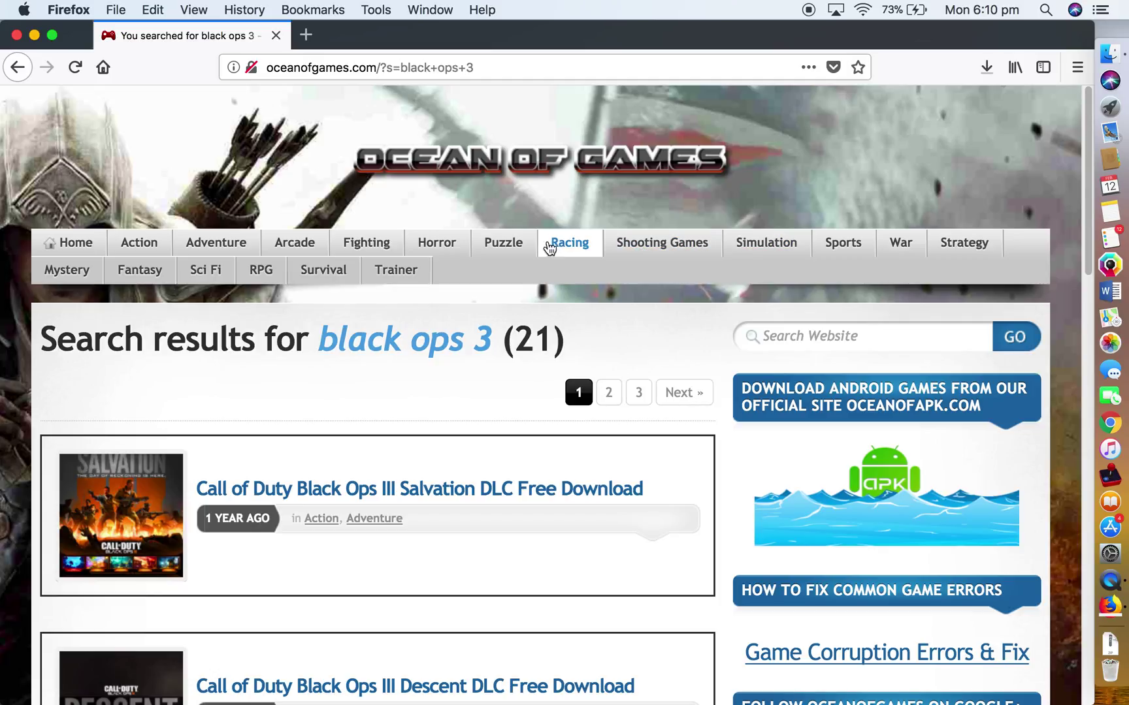
click(784, 335)
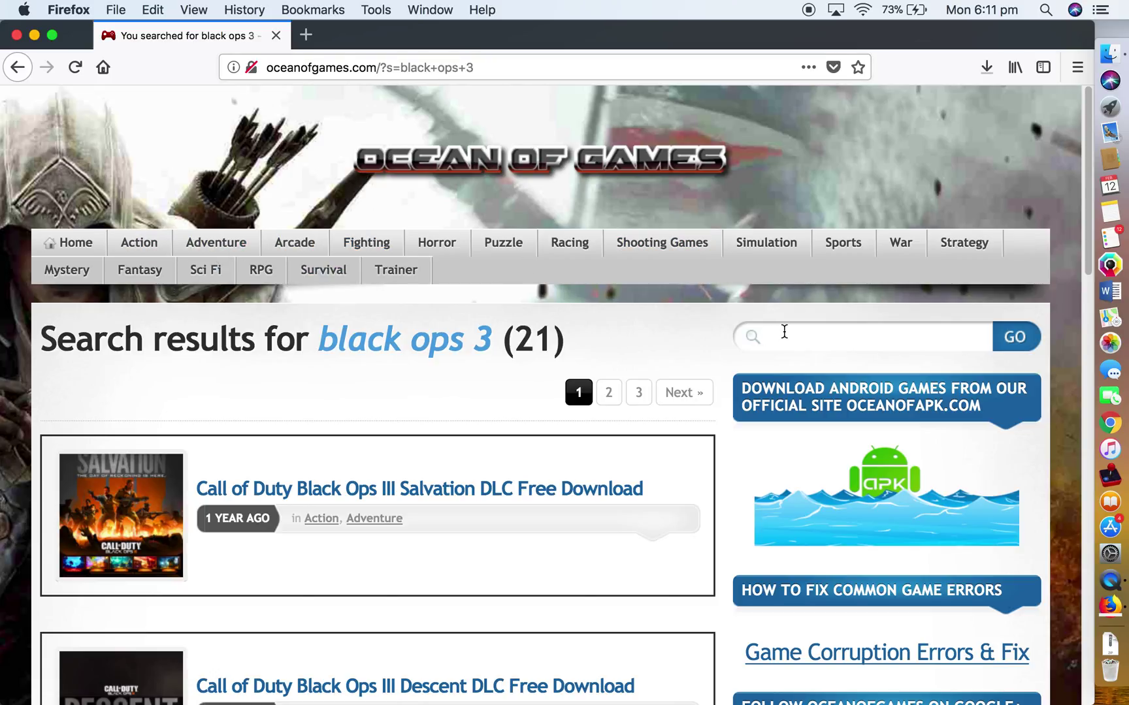
Search the site for 'bo3'
text(bo3)
key(Return)
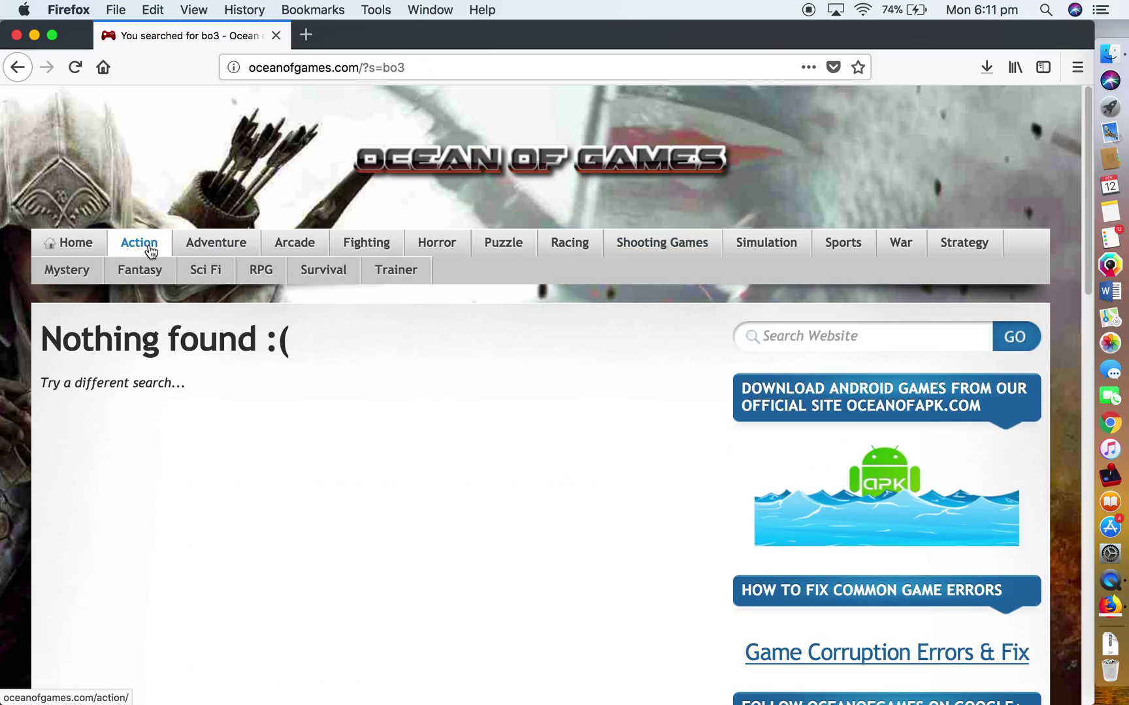
click(900, 329)
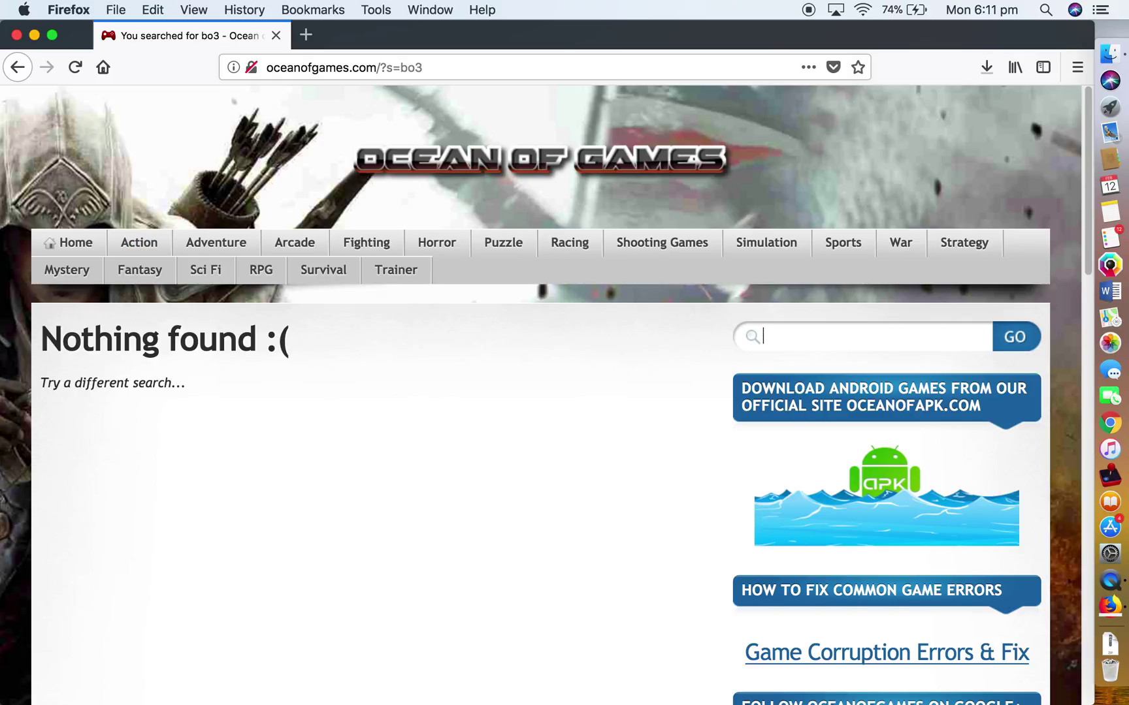
Search for 'sims 4', browse the 36 results, and return to the home page
text(sims)
key(BackSpace)
text(s 4)
key(Return)
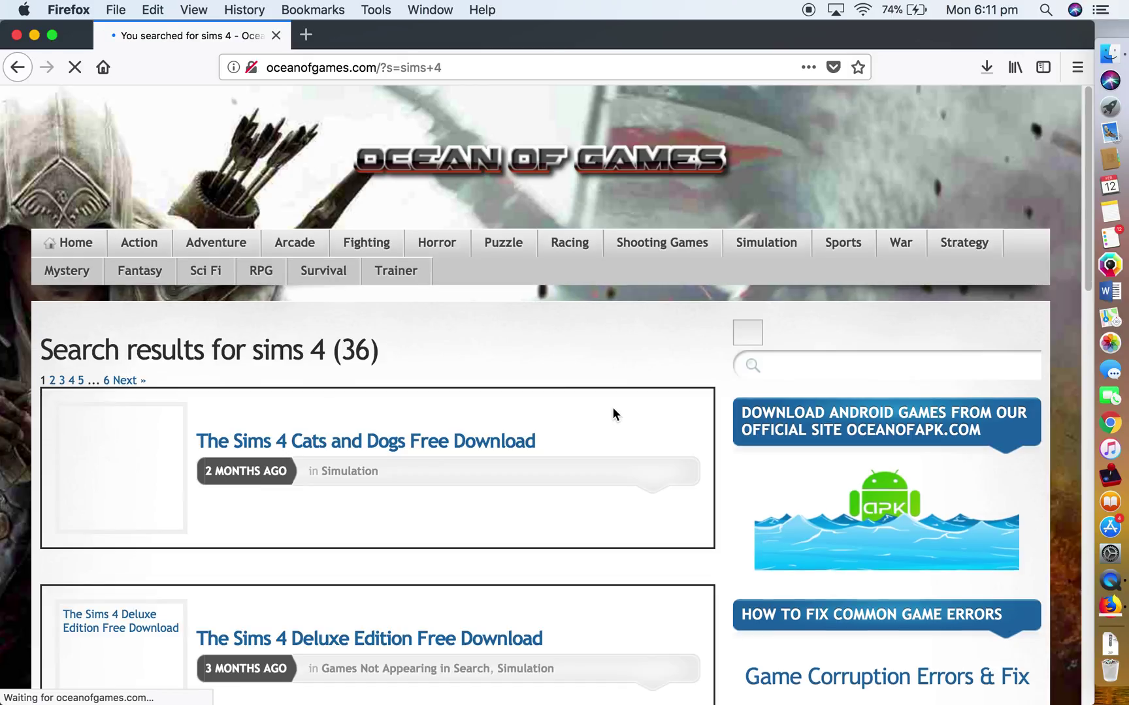
scroll(613, 409, down, 5)
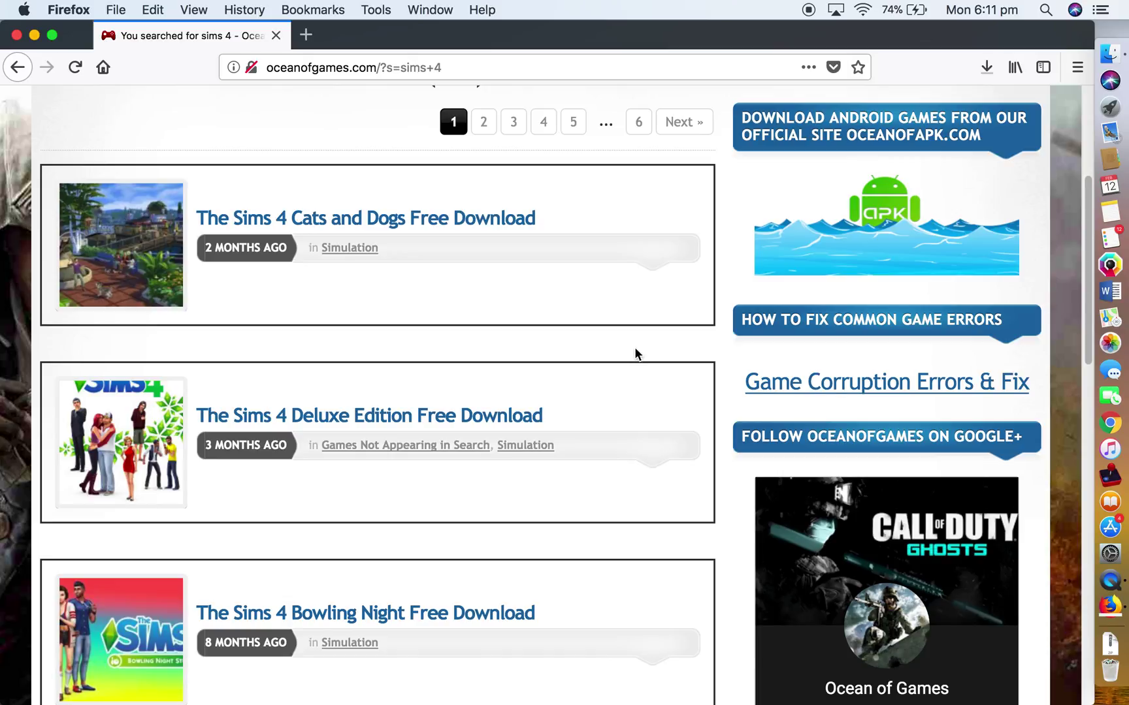
scroll(608, 384, down, 1)
scroll(607, 386, down, 2)
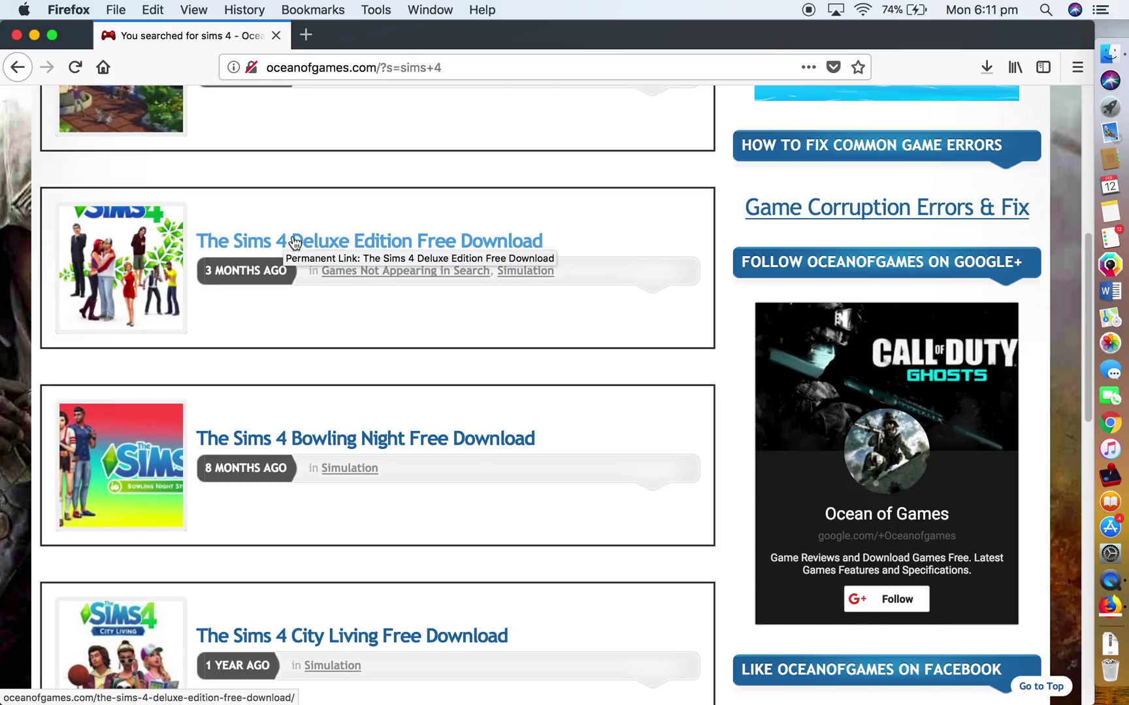
scroll(439, 241, up, 8)
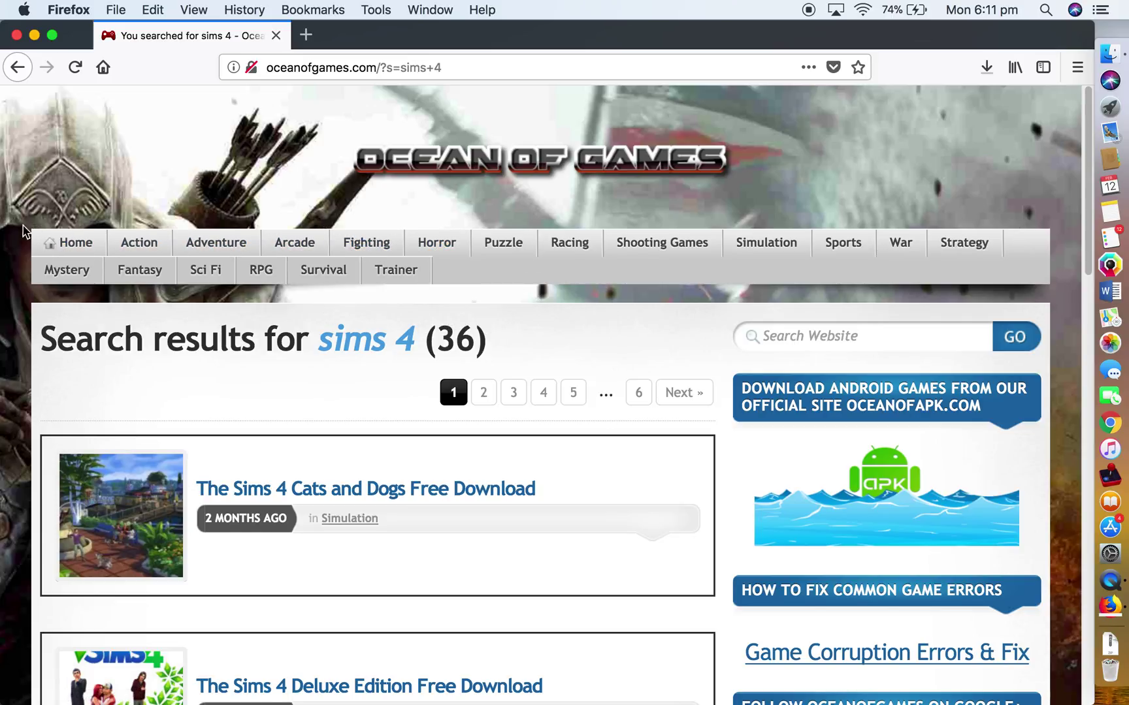
click(64, 243)
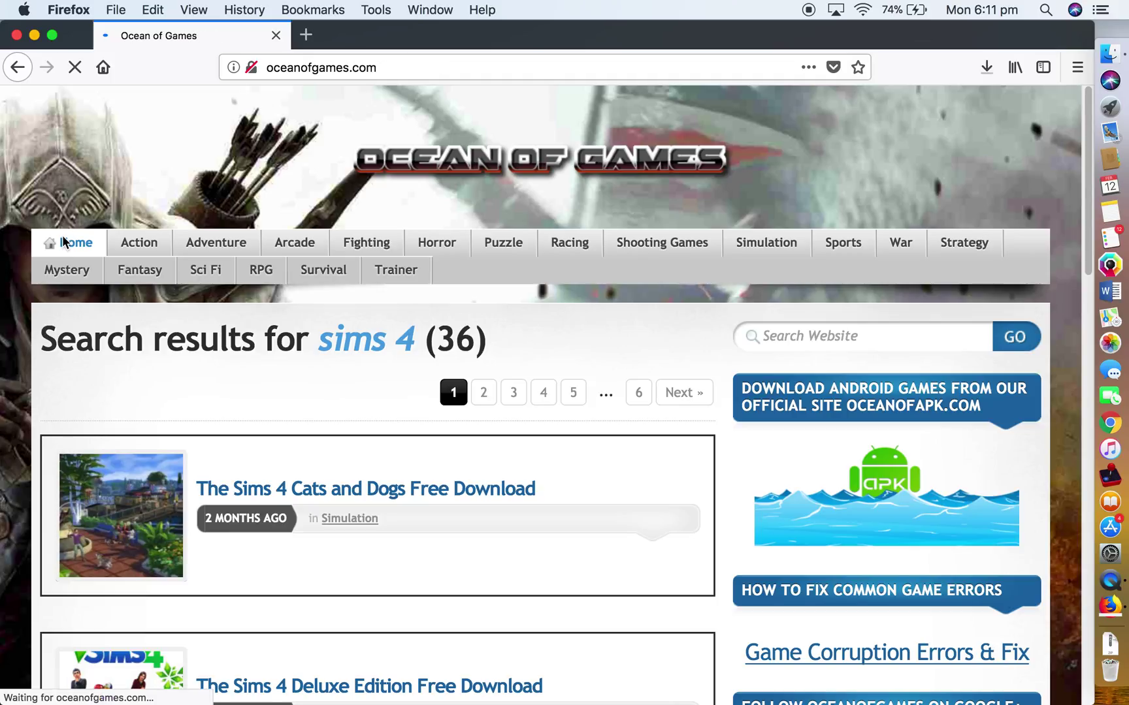
Go to page 2 of the Ocean of Games latest games and scroll through its posts
scroll(204, 588, down, 10)
scroll(204, 588, down, 10)
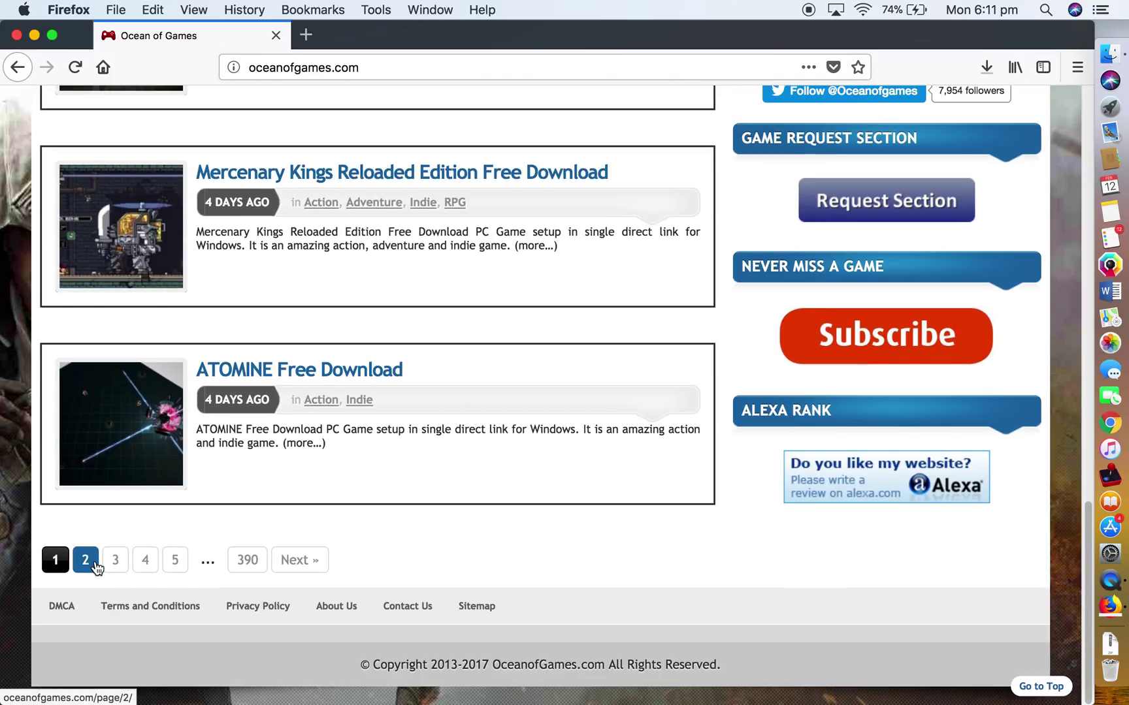
click(89, 563)
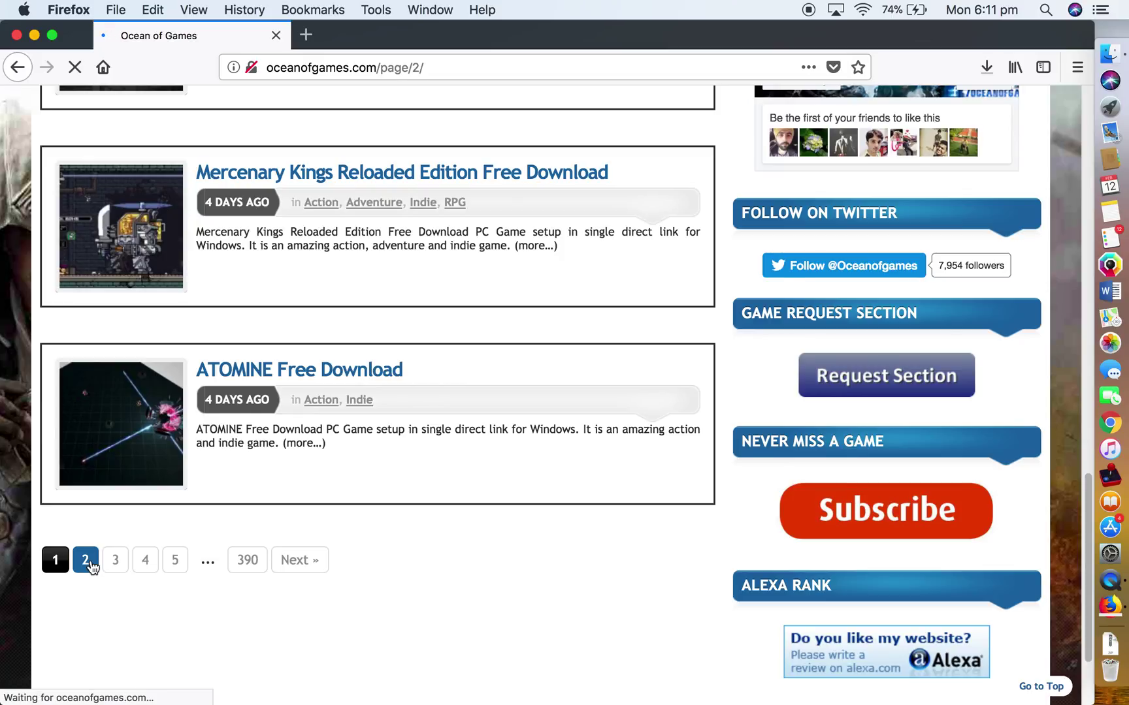
scroll(398, 431, down, 5)
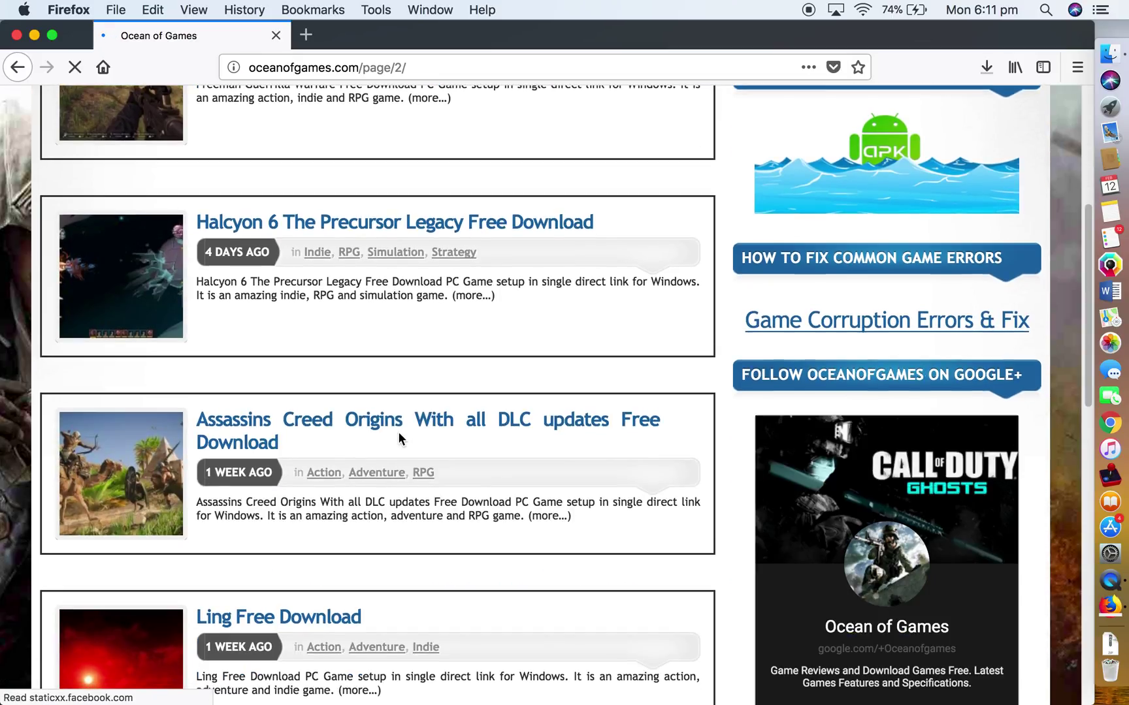
scroll(397, 431, down, 2)
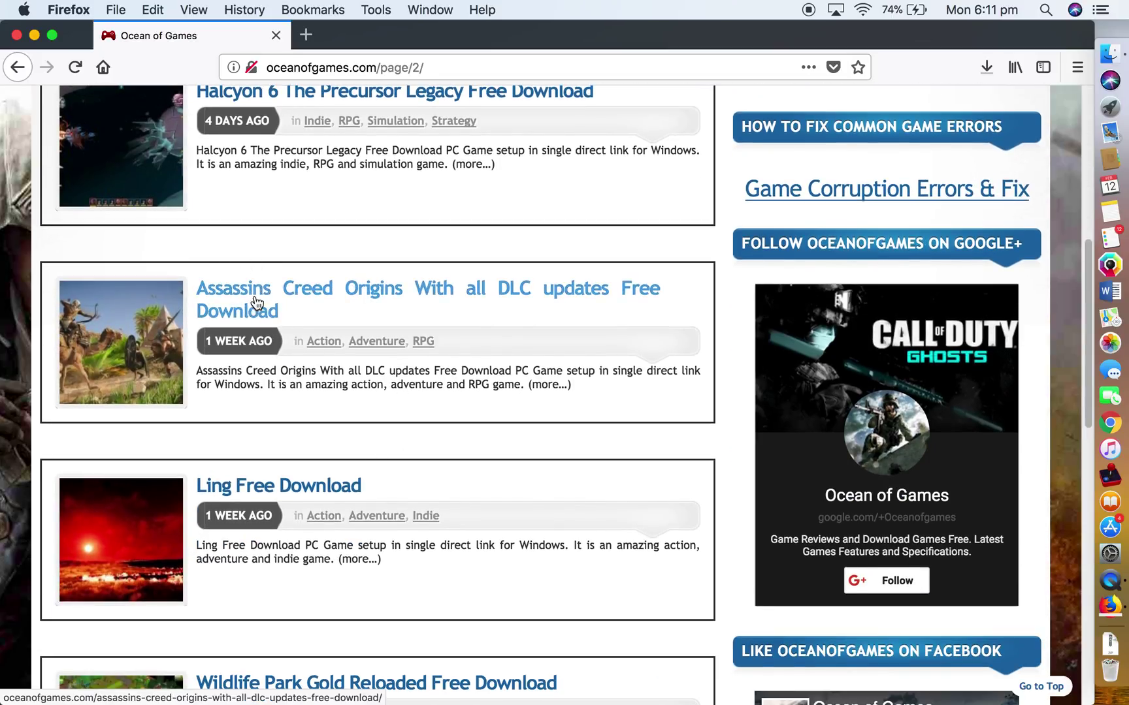
scroll(316, 400, down, 5)
scroll(315, 395, up, 3)
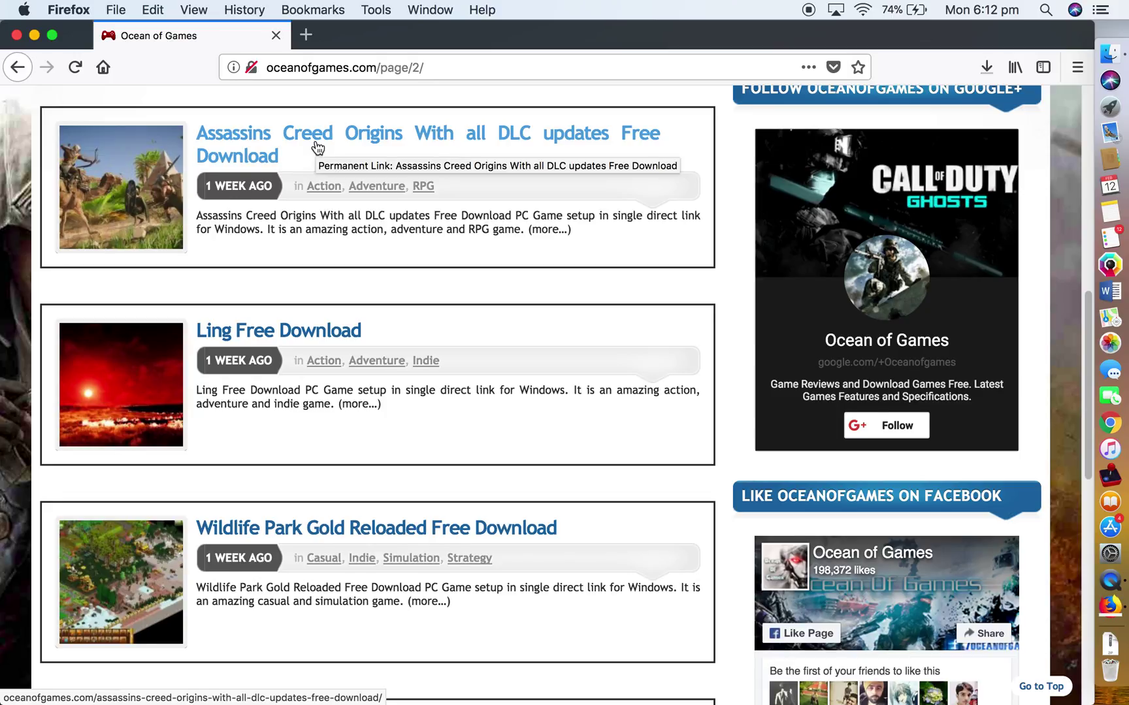
scroll(317, 147, down, 6)
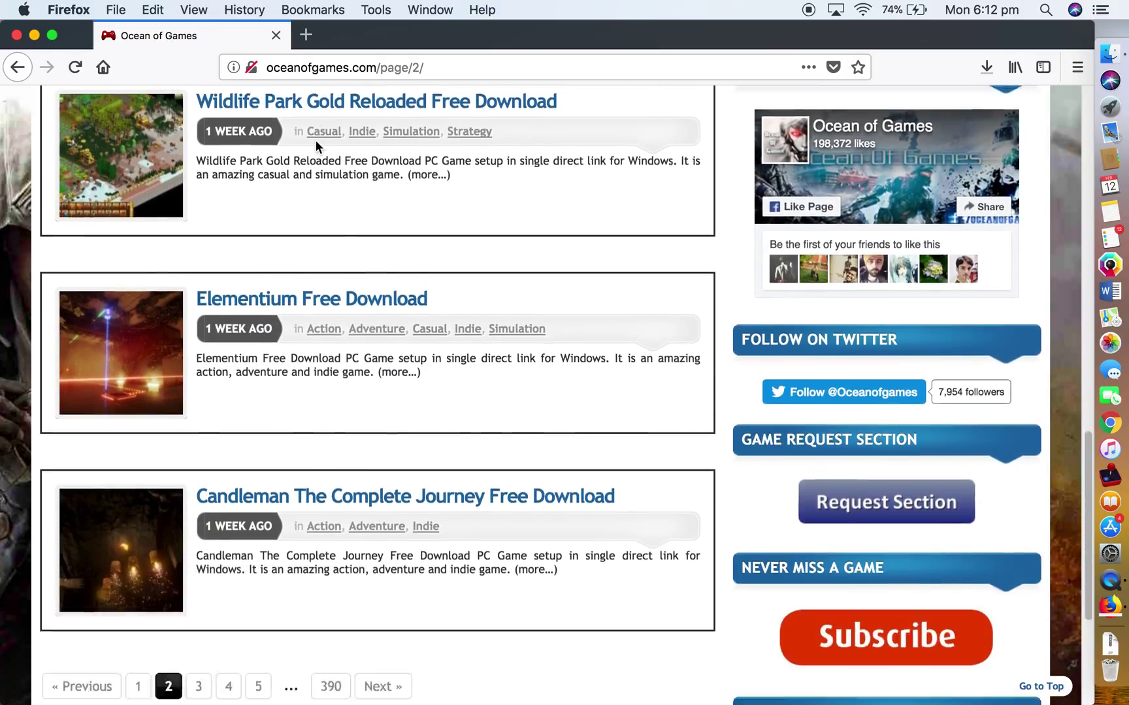
scroll(316, 141, down, 2)
scroll(548, 213, up, 20)
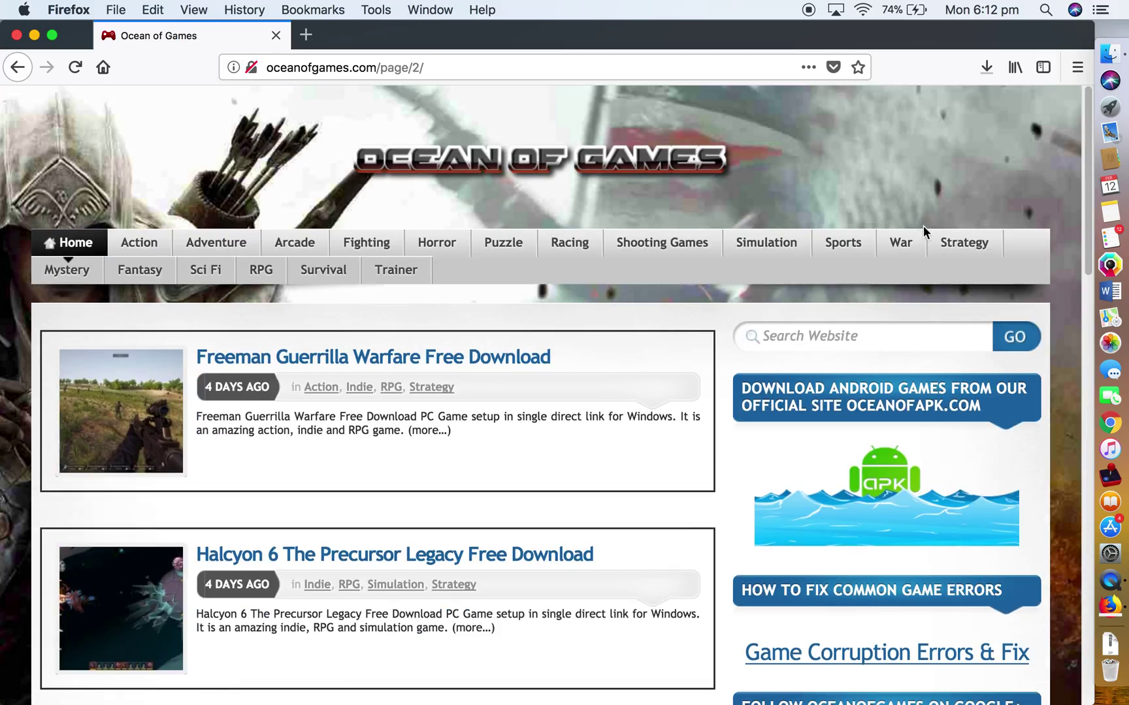
click(851, 338)
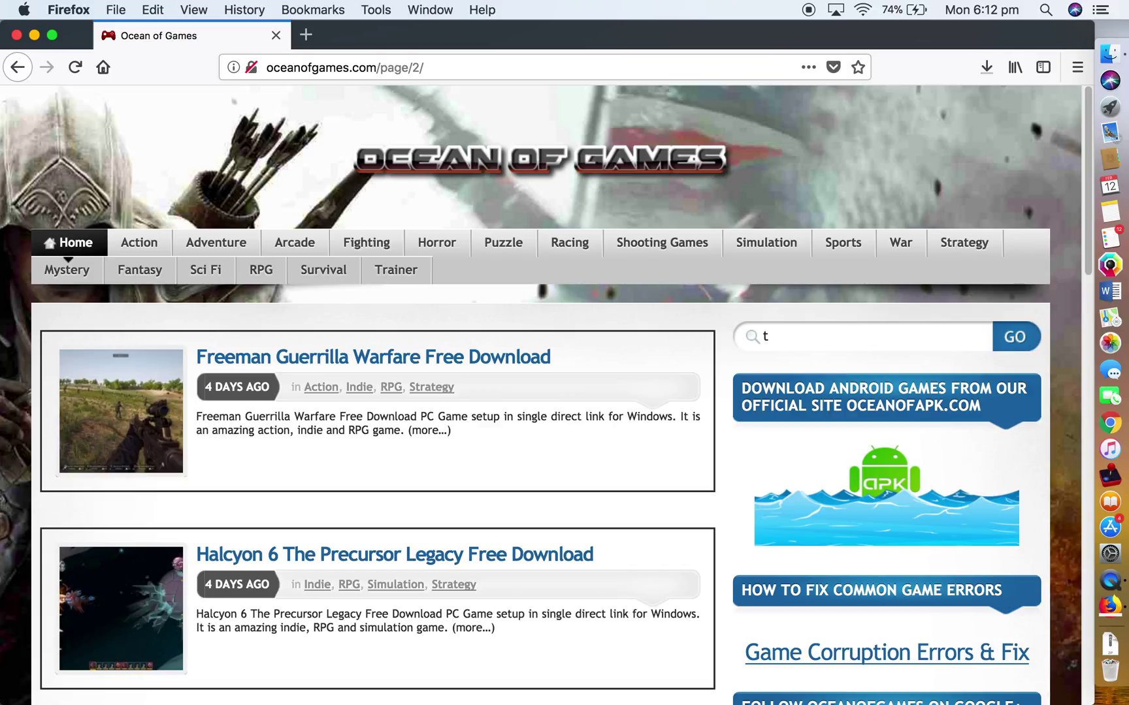
Submit the 'titanfall2' search, check the arma3 download progress, and close the browser window
key(Return)
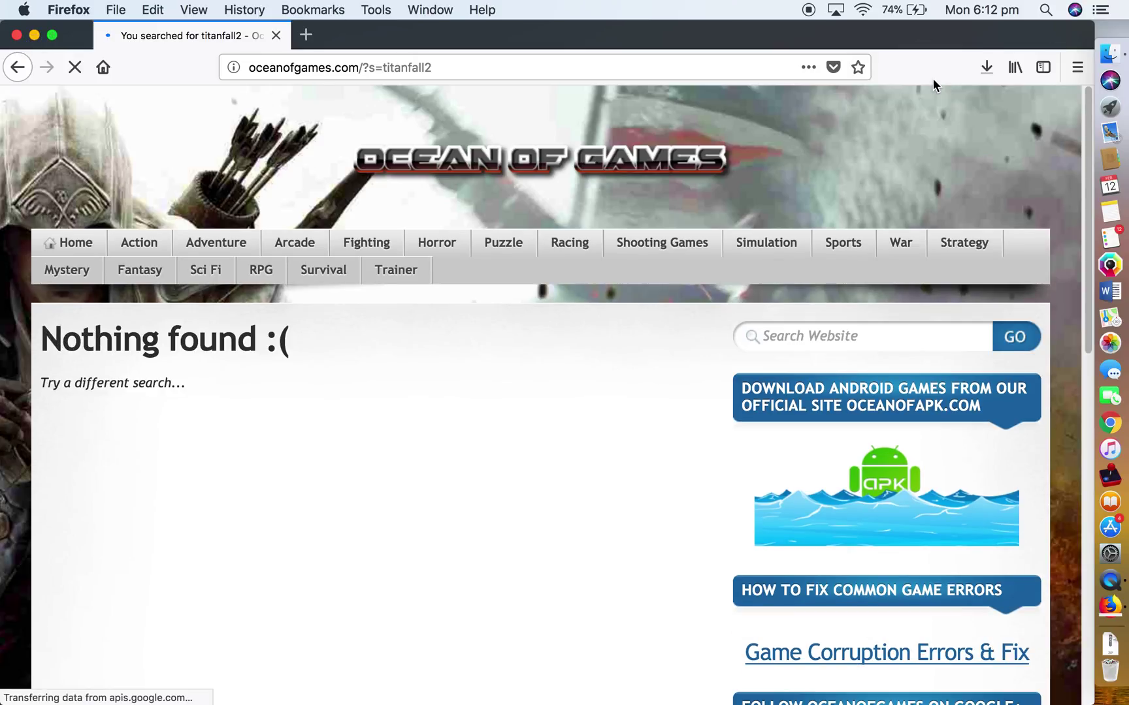
click(987, 68)
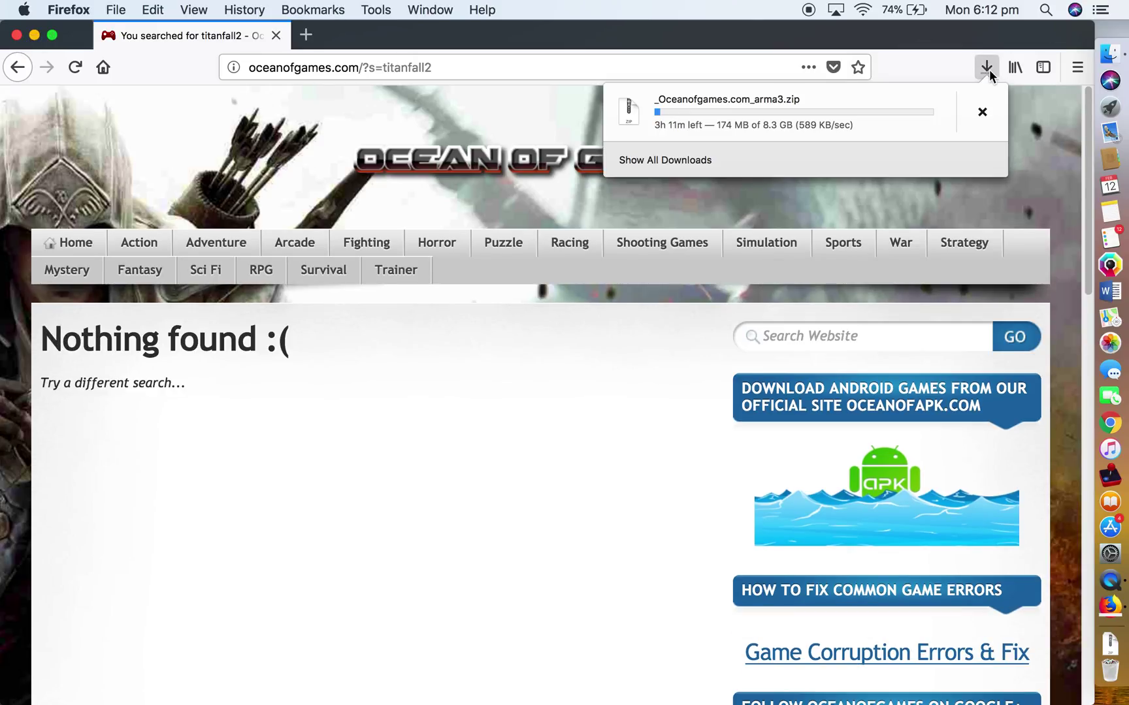
click(989, 70)
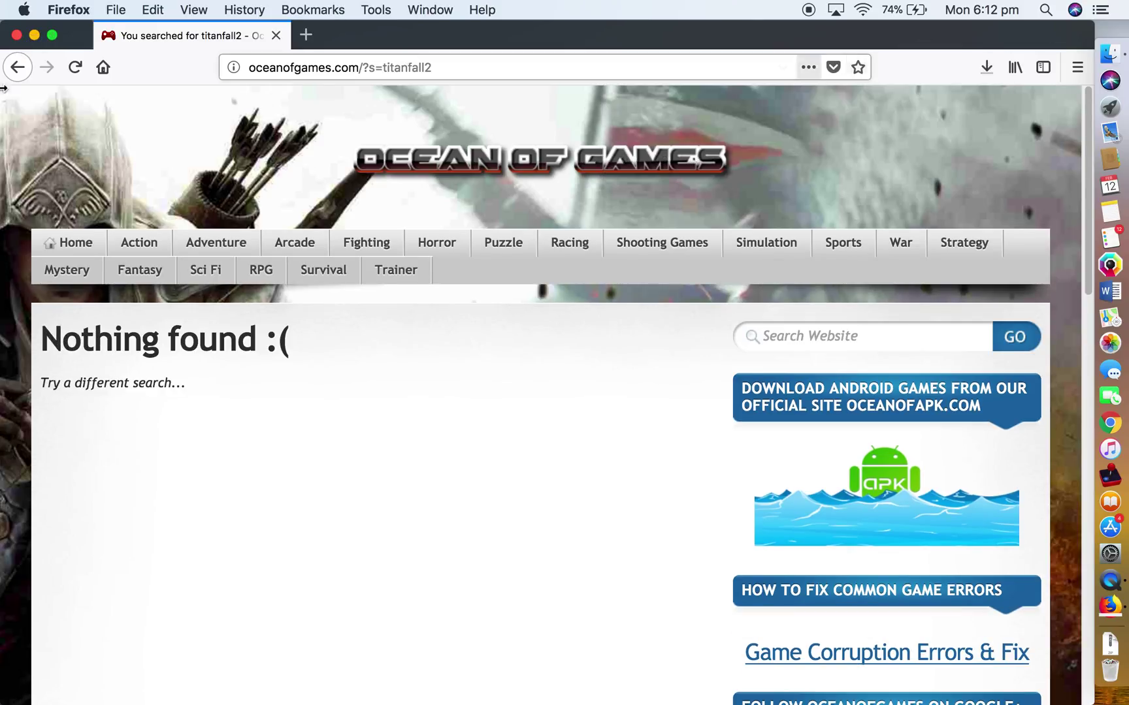
click(17, 35)
Close the old browser, open and close Firefox 58.0.2.dmg, then relaunch Firefox from the Dock
click(455, 402)
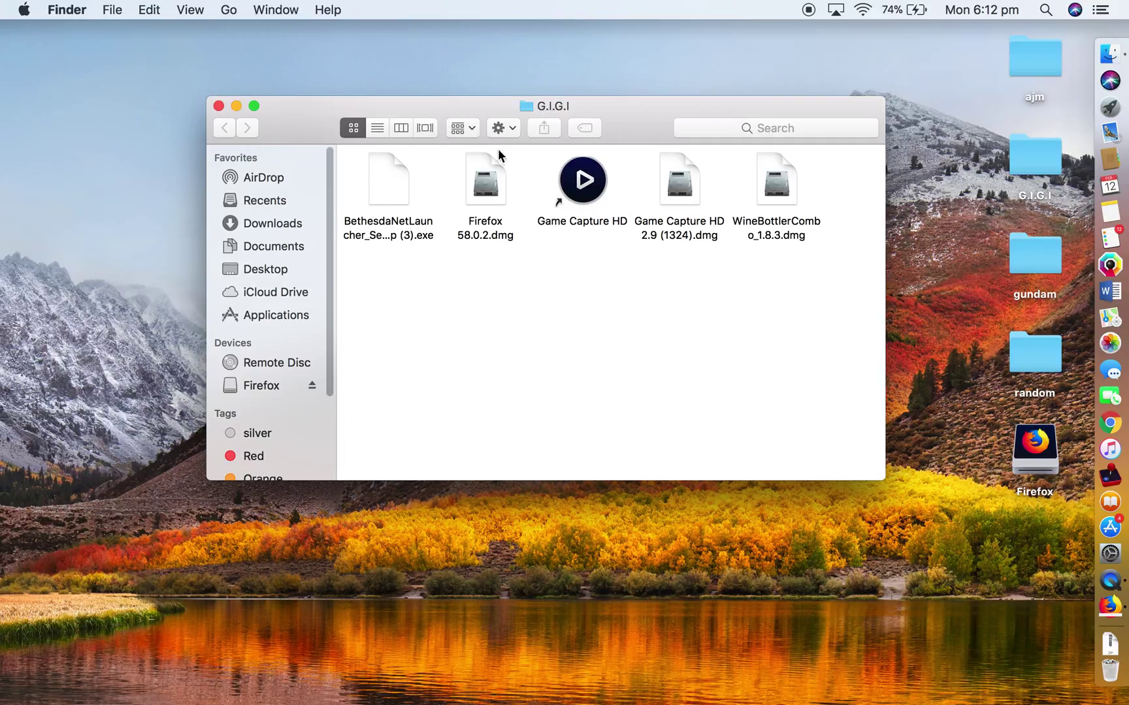
click(495, 189)
click(637, 319)
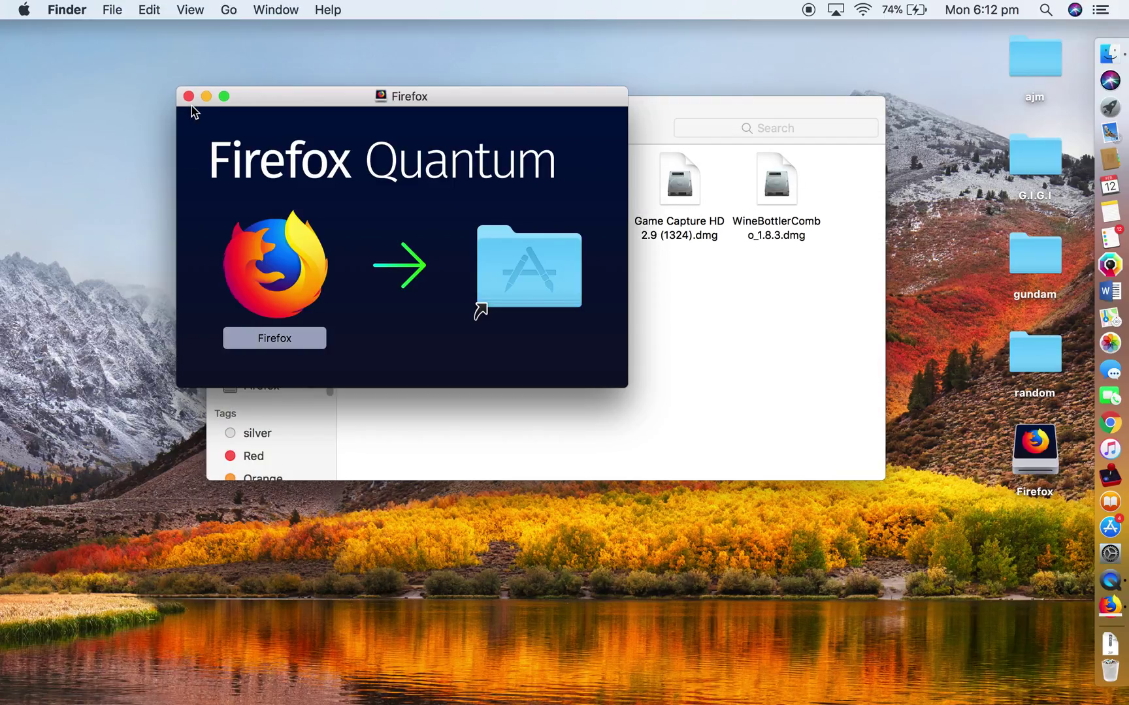
click(188, 97)
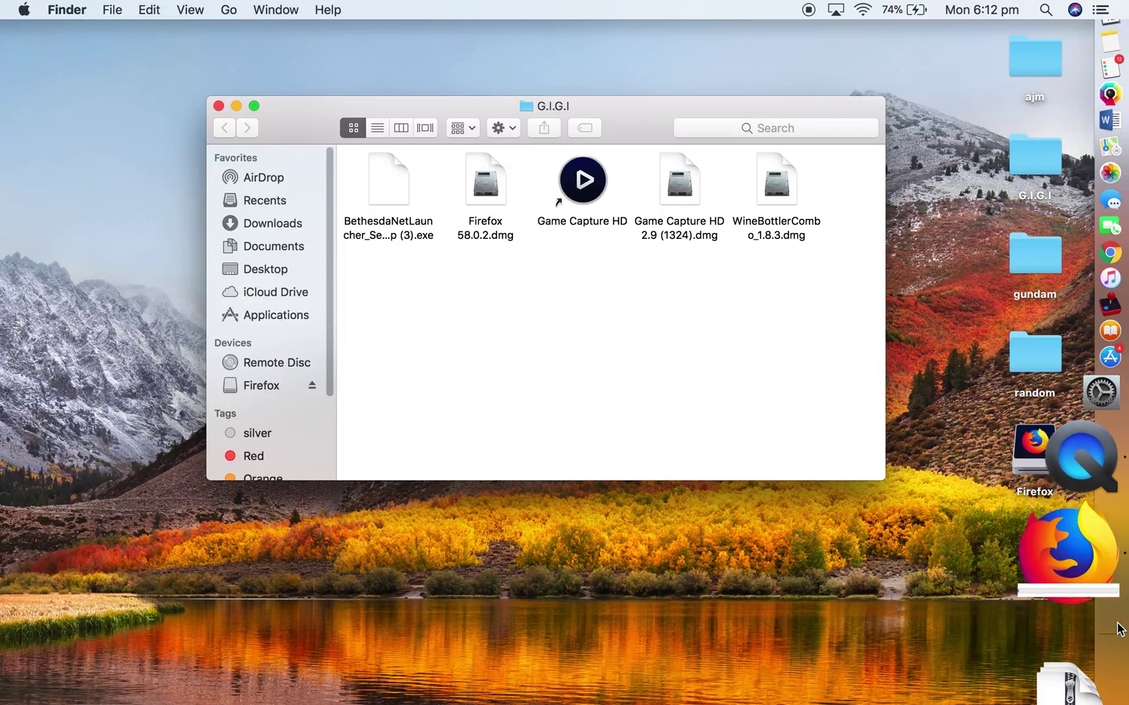
click(1125, 596)
click(1123, 614)
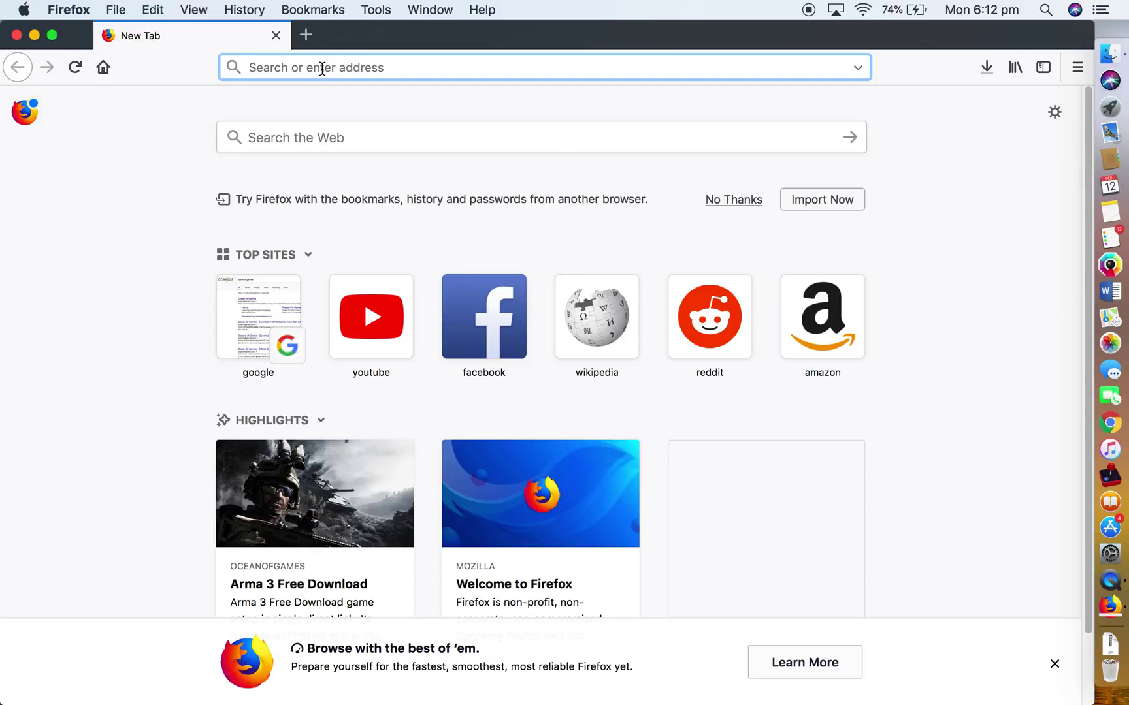
Google 'winebottler' and open winebottler.kronenberg.org, scrolling to the downloads
text(wine)
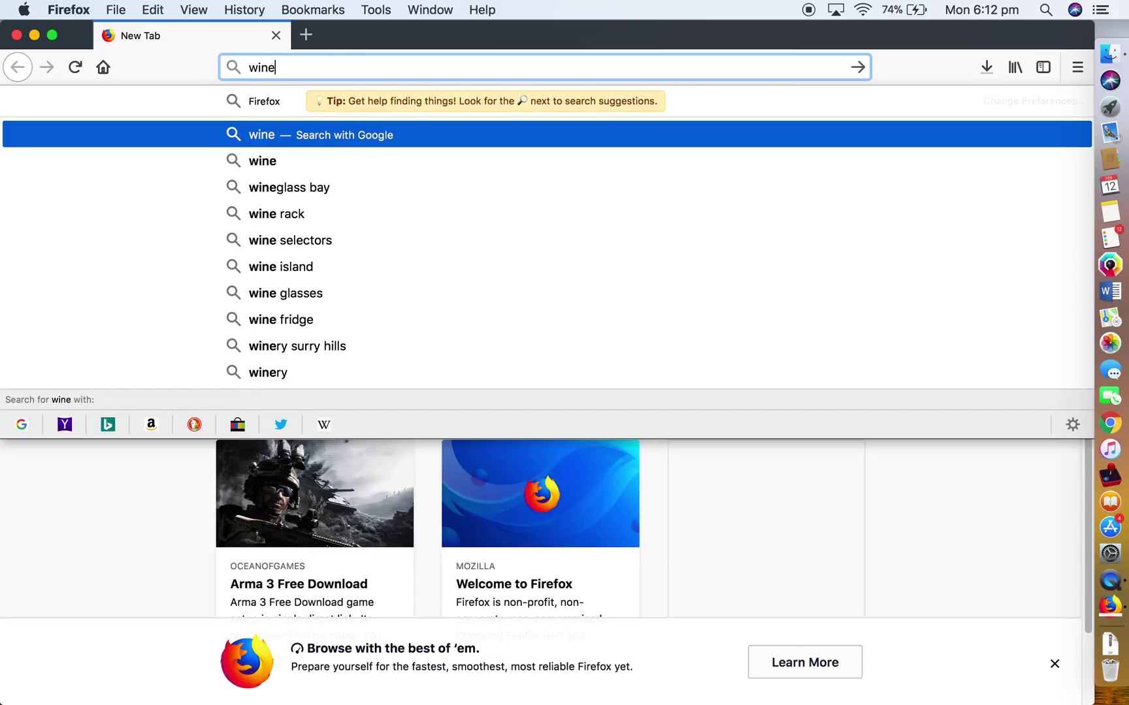
text(bottler)
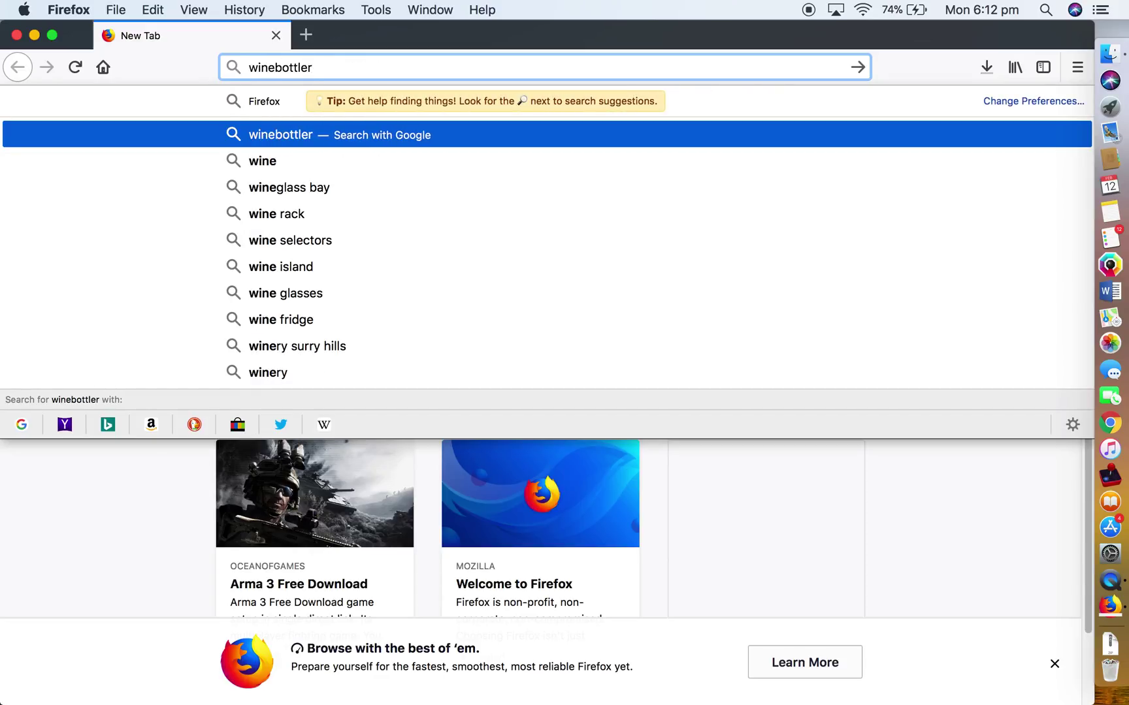
key(Return)
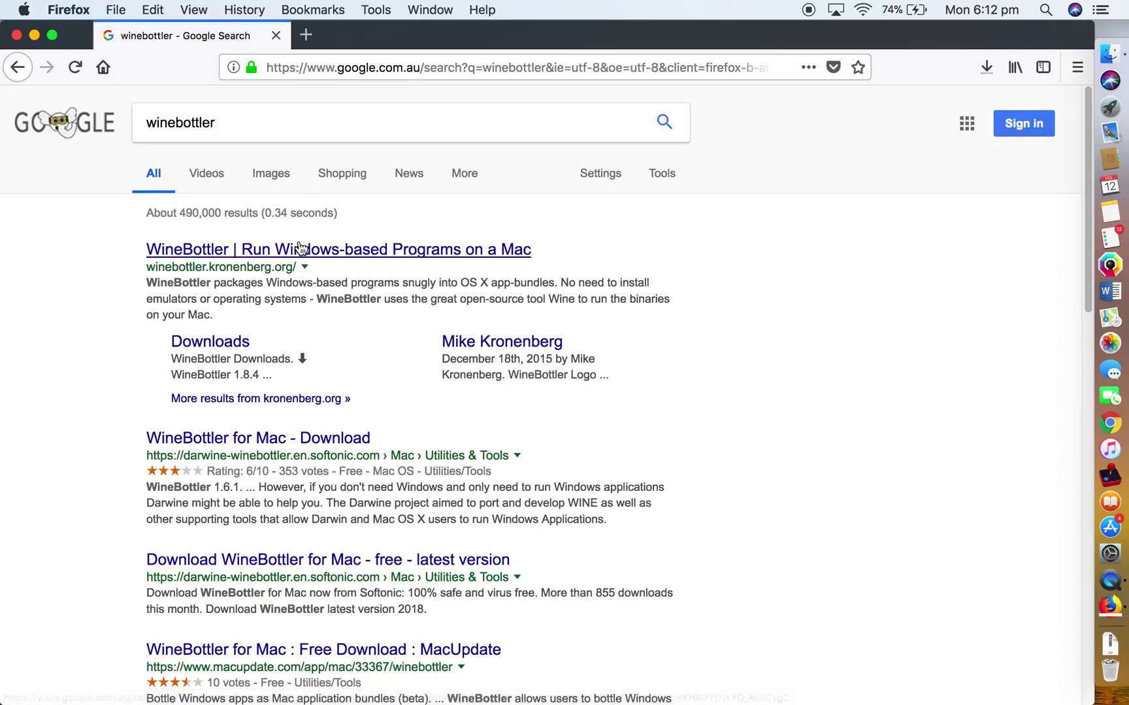
click(297, 250)
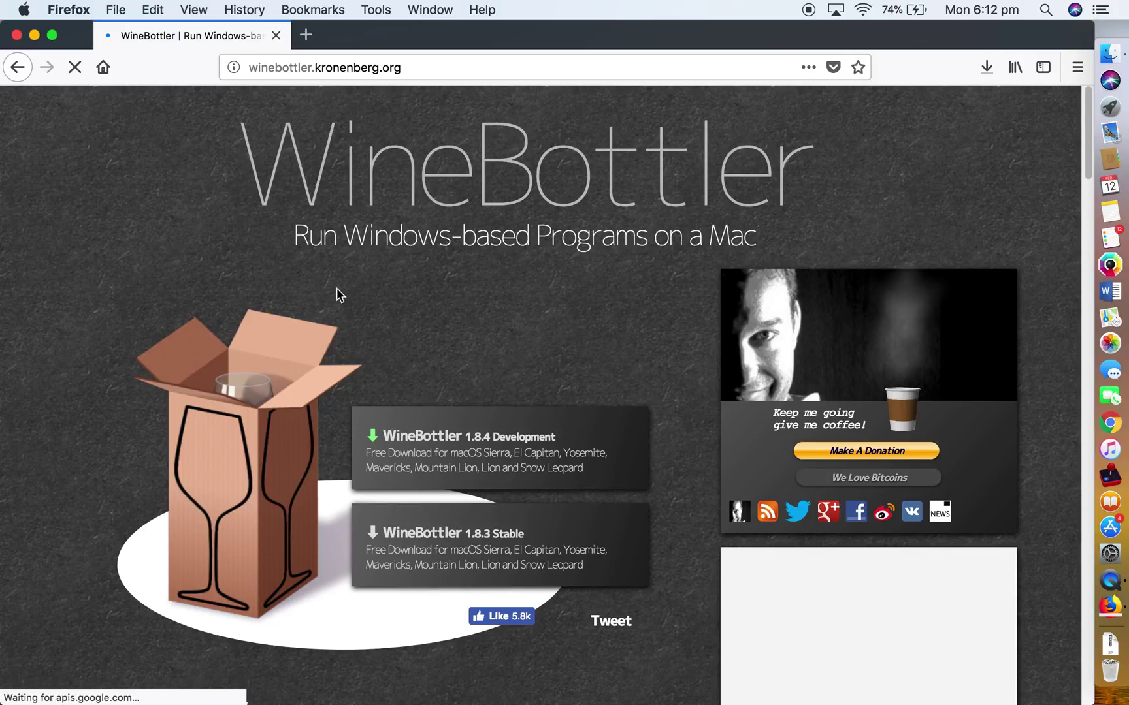
scroll(529, 391, down, 1)
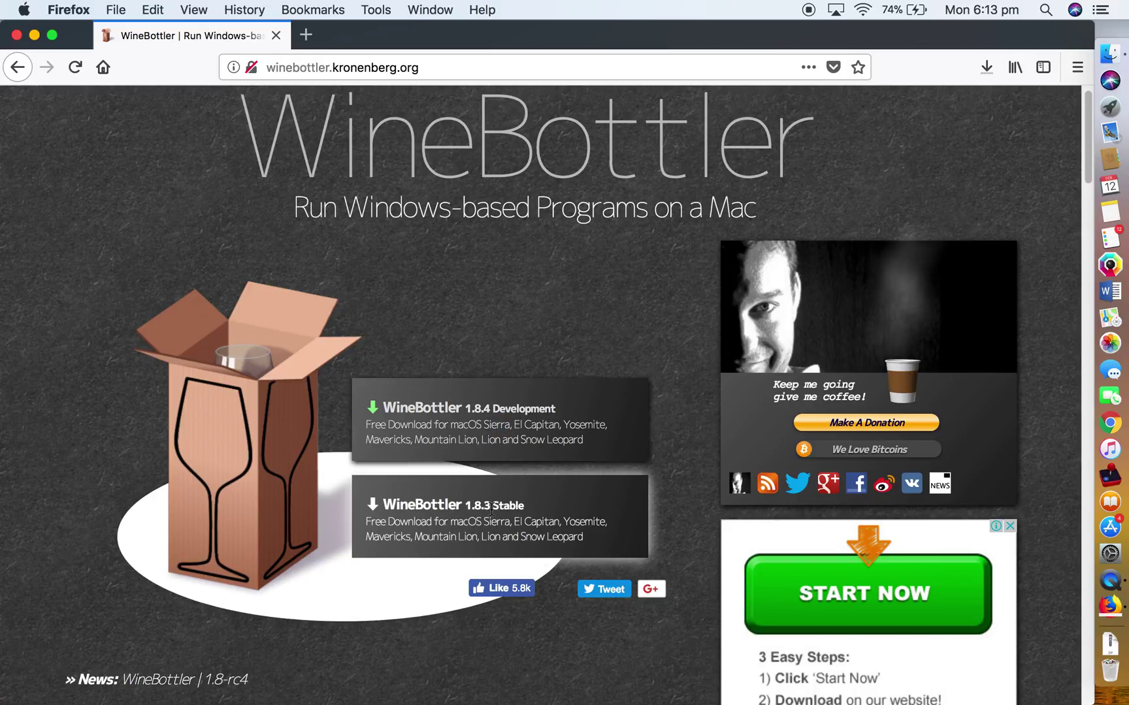
scroll(491, 509, down, 3)
Choose the WineBottler 1.8.3 Stable download and skip the adf.ly ad to reach Downloading WineBottler
click(499, 443)
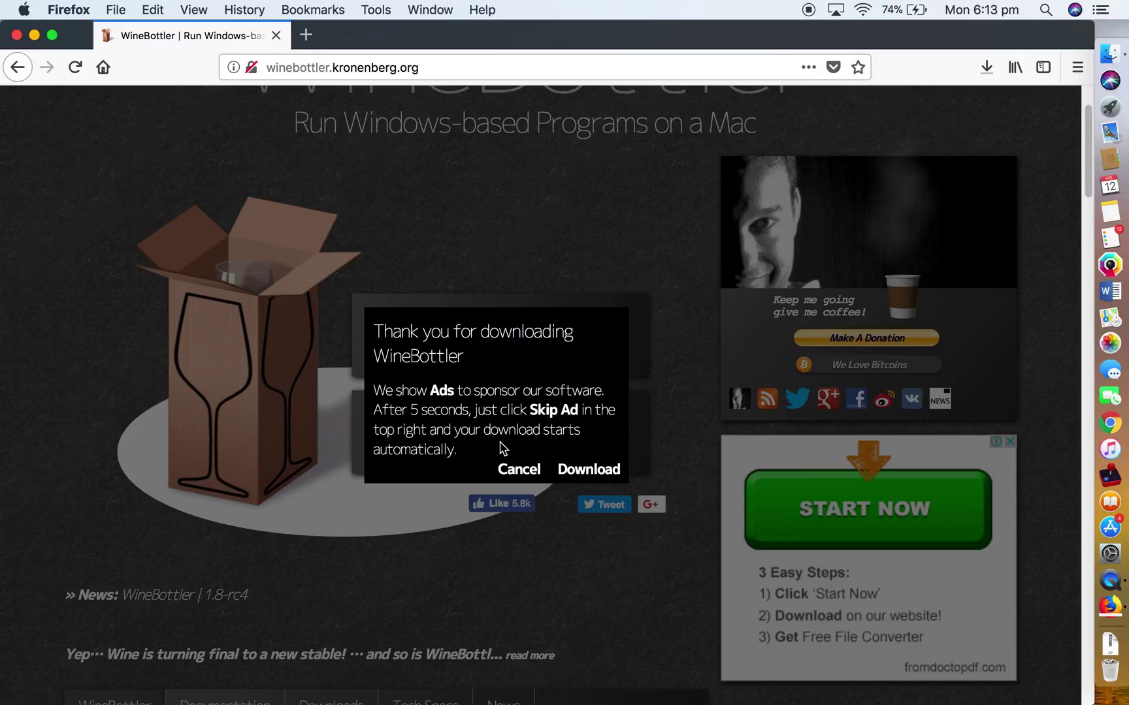
click(579, 471)
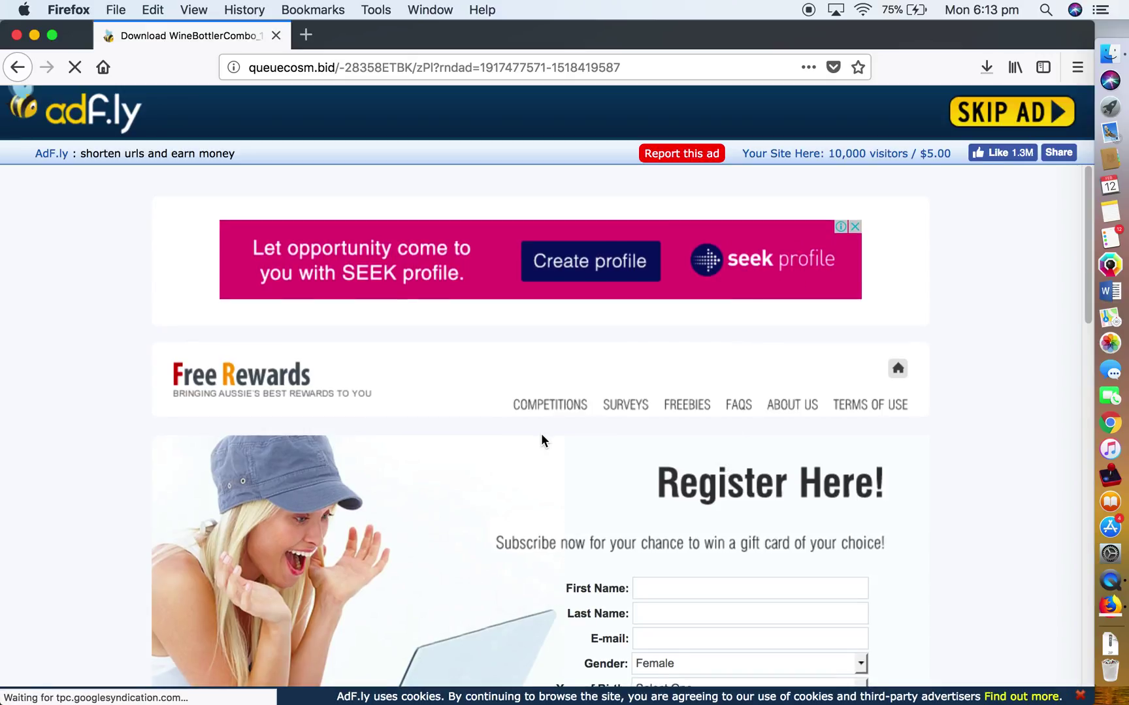
scroll(541, 433, down, 3)
scroll(576, 421, down, 3)
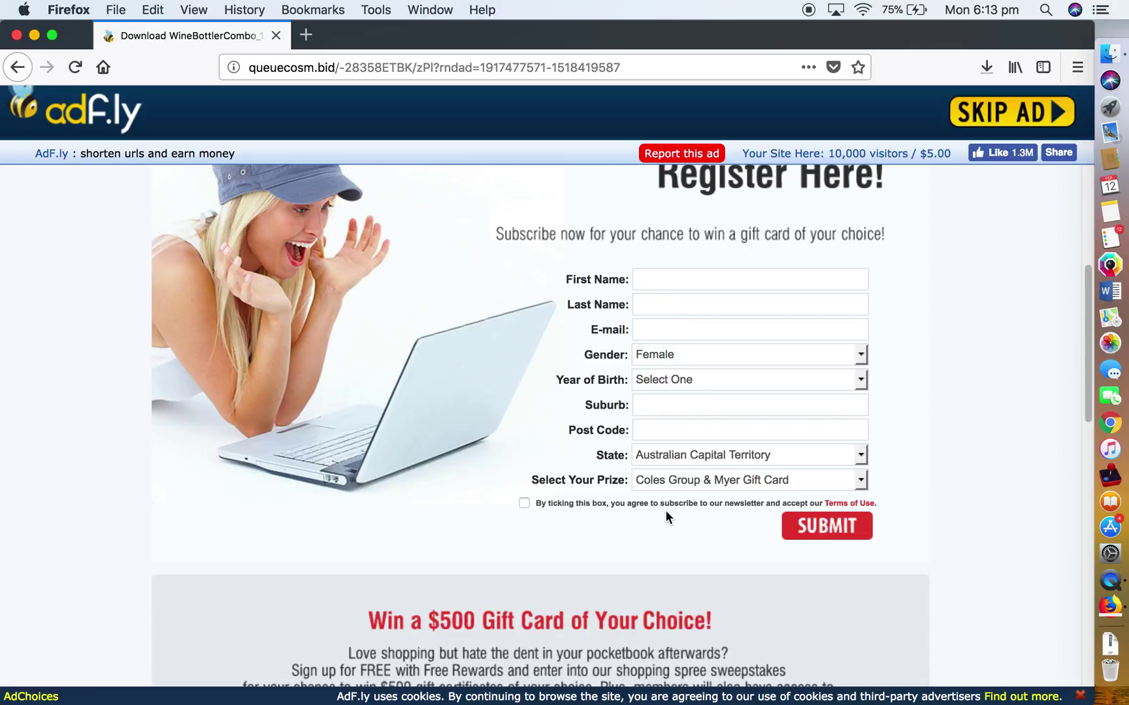
scroll(665, 511, down, 3)
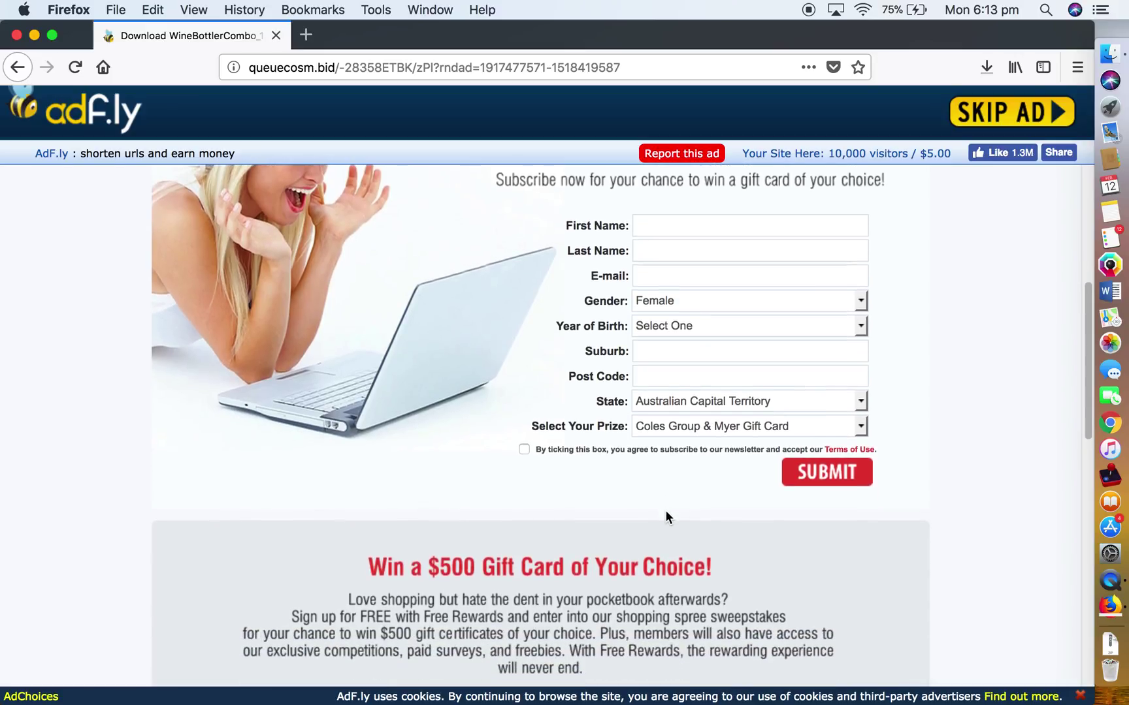
scroll(666, 511, up, 10)
scroll(667, 514, down, 10)
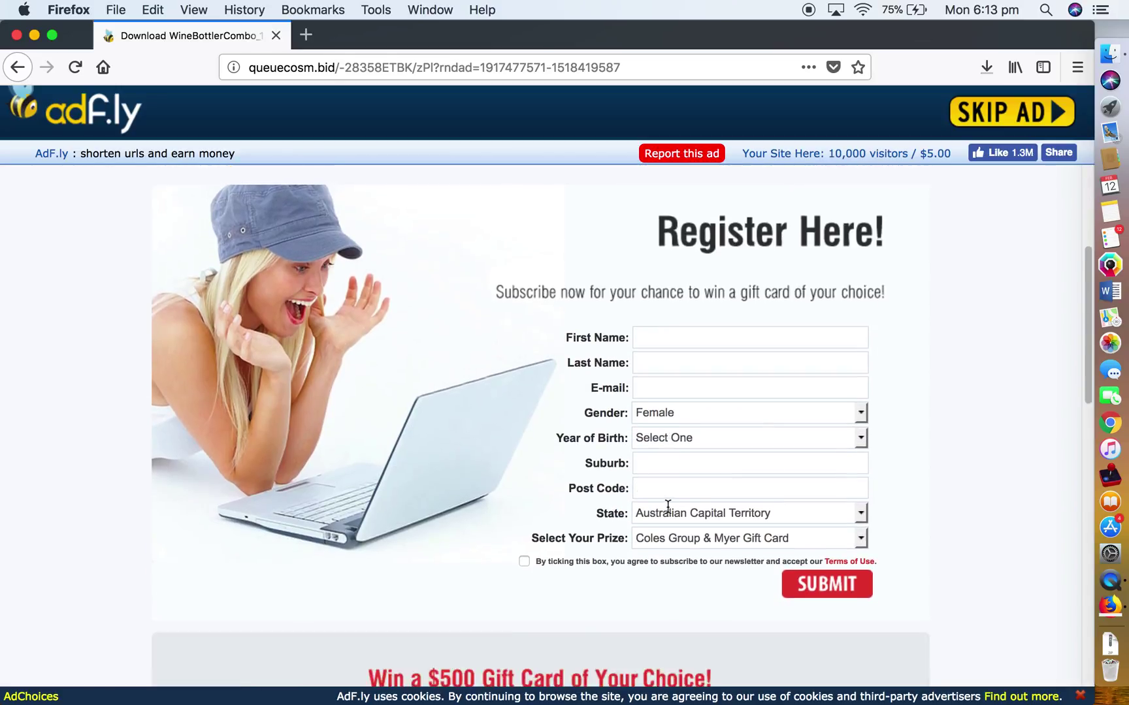
scroll(662, 497, down, 3)
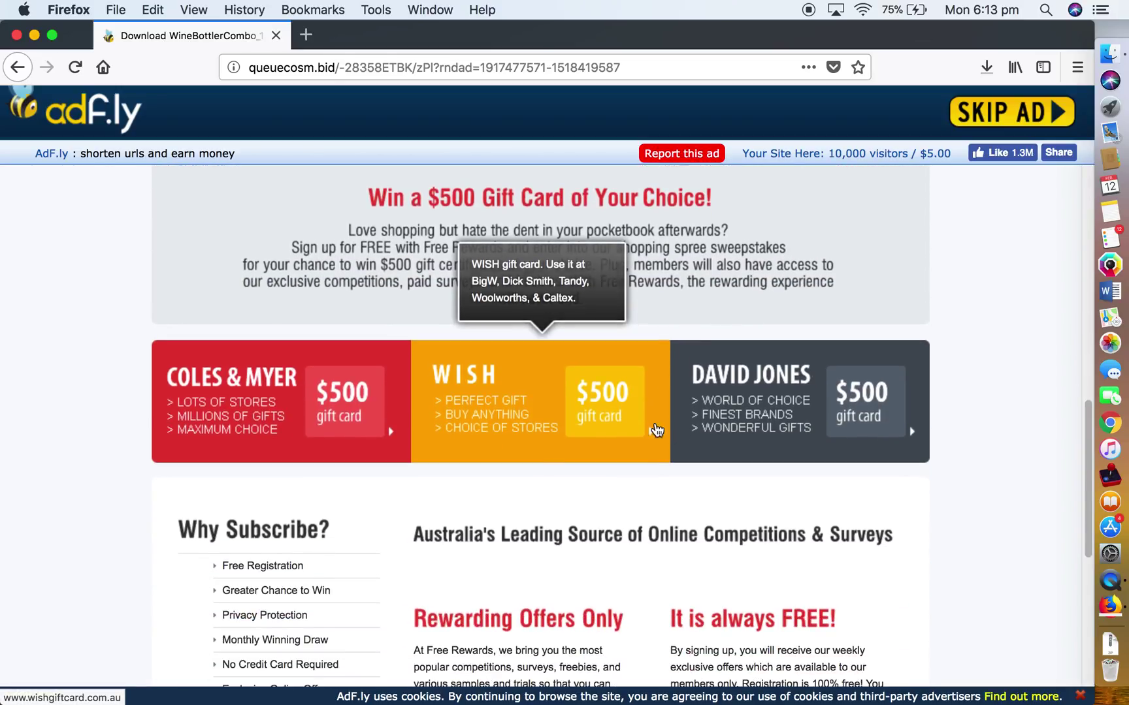
scroll(624, 542, up, 10)
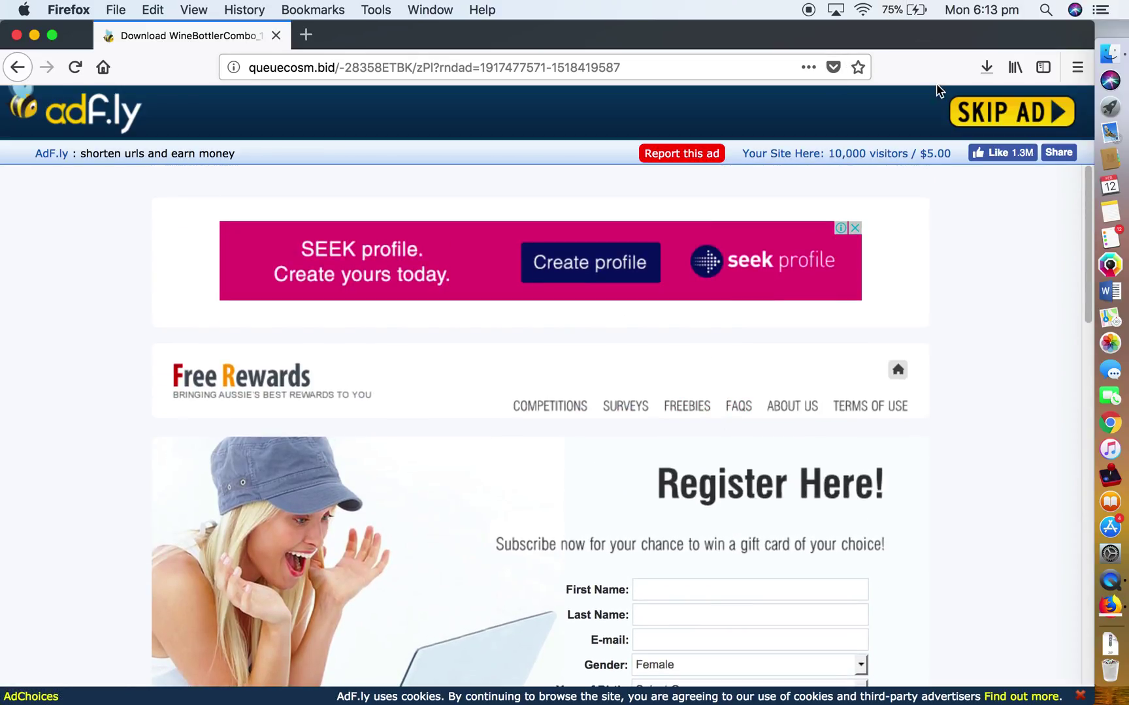
click(973, 110)
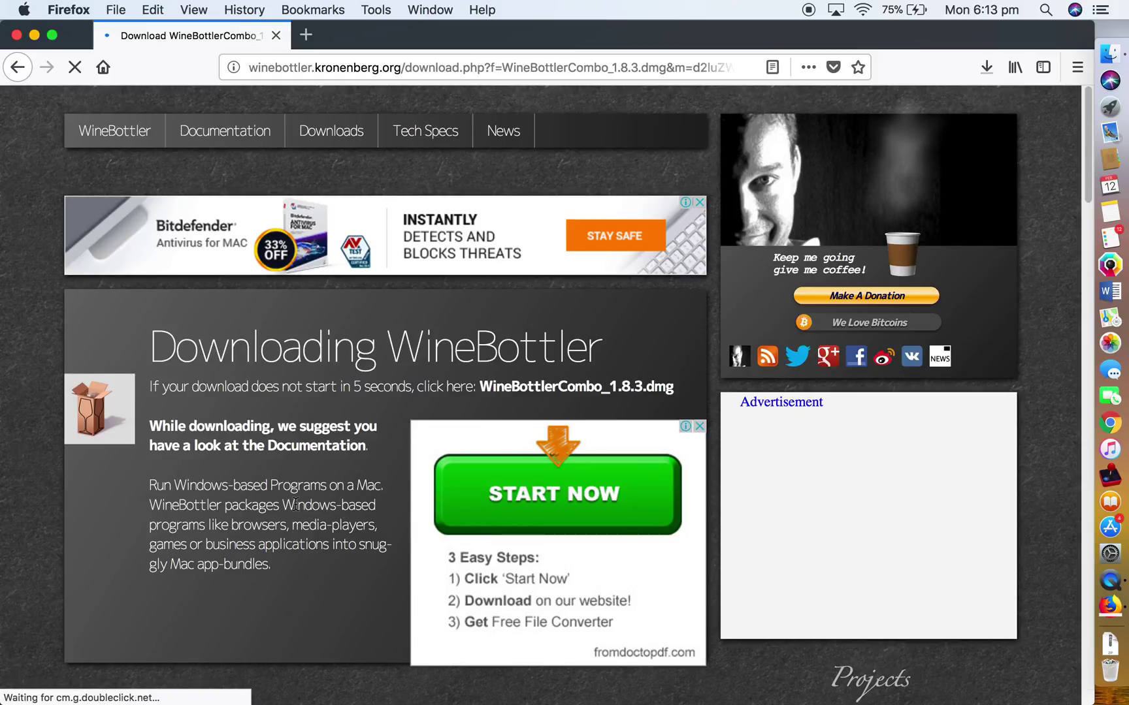
Glance at the downloads list and move the Firefox window lower on screen
scroll(296, 504, down, 5)
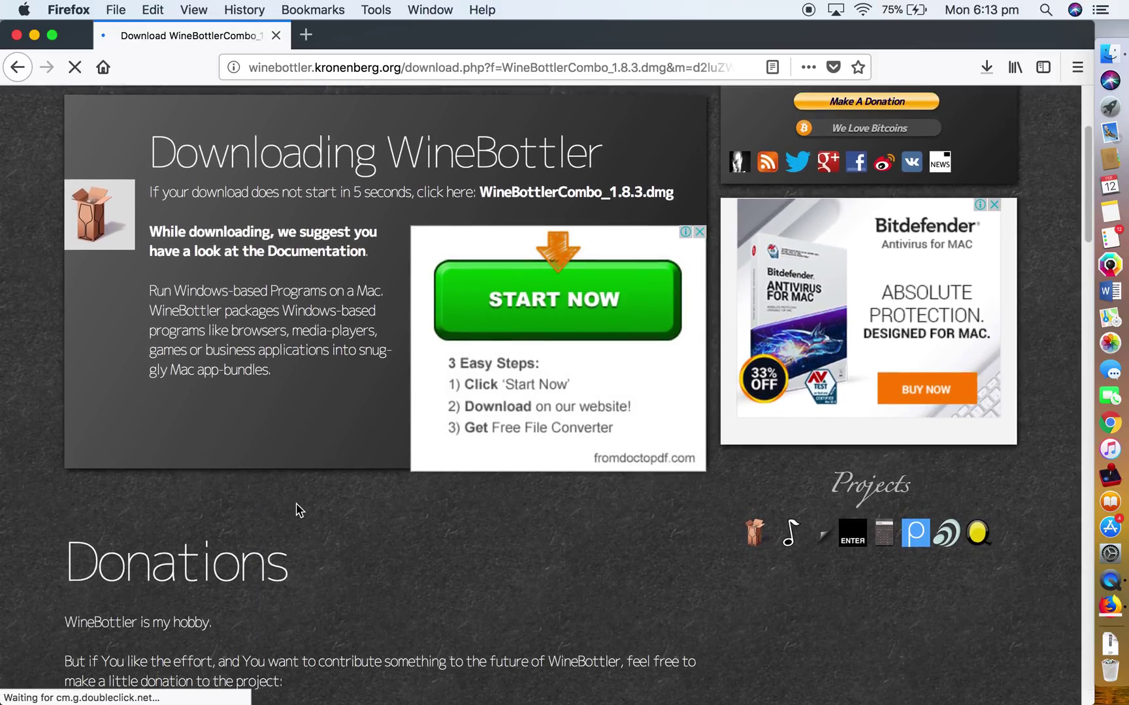
scroll(296, 510, down, 5)
scroll(296, 510, up, 4)
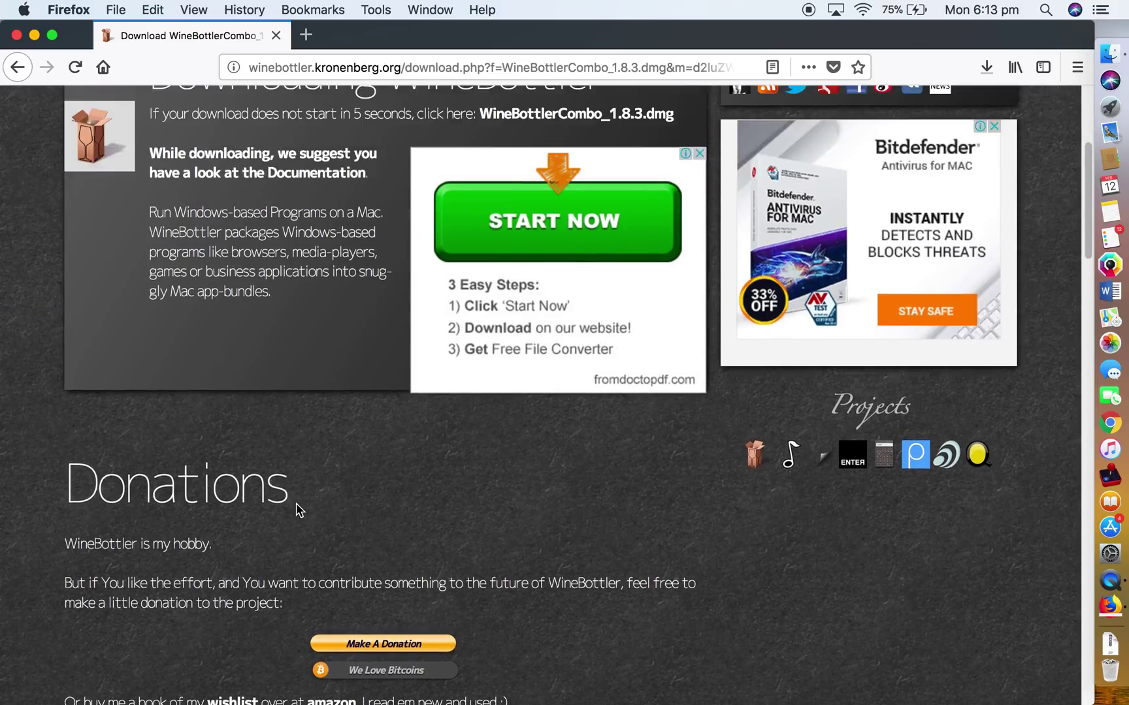
scroll(295, 510, up, 4)
scroll(297, 508, down, 12)
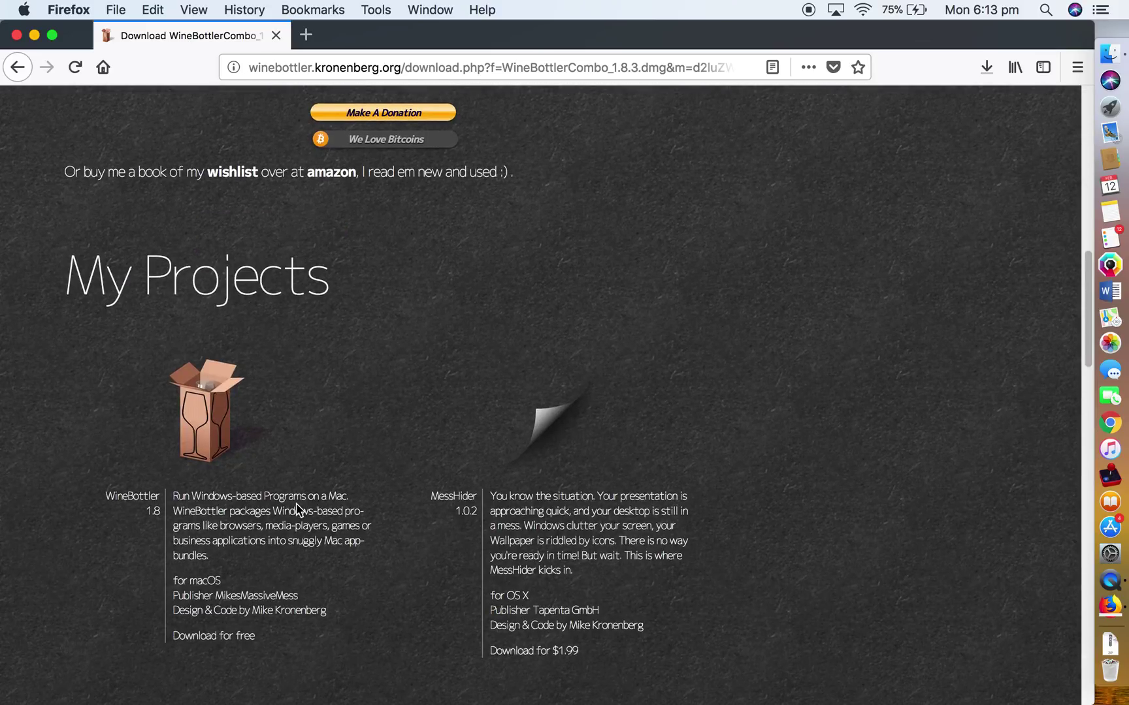
click(985, 68)
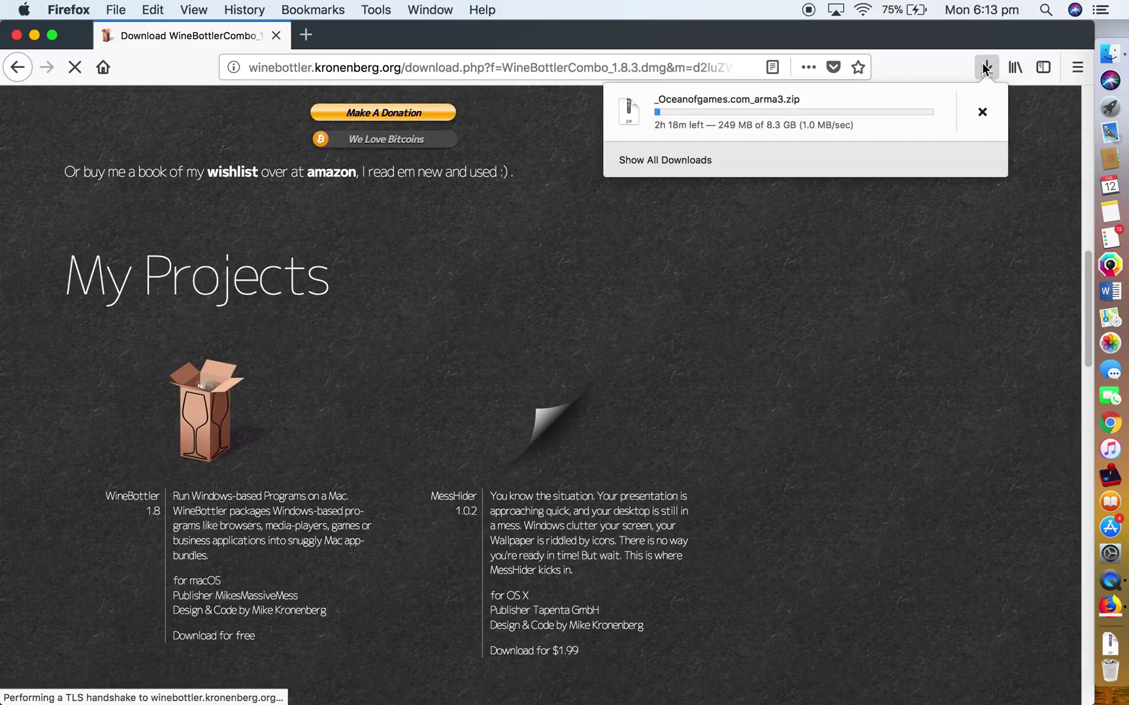
click(834, 41)
drag(835, 40, 806, 184)
Save the WineBottlerCombo disk image with Save File and OK, then move Firefox back up
click(591, 72)
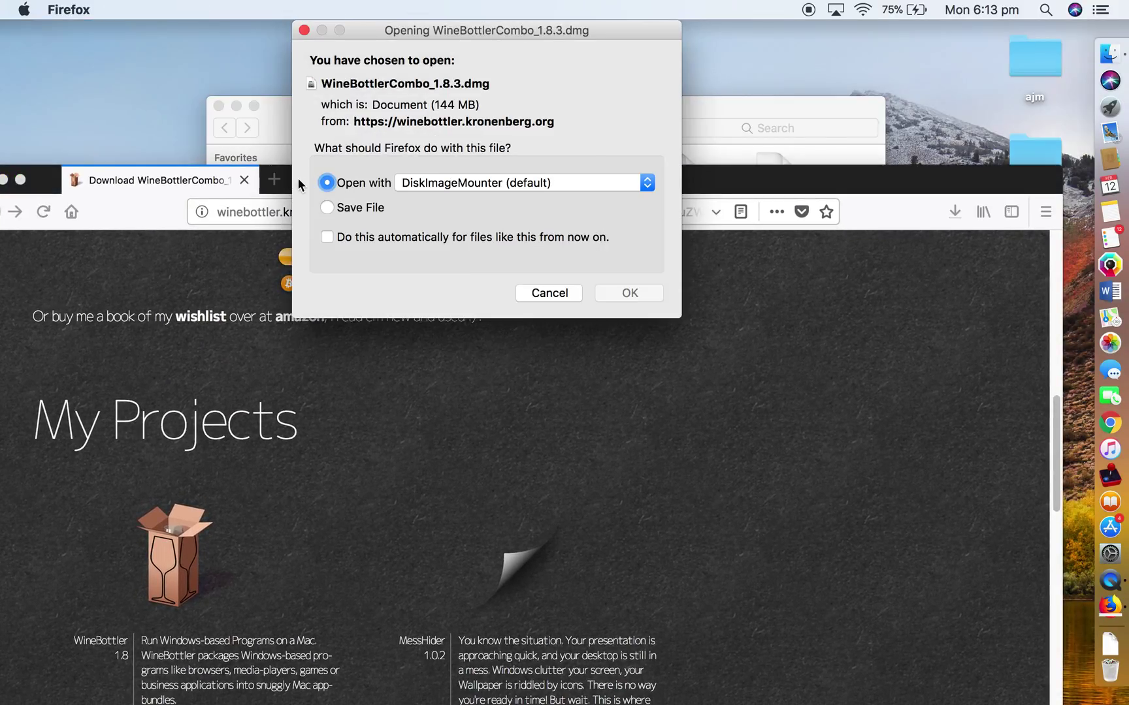
click(416, 184)
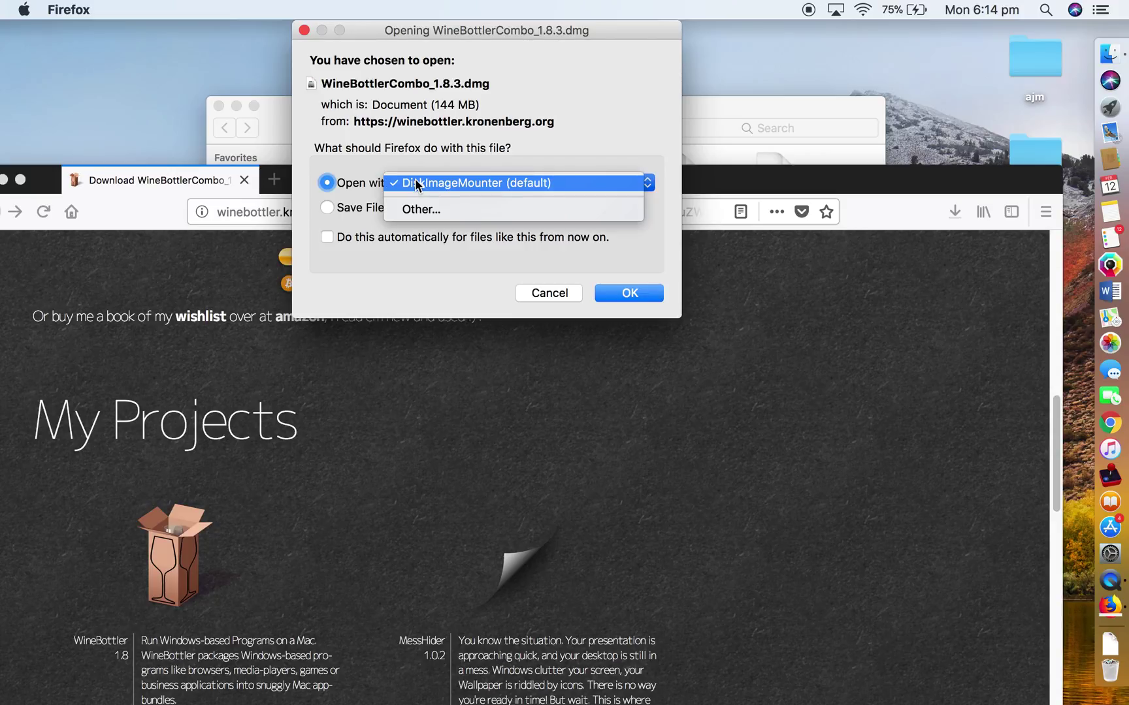
click(416, 184)
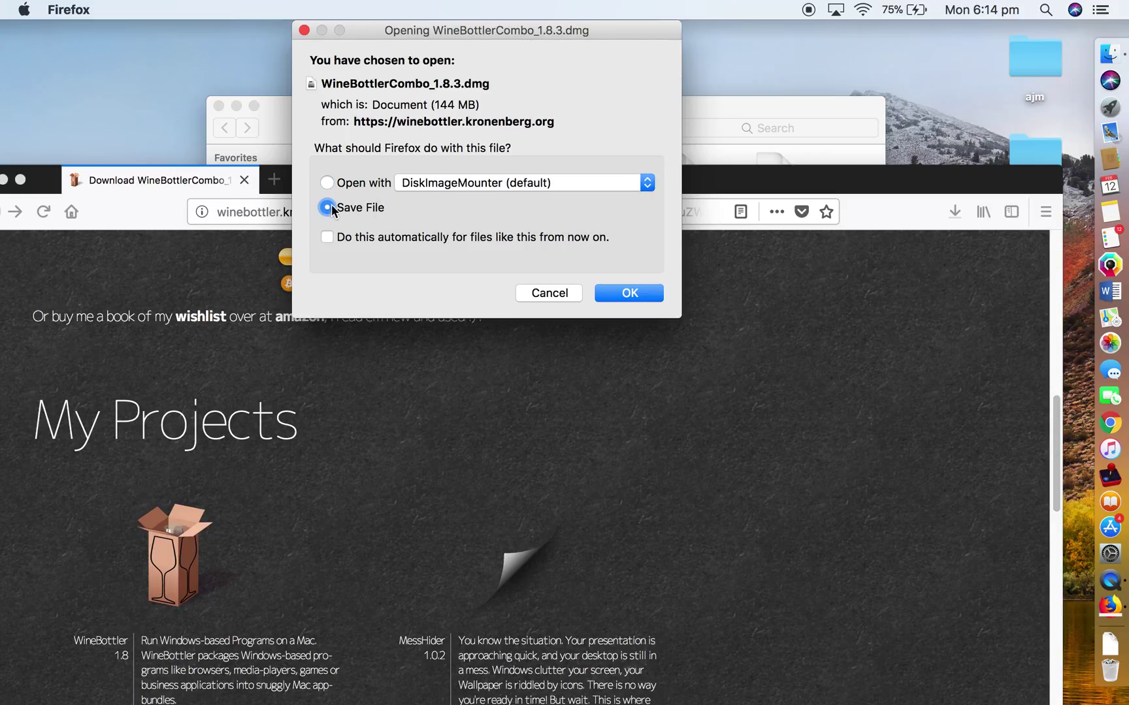
click(327, 208)
click(625, 294)
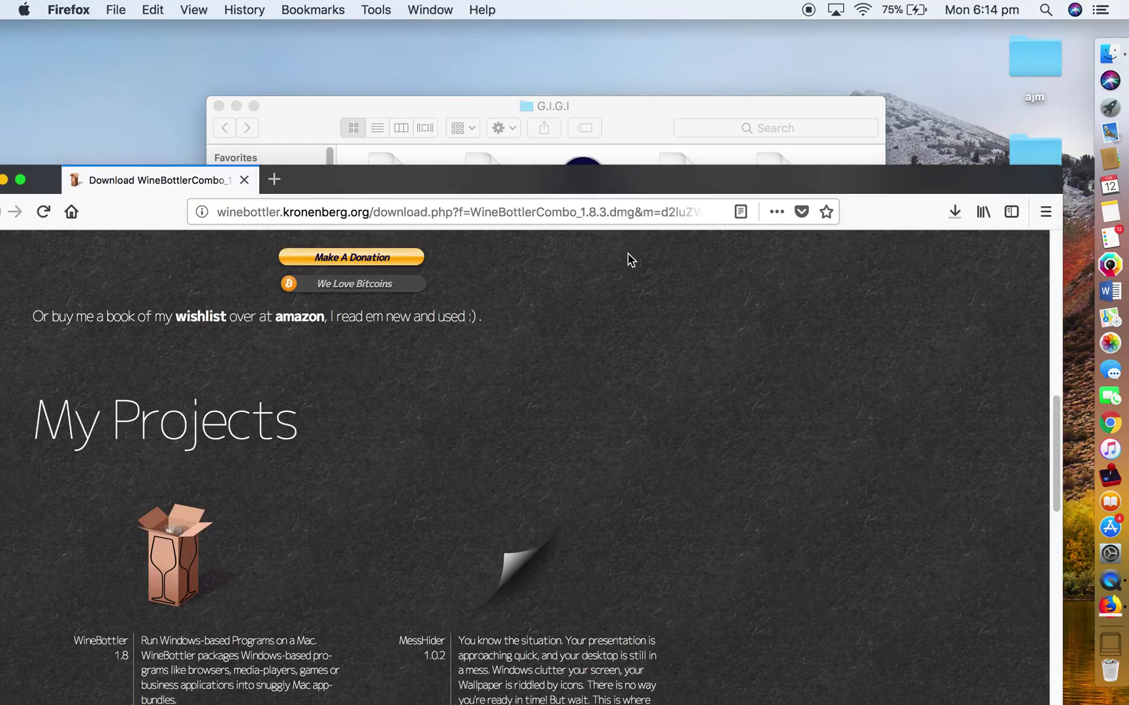
drag(644, 191, 679, 29)
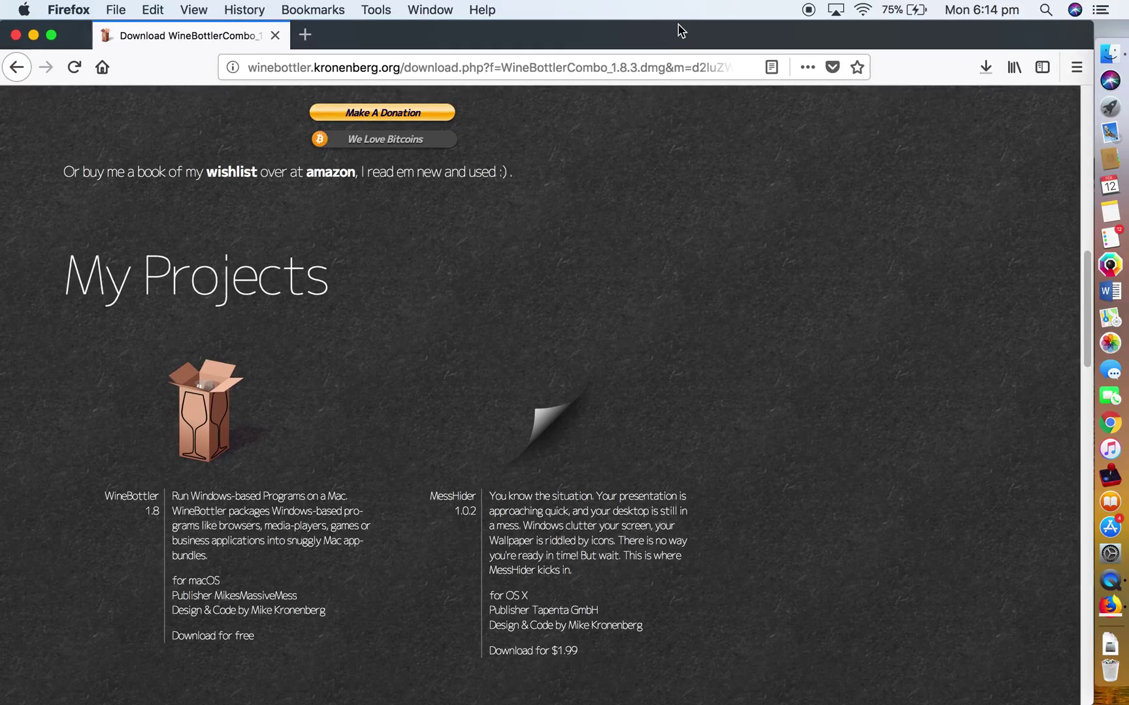
Cancel the duplicate WineBottlerCombo_1.8.3(1).dmg download, remove it from history, and reveal the G.I.G.I folder
click(987, 67)
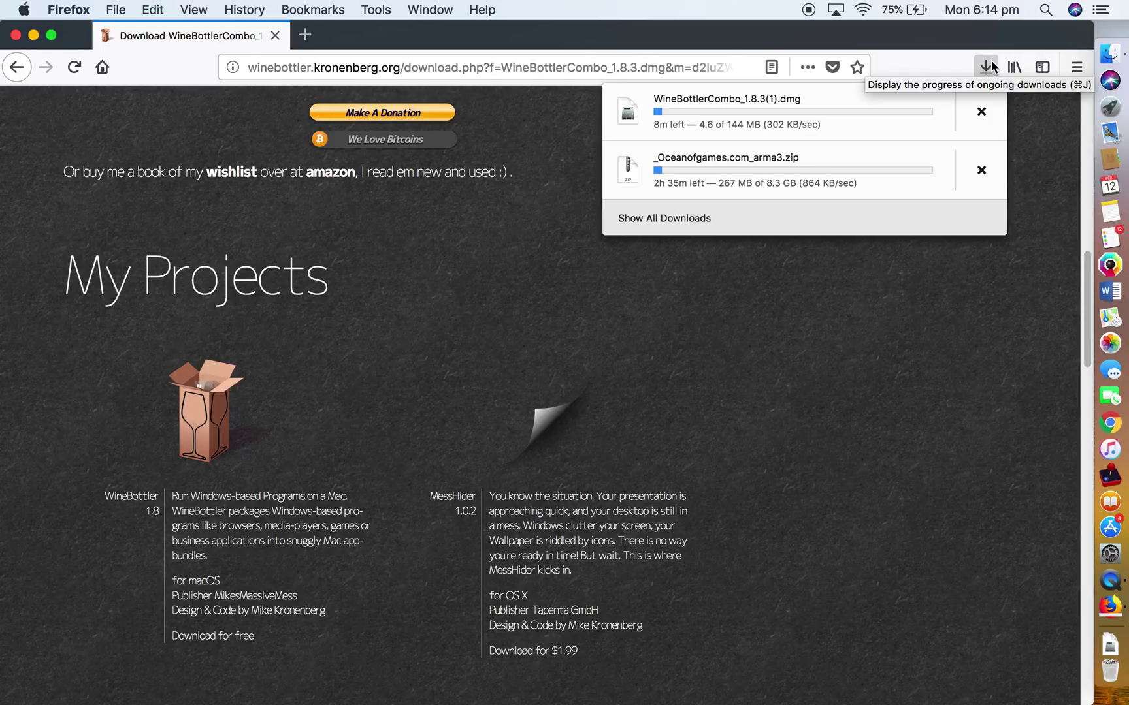
click(981, 114)
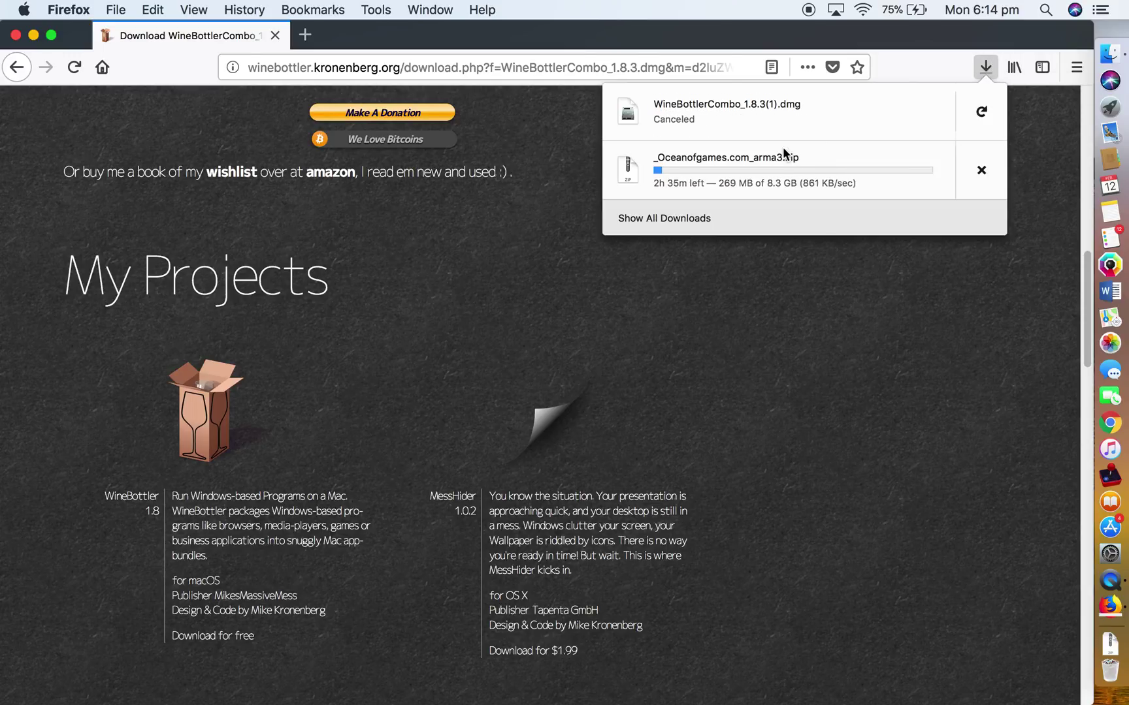
right_click(766, 107)
click(839, 159)
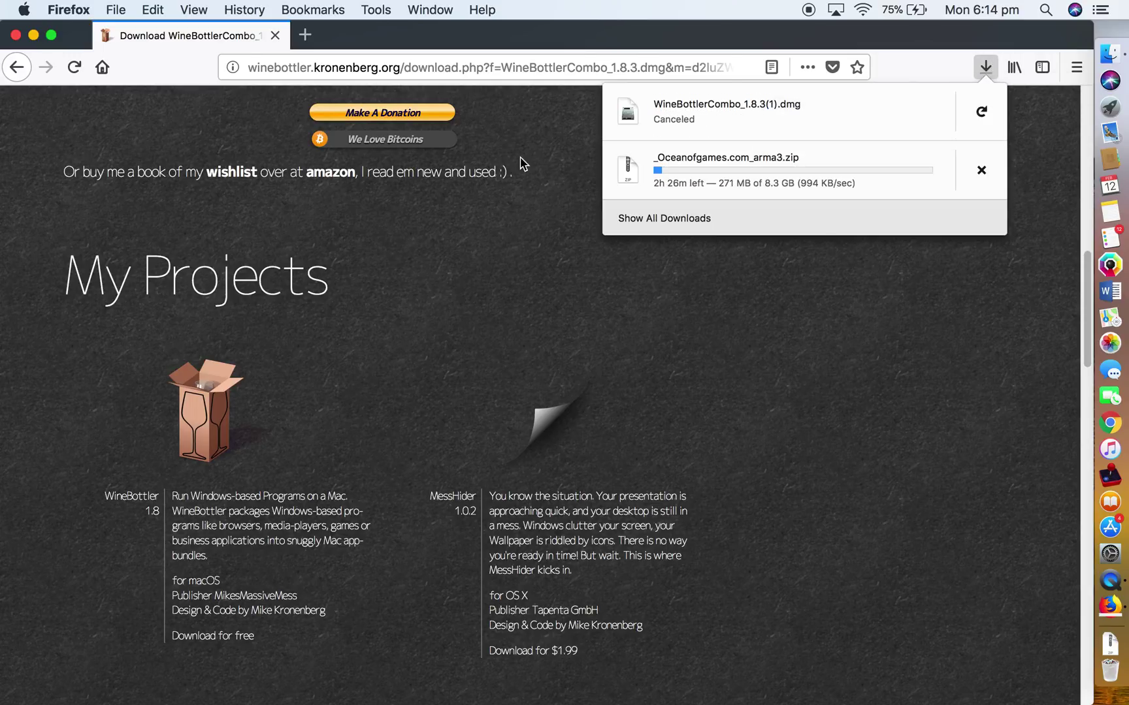
drag(627, 33, 640, 411)
Mount WineBottlerCombo_1.8.3.dmg, drag Wine into Applications, and open its Readme.rtf
click(768, 201)
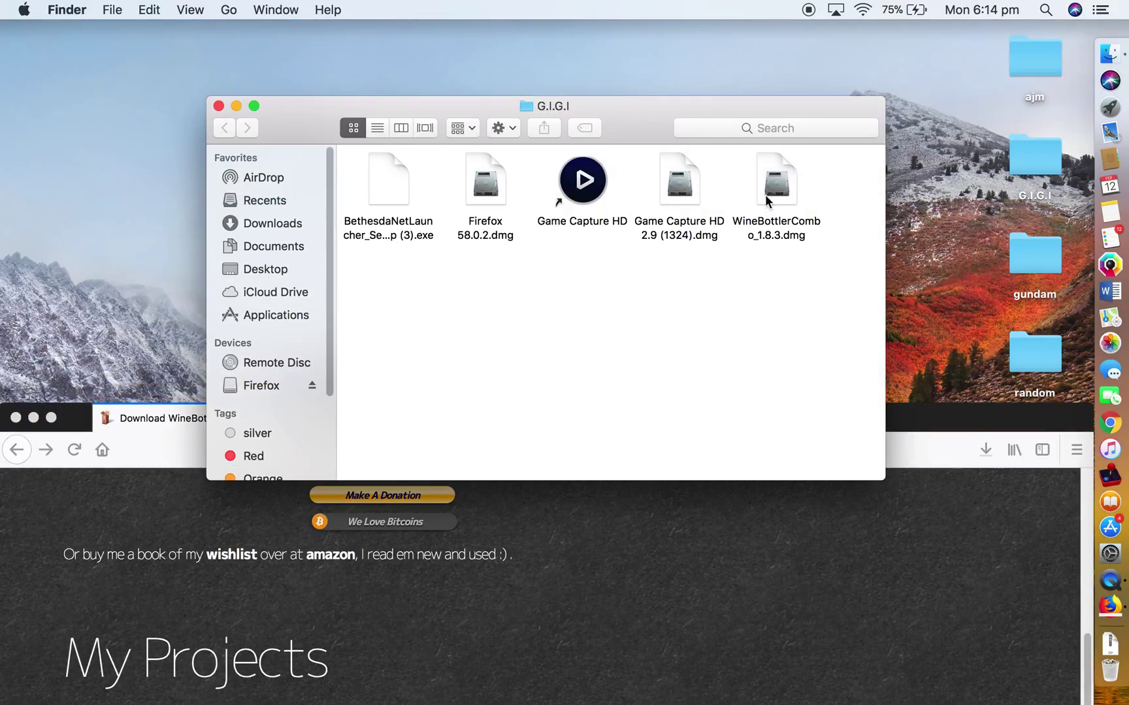
click(777, 189)
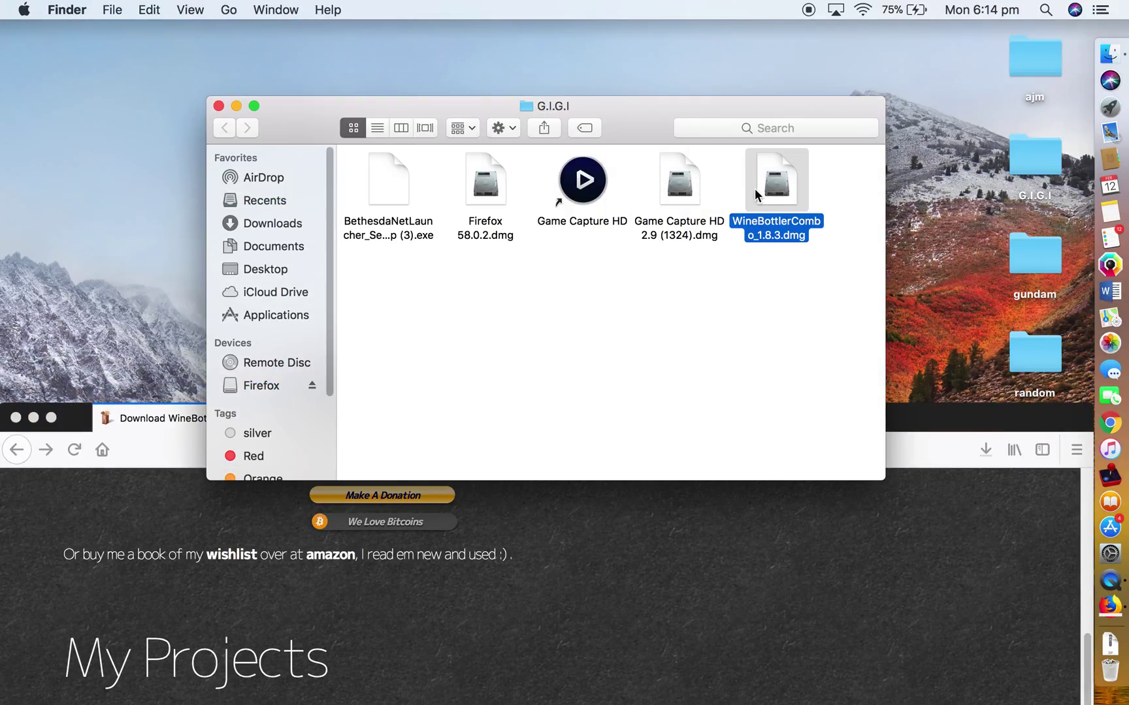
double_click(761, 190)
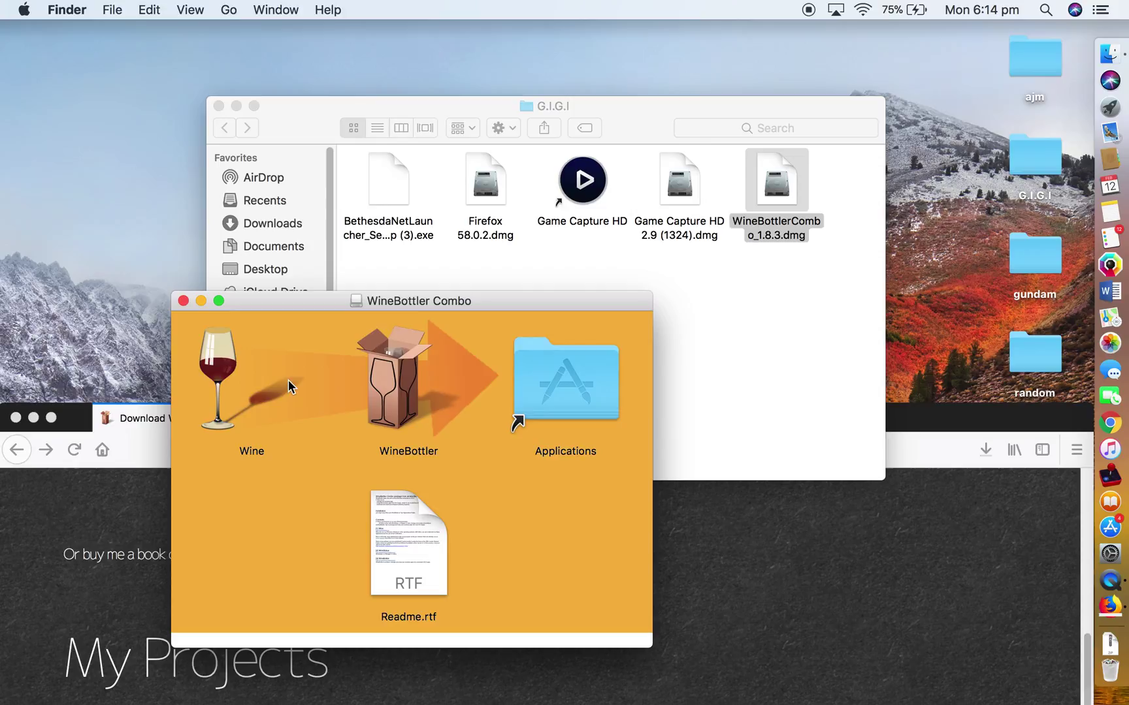
drag(237, 370, 555, 391)
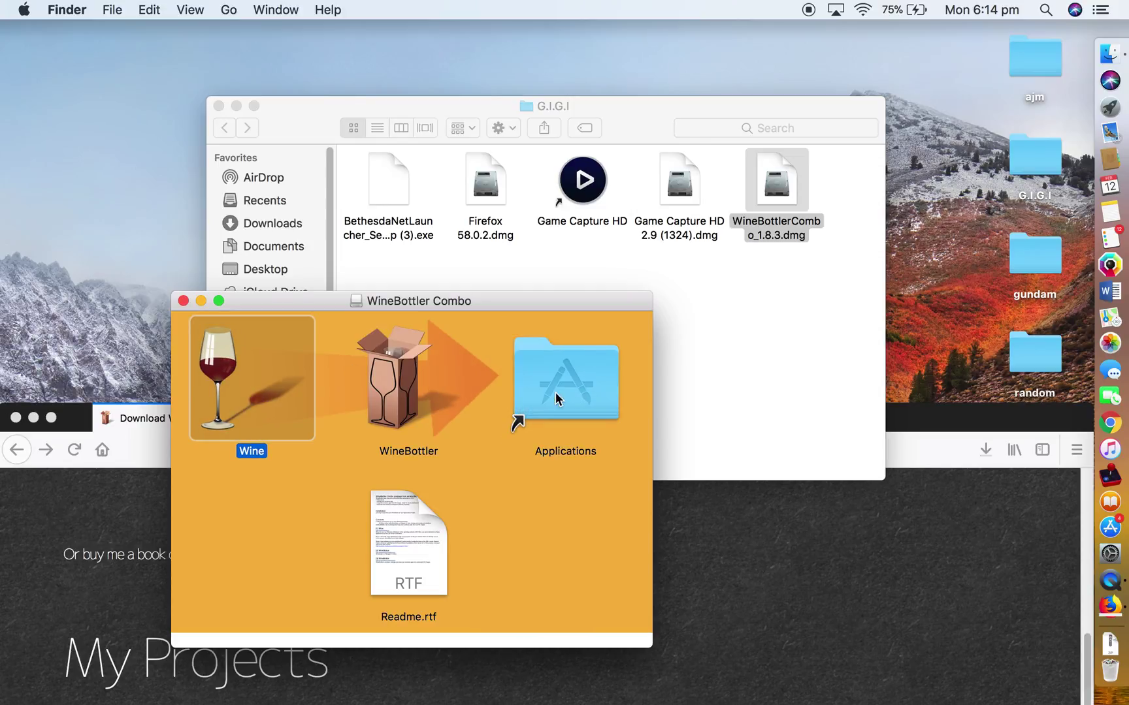
double_click(376, 535)
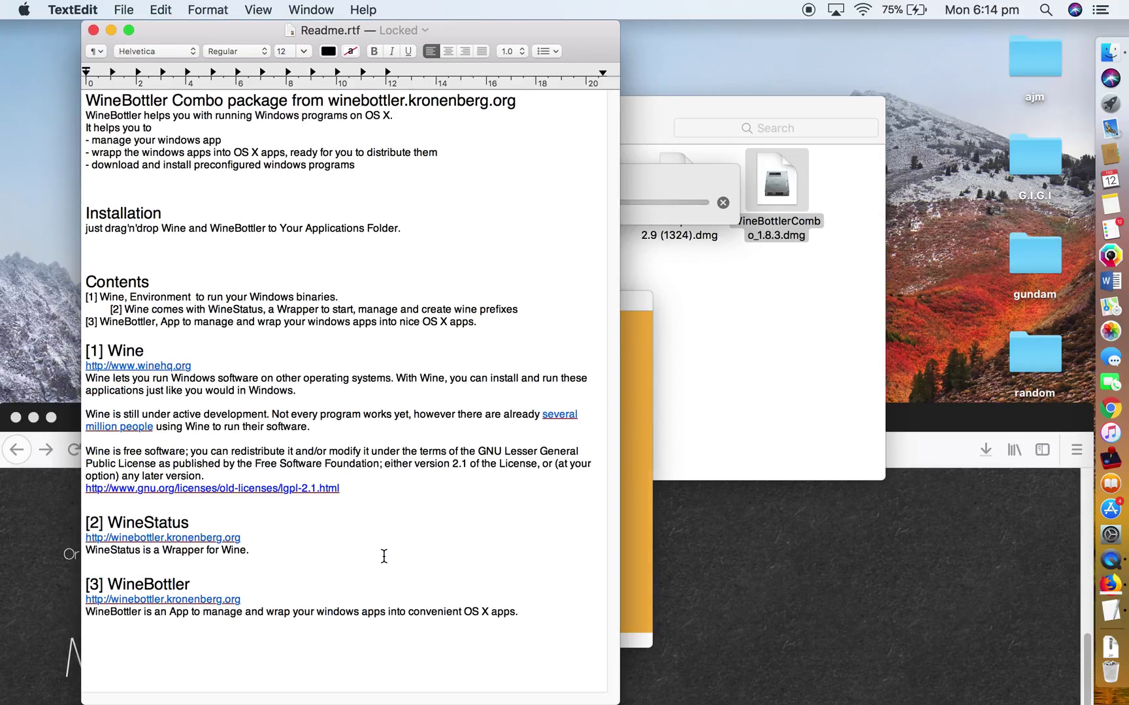
Close the Readme in TextEdit and the WineBottler Combo disk window while Wine copies
scroll(284, 339, down, 1)
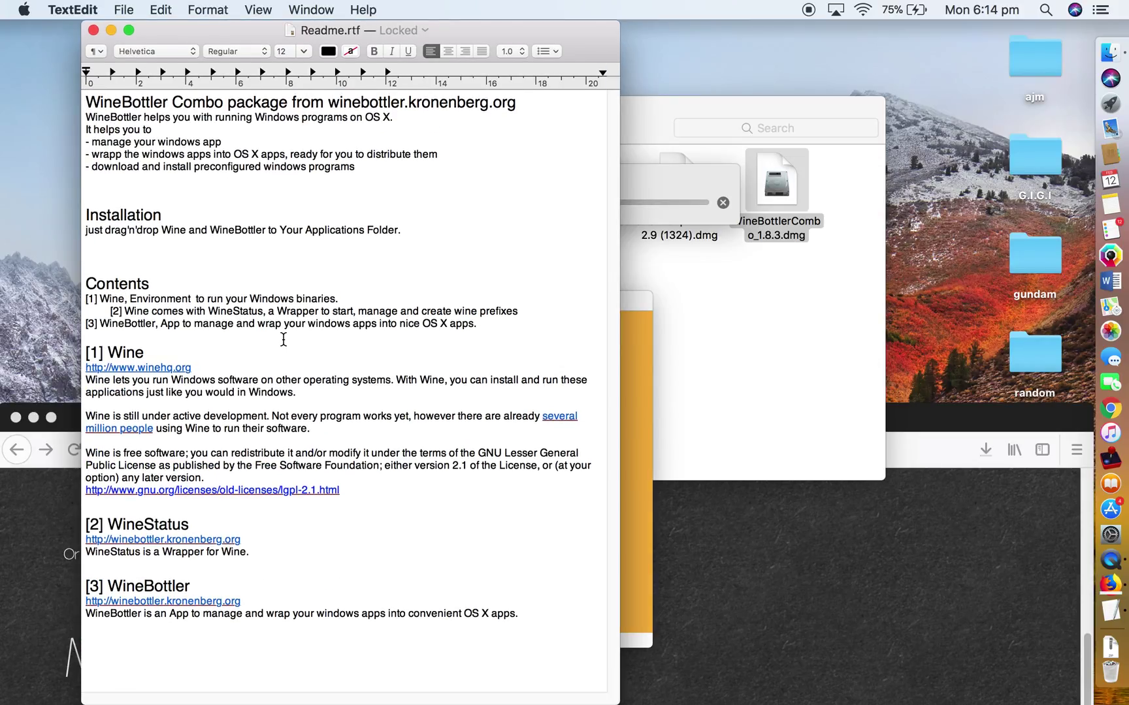
scroll(223, 267, up, 1)
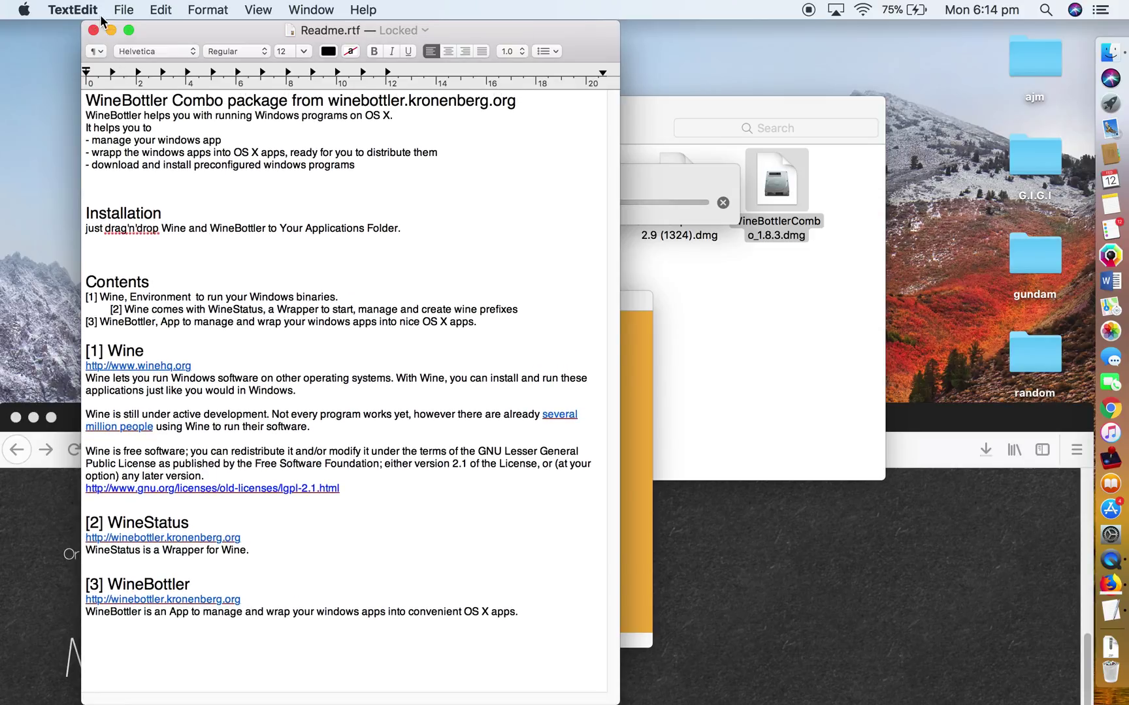
click(94, 31)
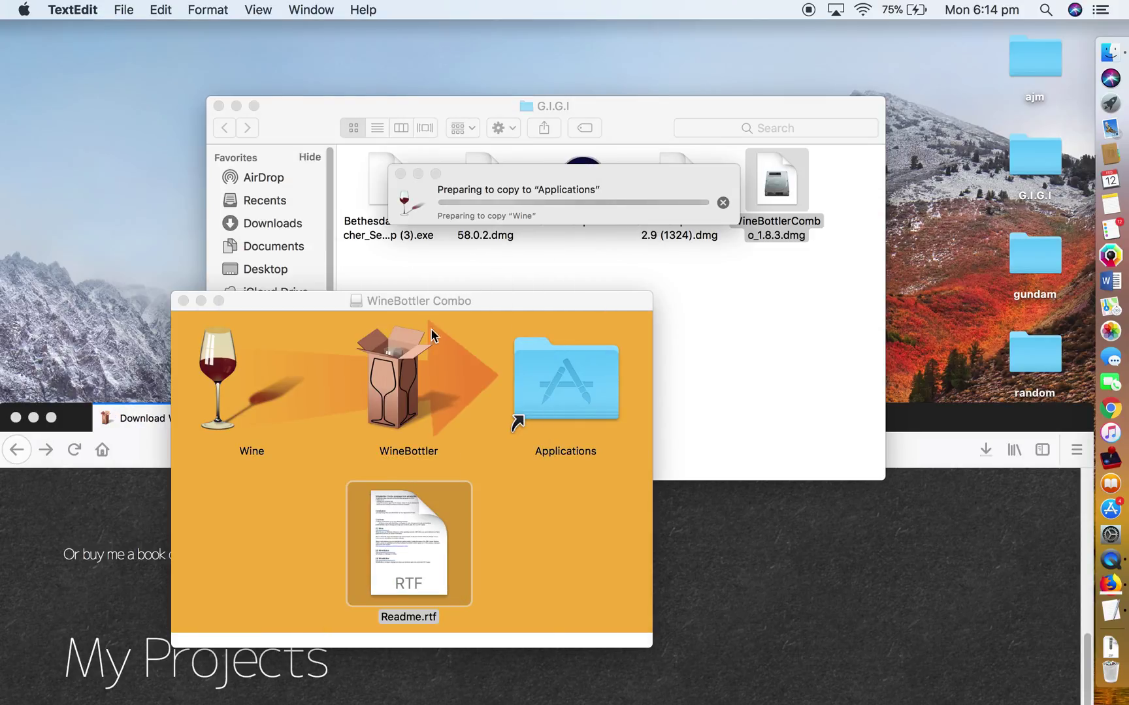
click(483, 319)
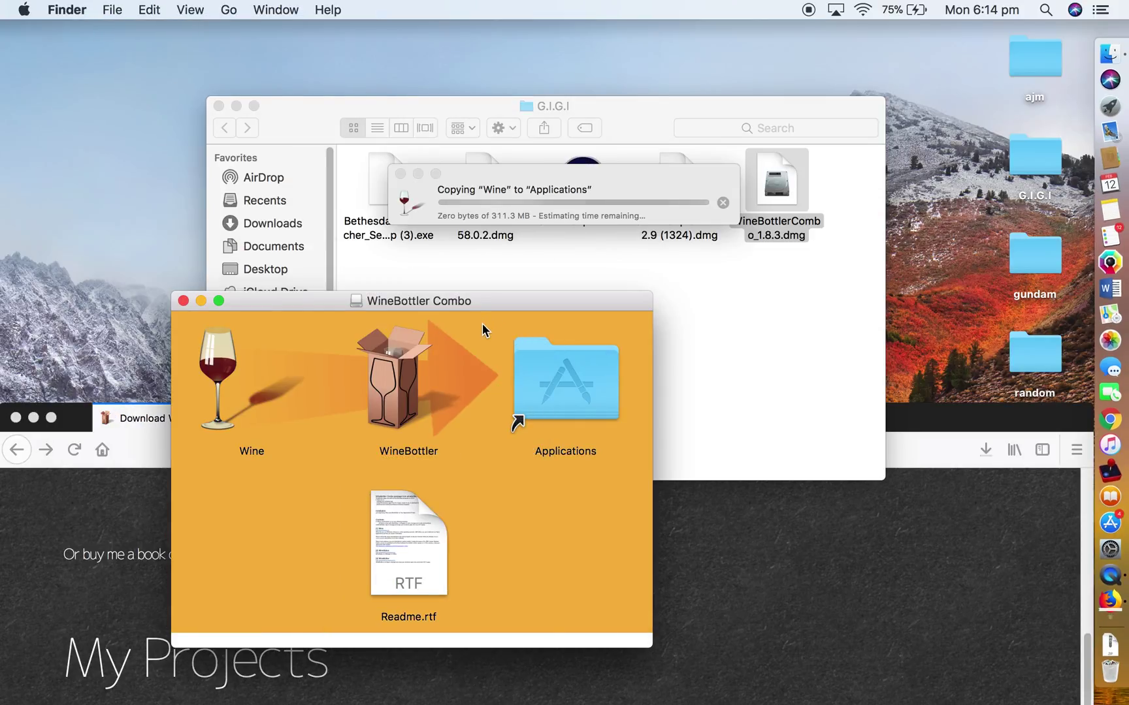
click(543, 188)
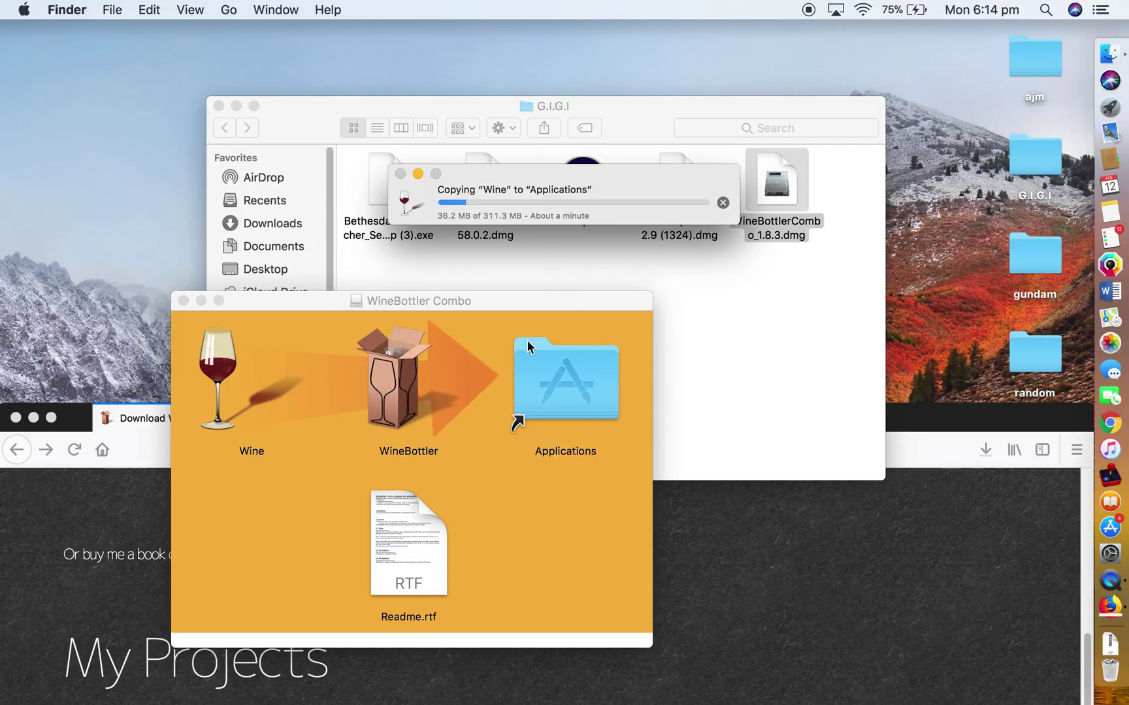
click(183, 301)
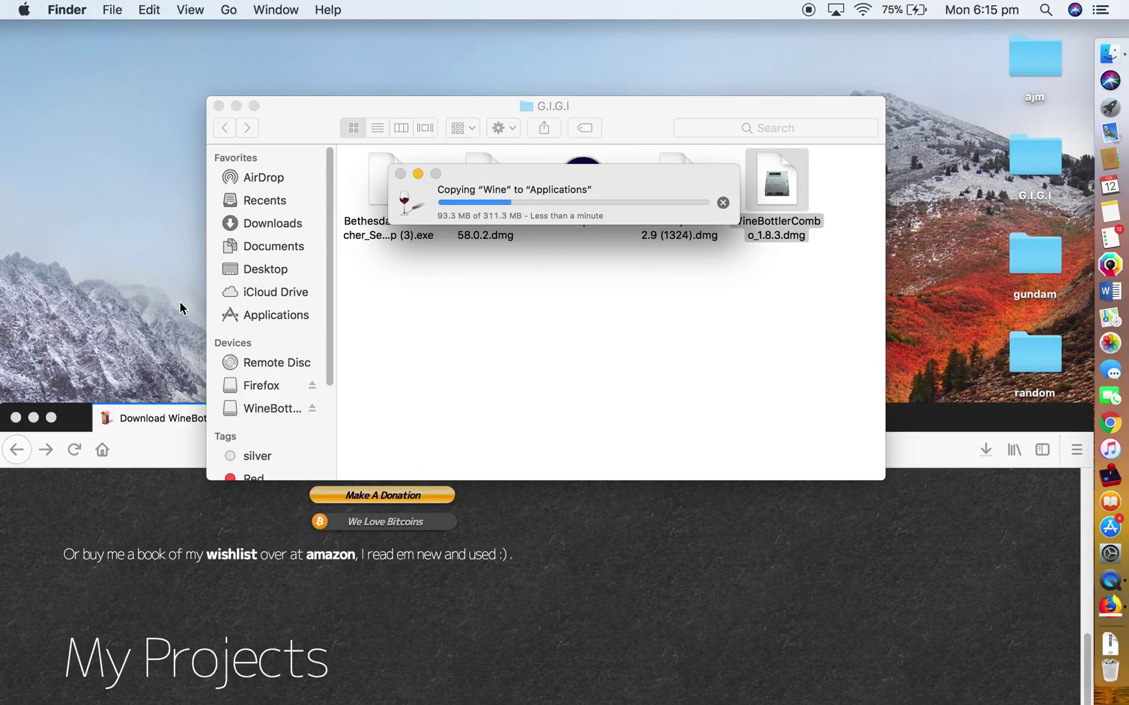
Reposition the Firefox window lower so the G.I.G.I Finder folder is uncovered
click(687, 502)
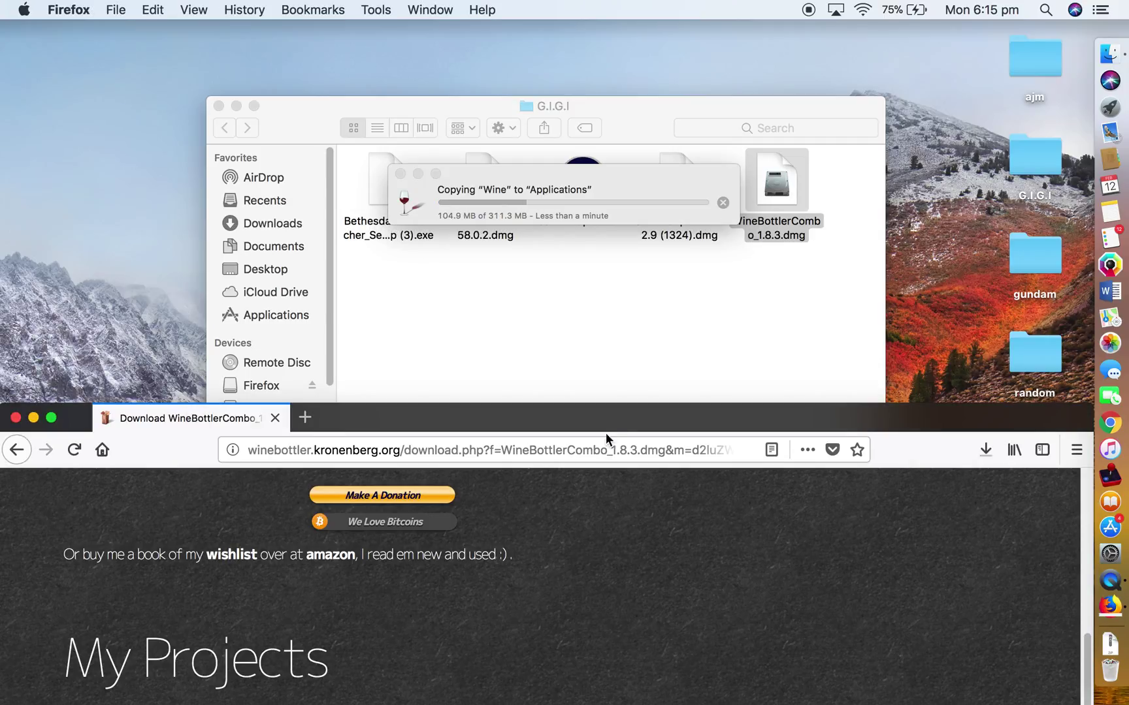
drag(597, 418, 595, 23)
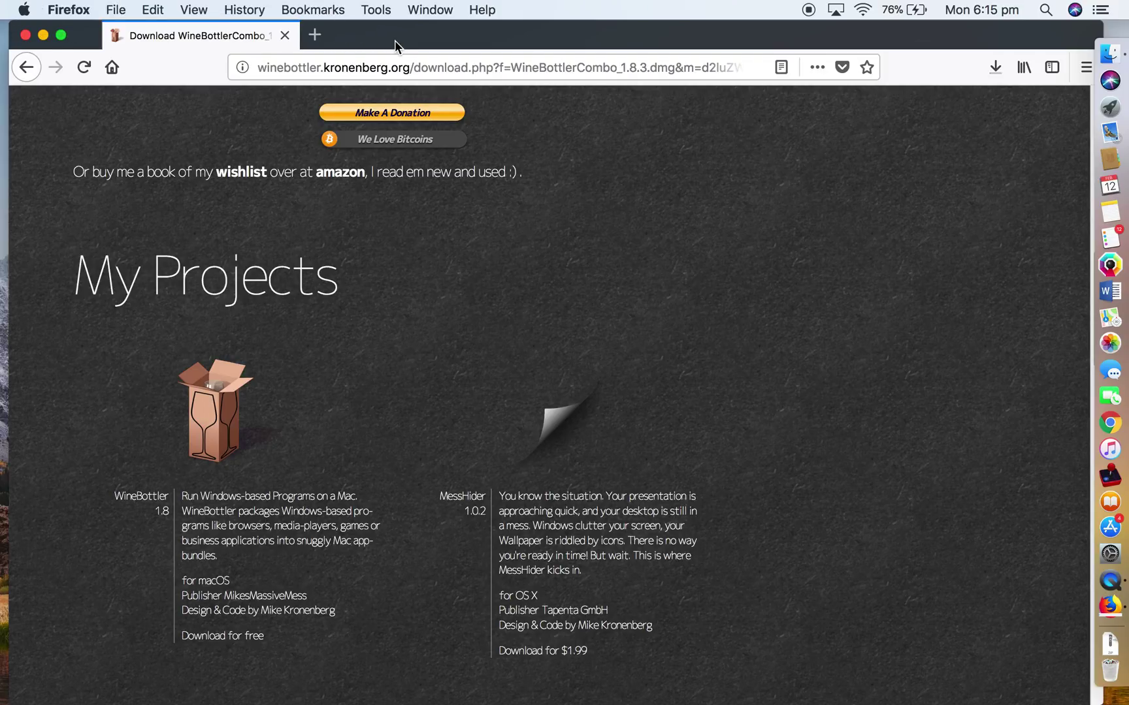
key(ctrl+Right)
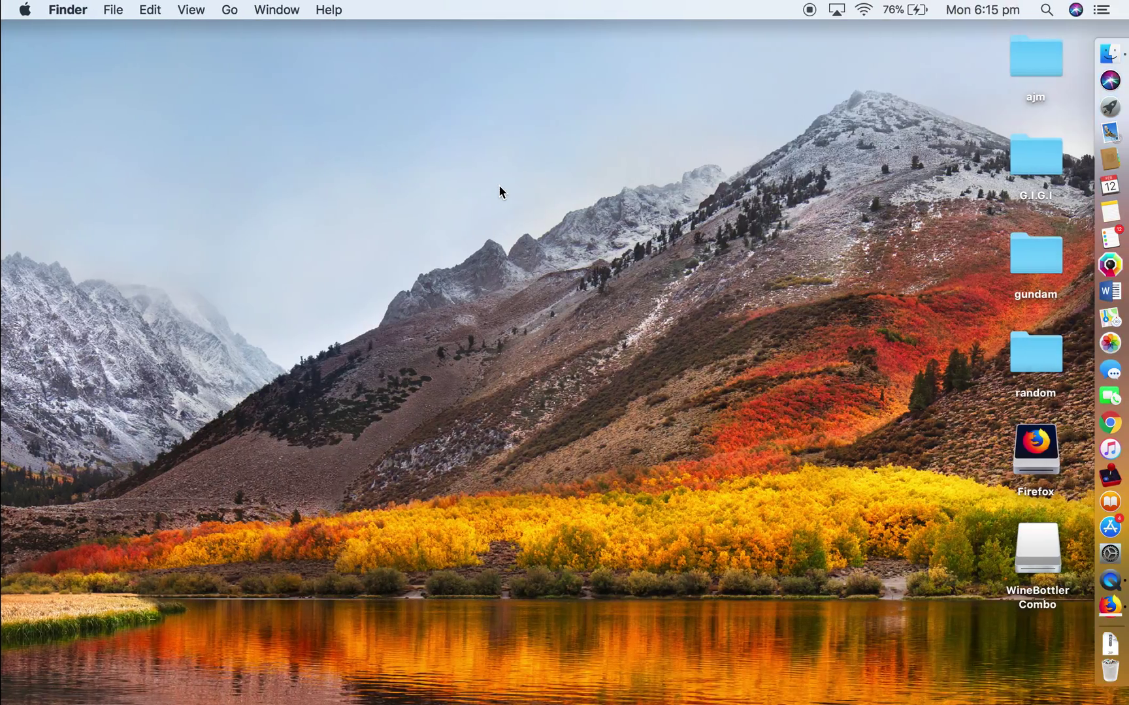
key(ctrl+Left)
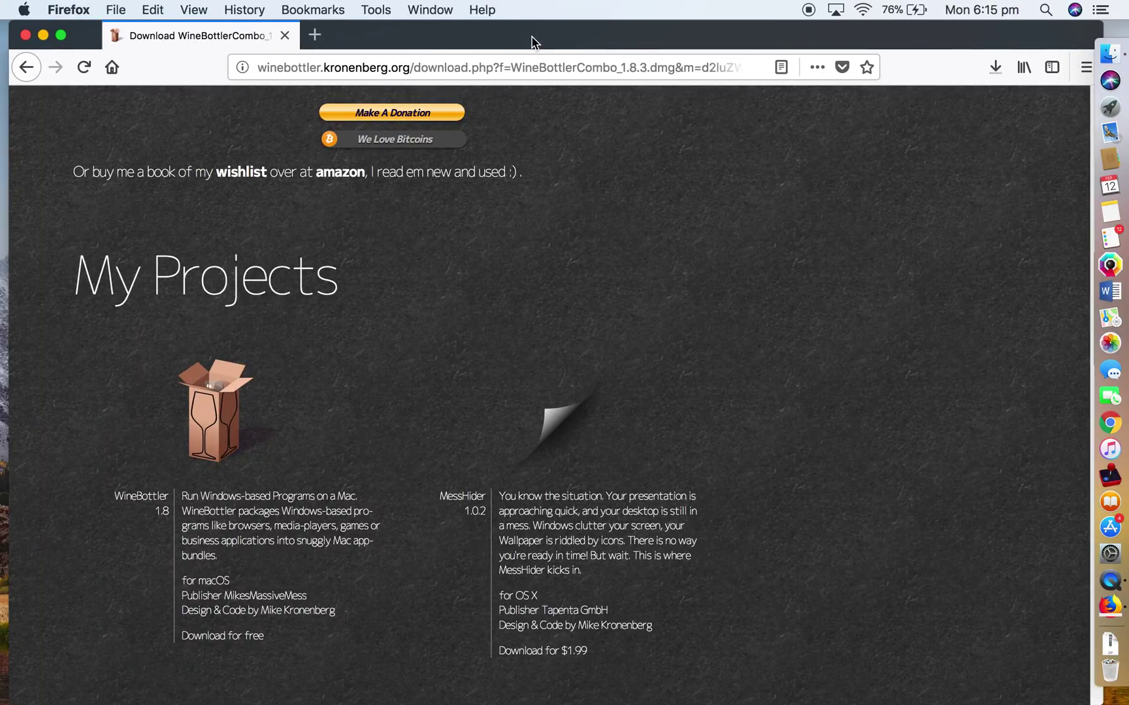
drag(512, 61, 528, 439)
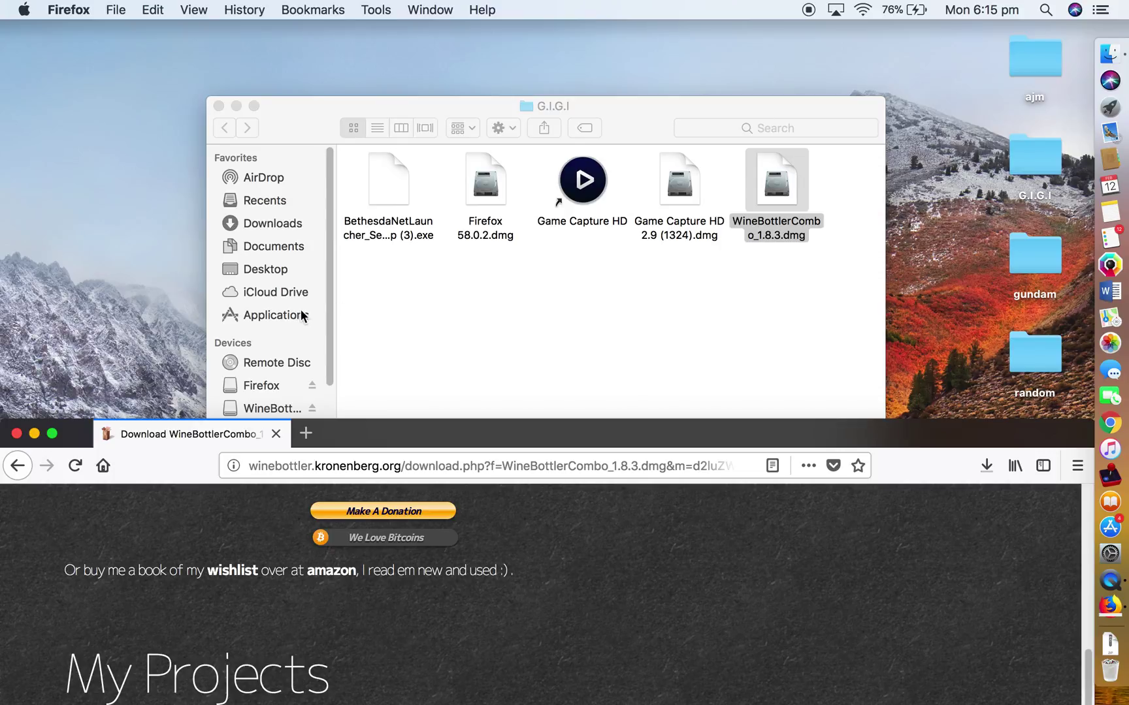
Launch Wine by searching 'wine' in Spotlight, starting macOS's verification of it
click(511, 320)
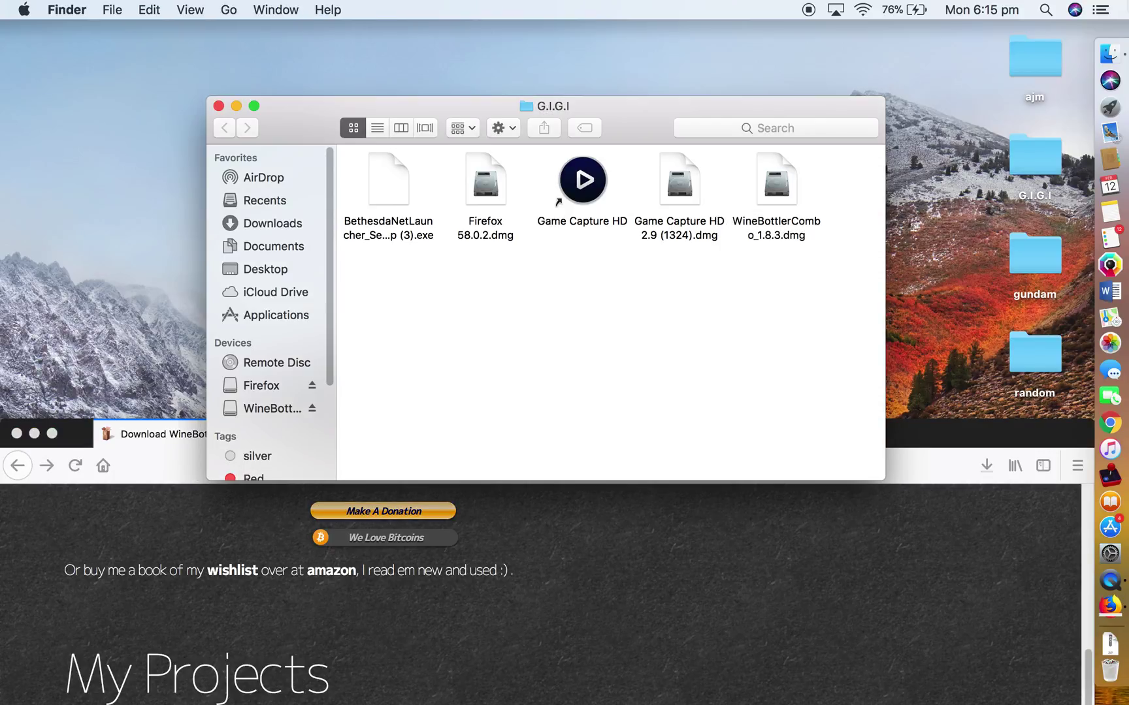
click(1044, 8)
text(wine)
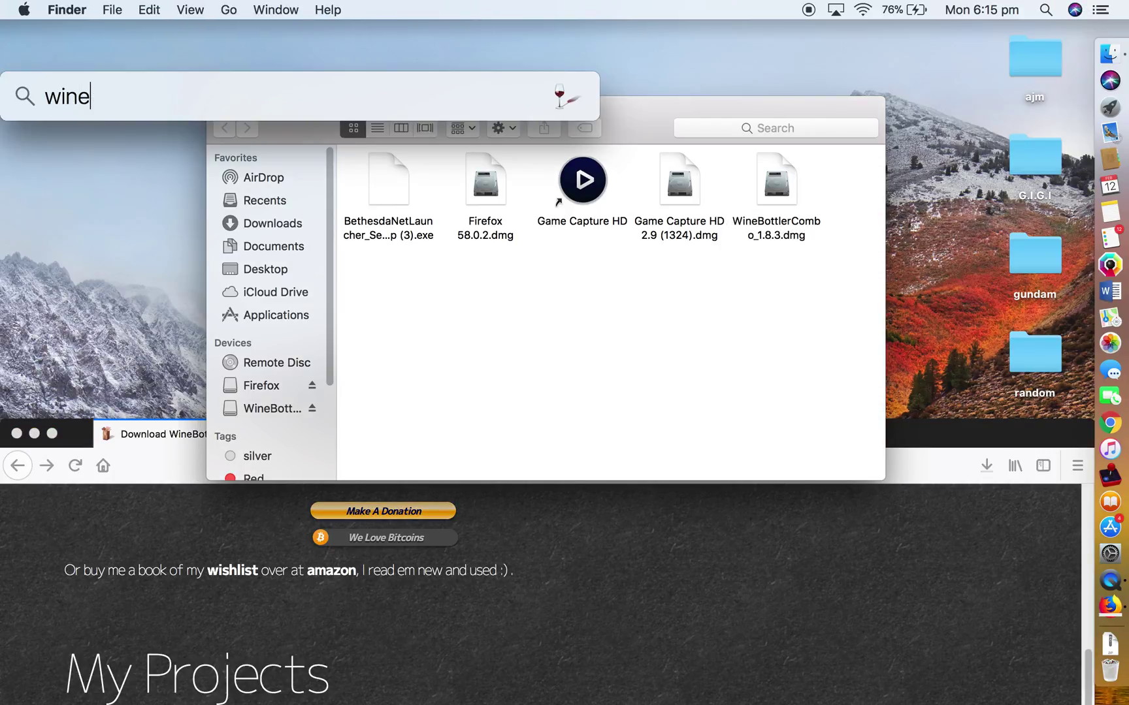
key(Escape)
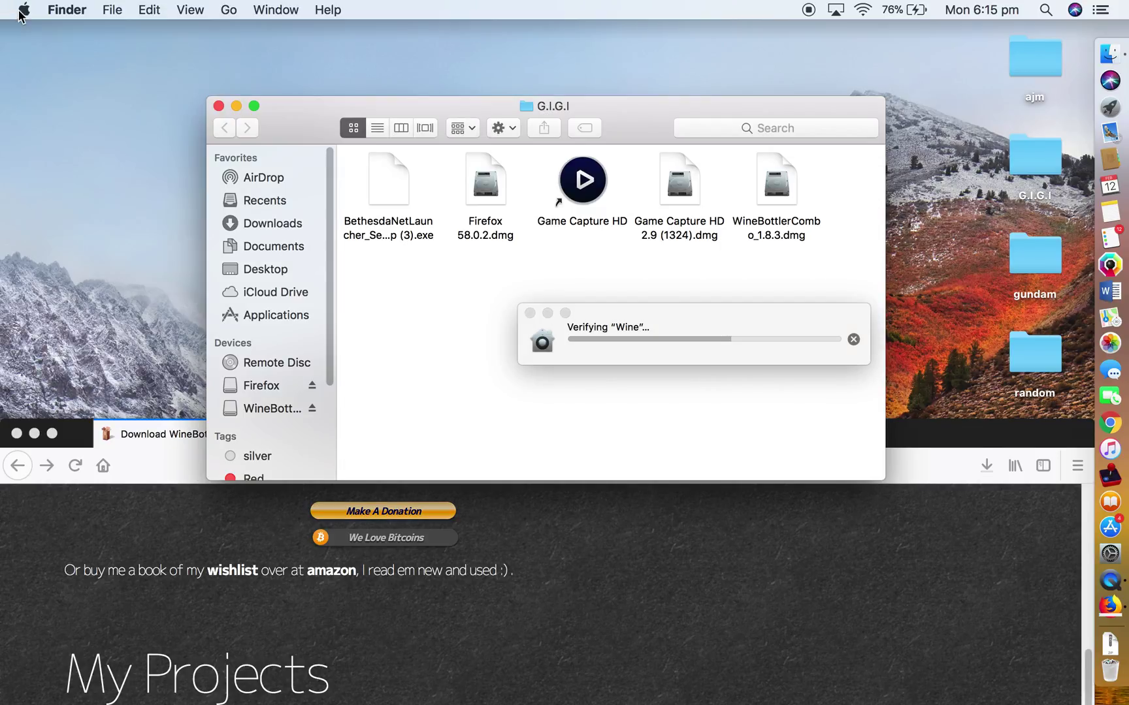
click(25, 12)
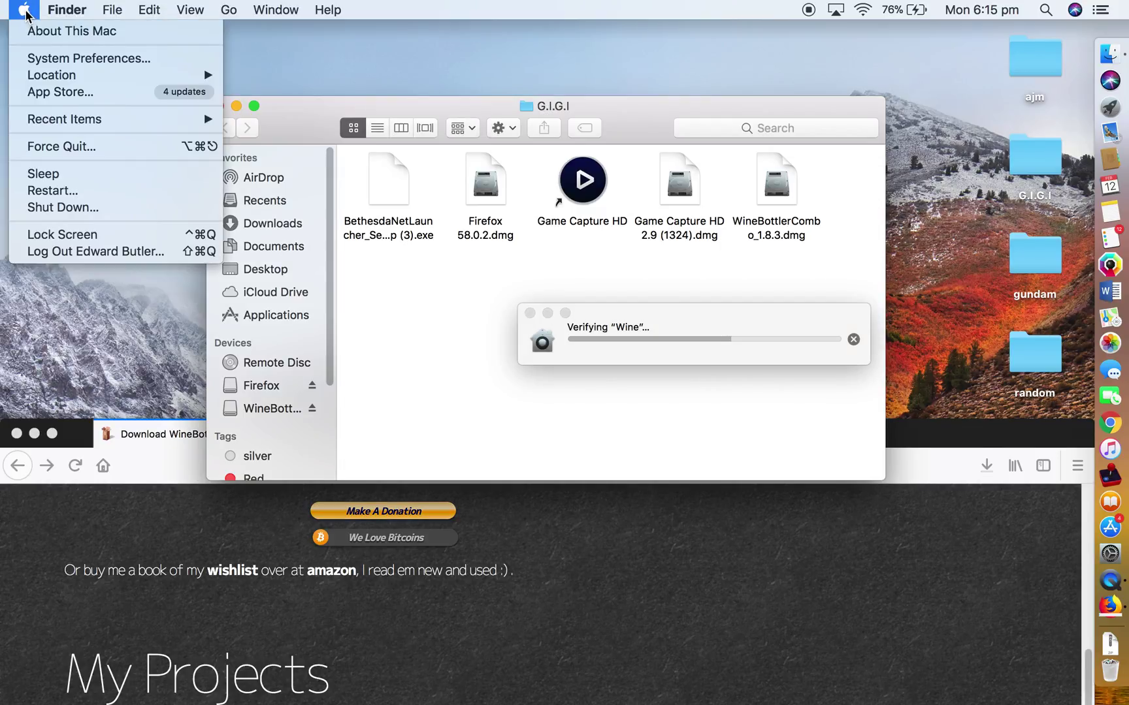
In Security & Privacy > General, choose Open Anyway for Wine and confirm Open
click(62, 58)
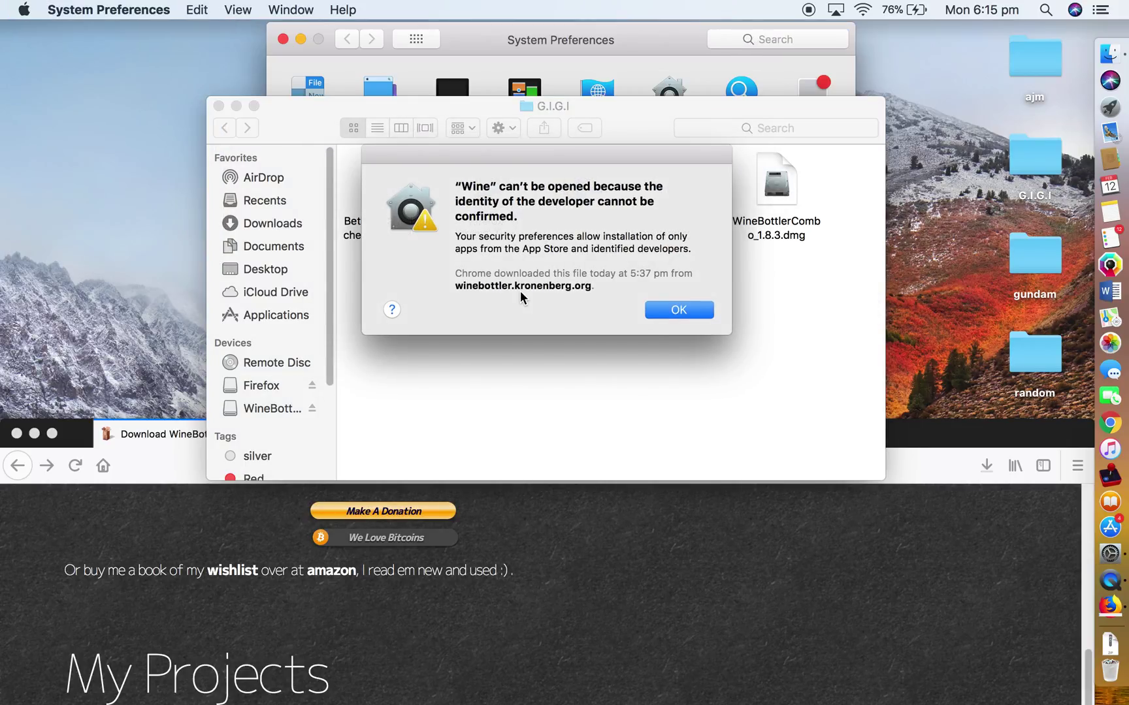
click(669, 314)
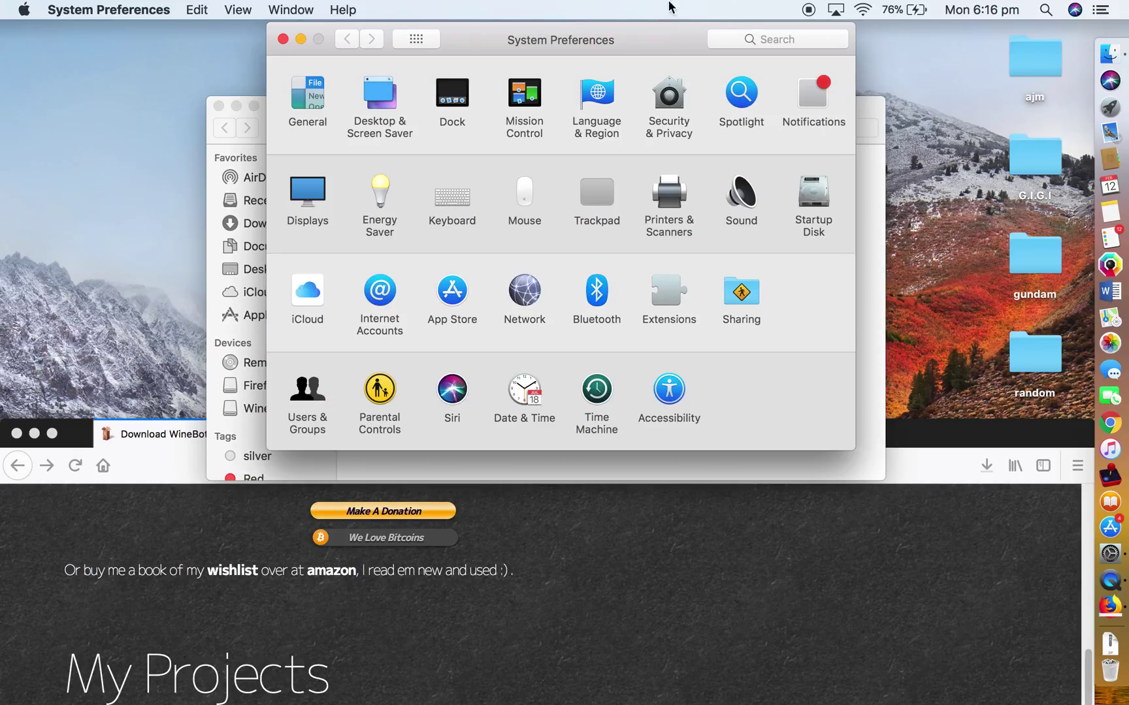
click(671, 100)
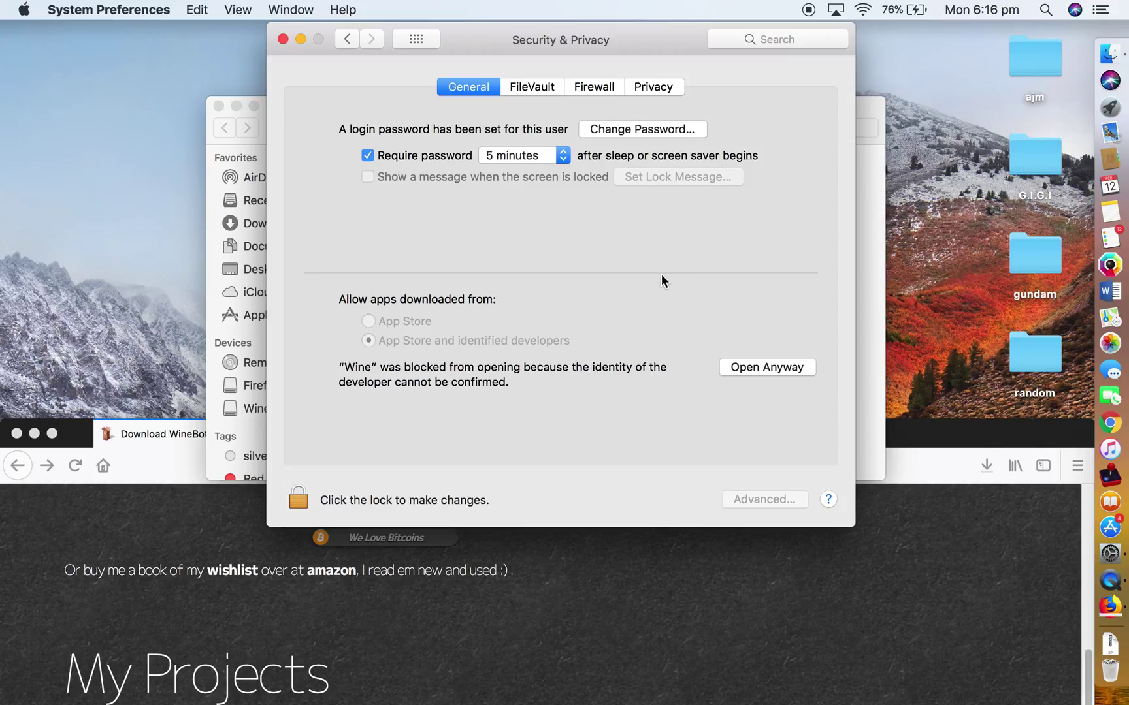
click(750, 368)
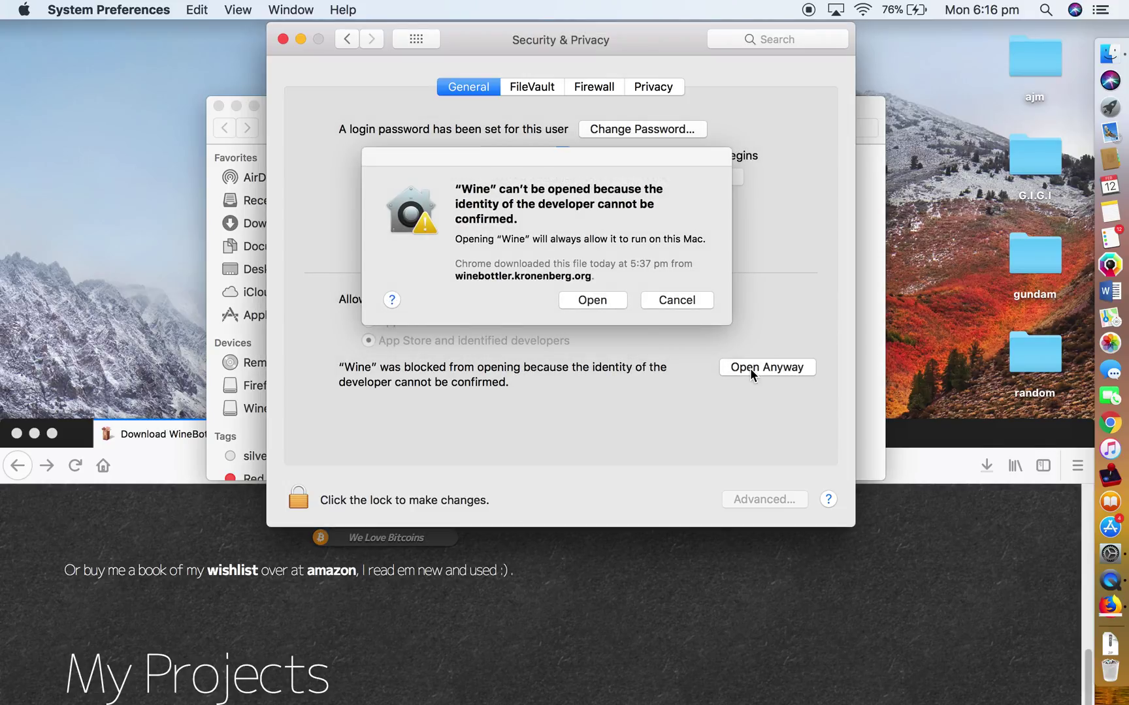
click(607, 303)
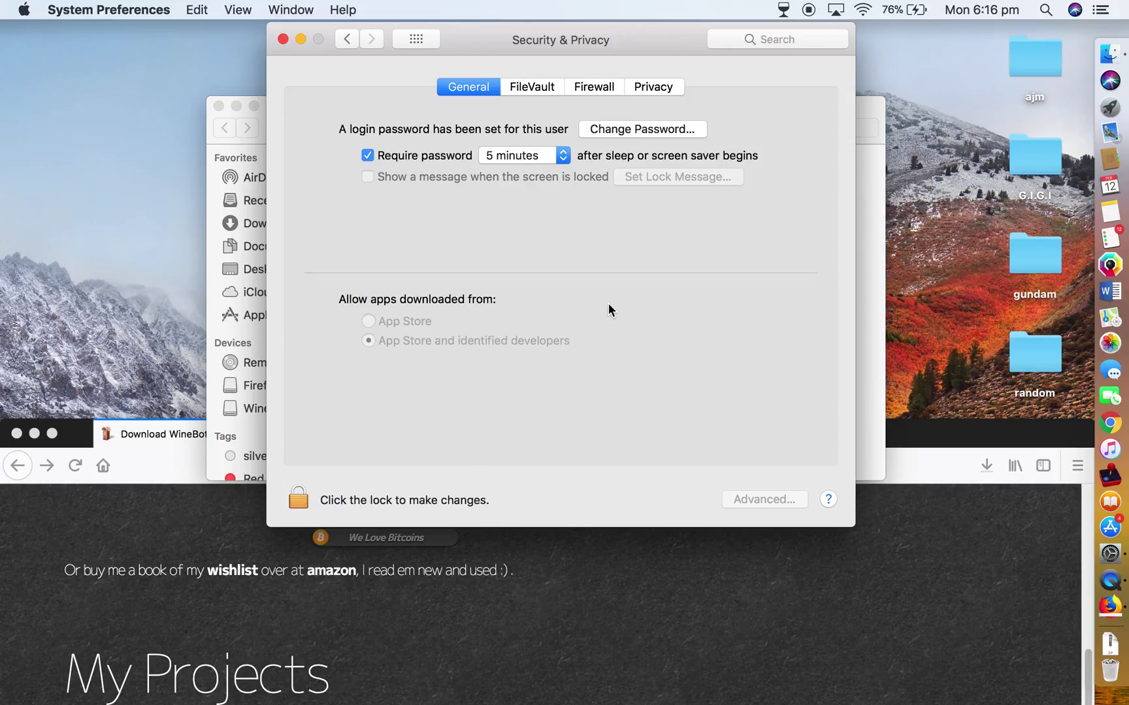
Close Wine's Winetricks, Change Prefix and General Preferences windows
click(863, 234)
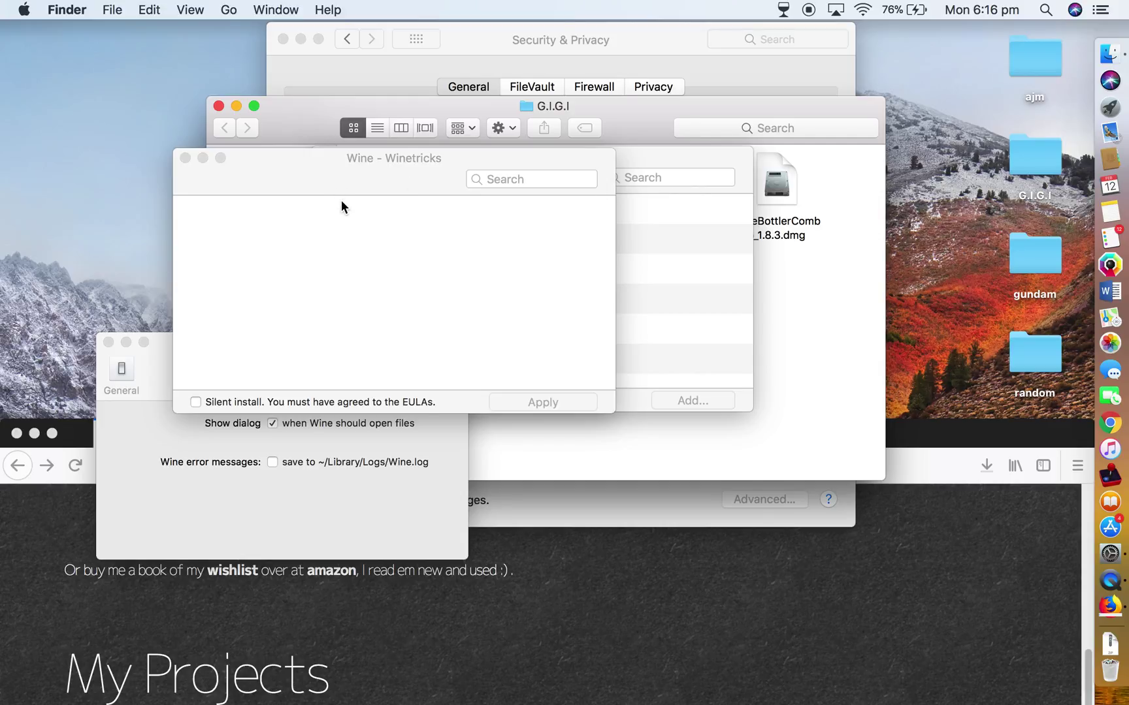
click(448, 351)
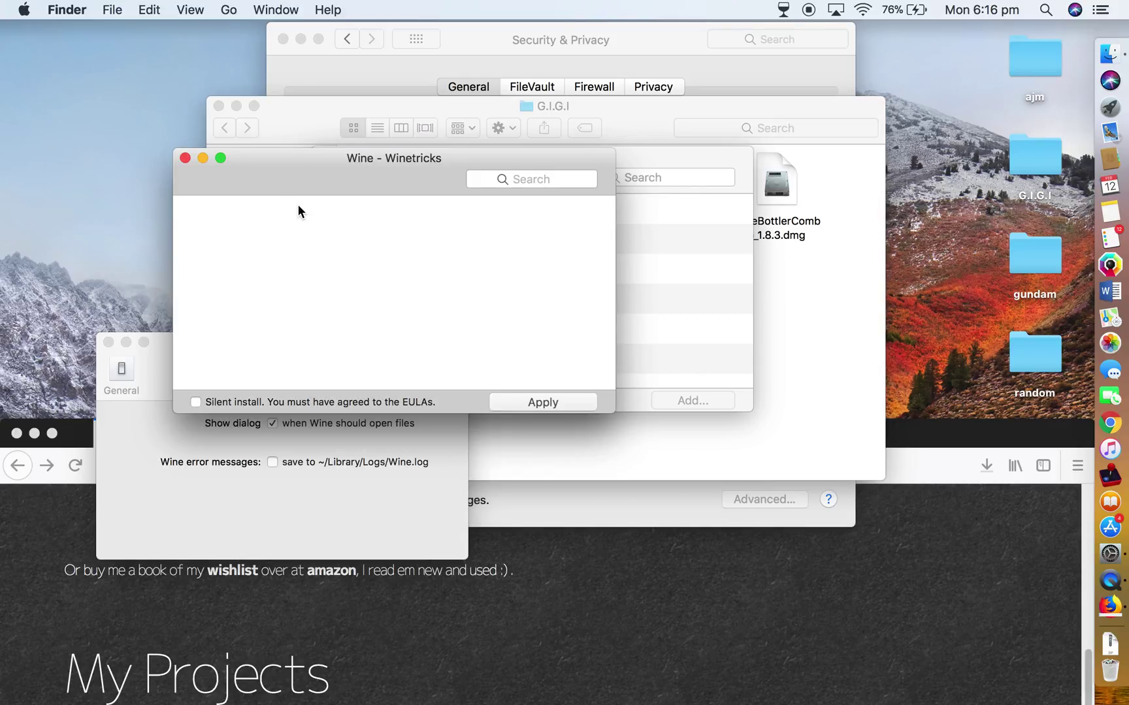
click(185, 158)
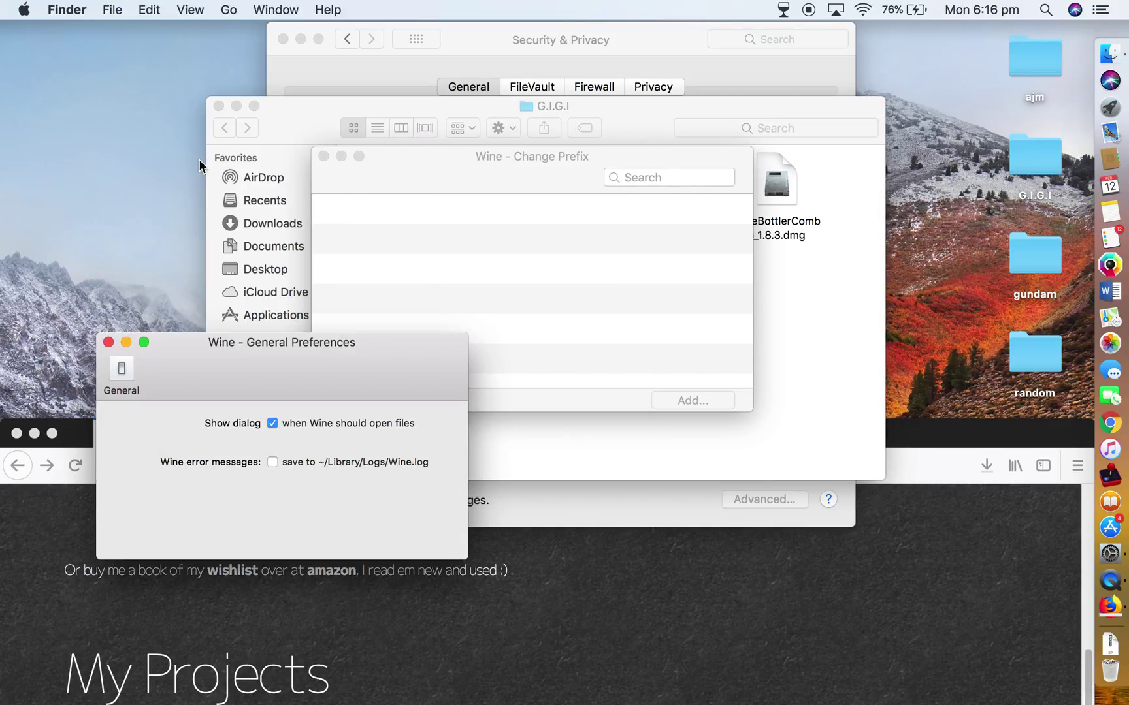
click(324, 156)
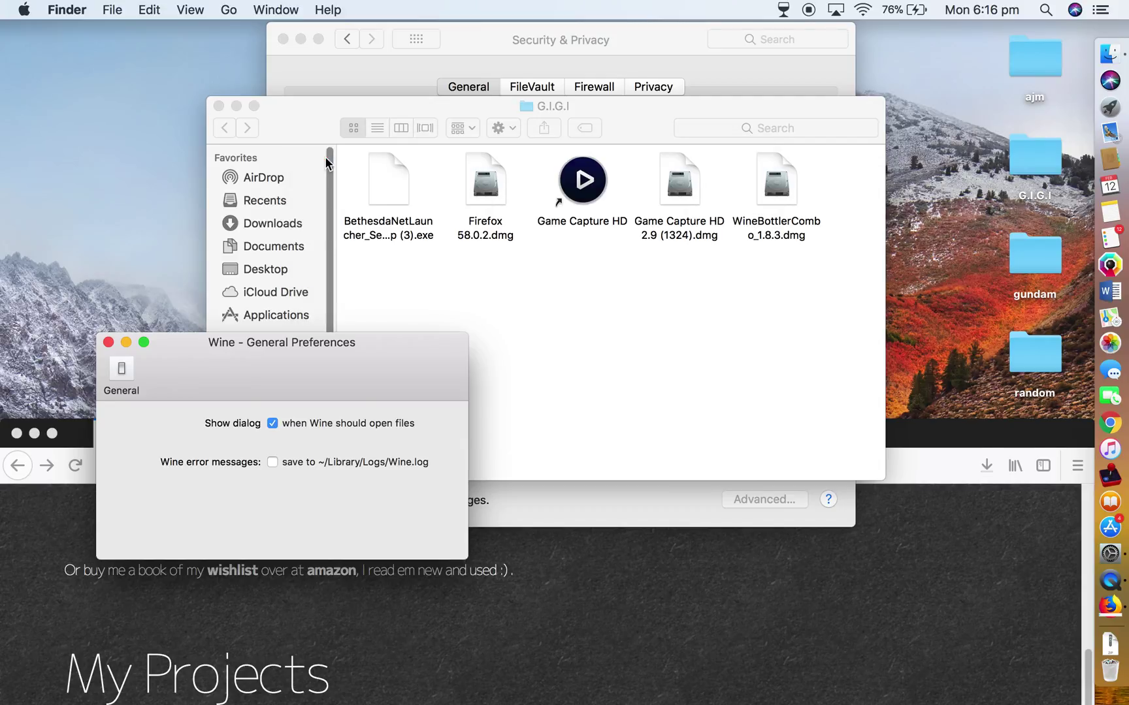
click(108, 343)
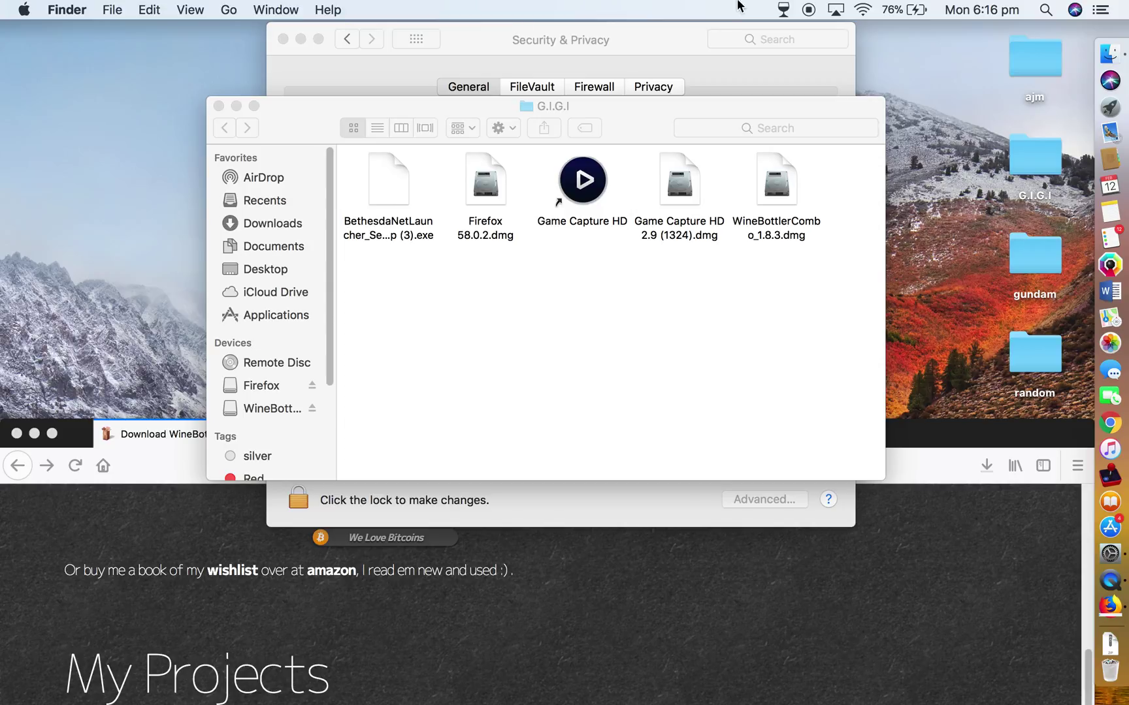
click(785, 9)
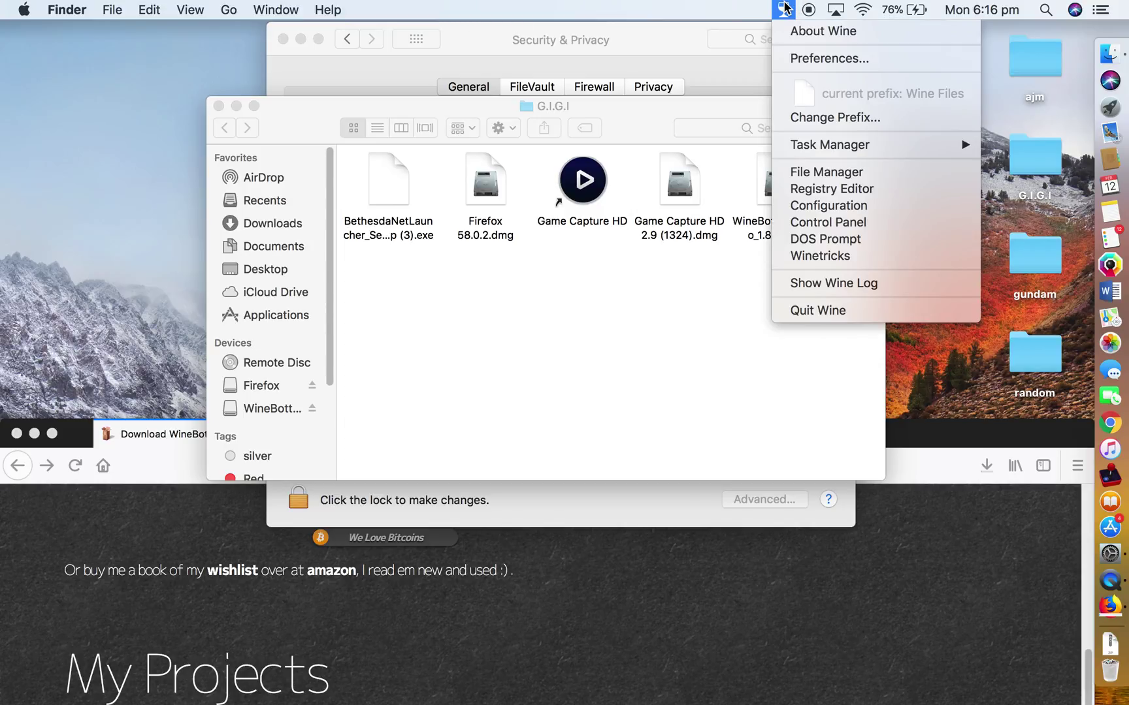
click(715, 13)
Close the G.I.G.I folder and Security & Privacy, leaving Firefox in front
click(278, 105)
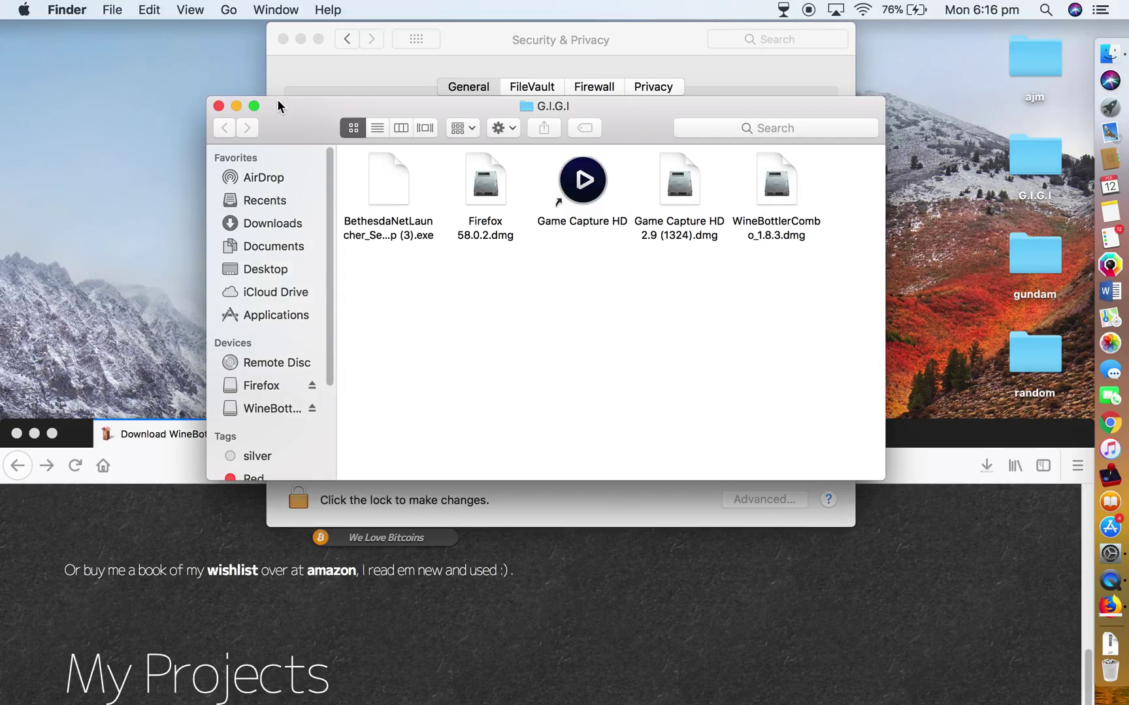
click(219, 106)
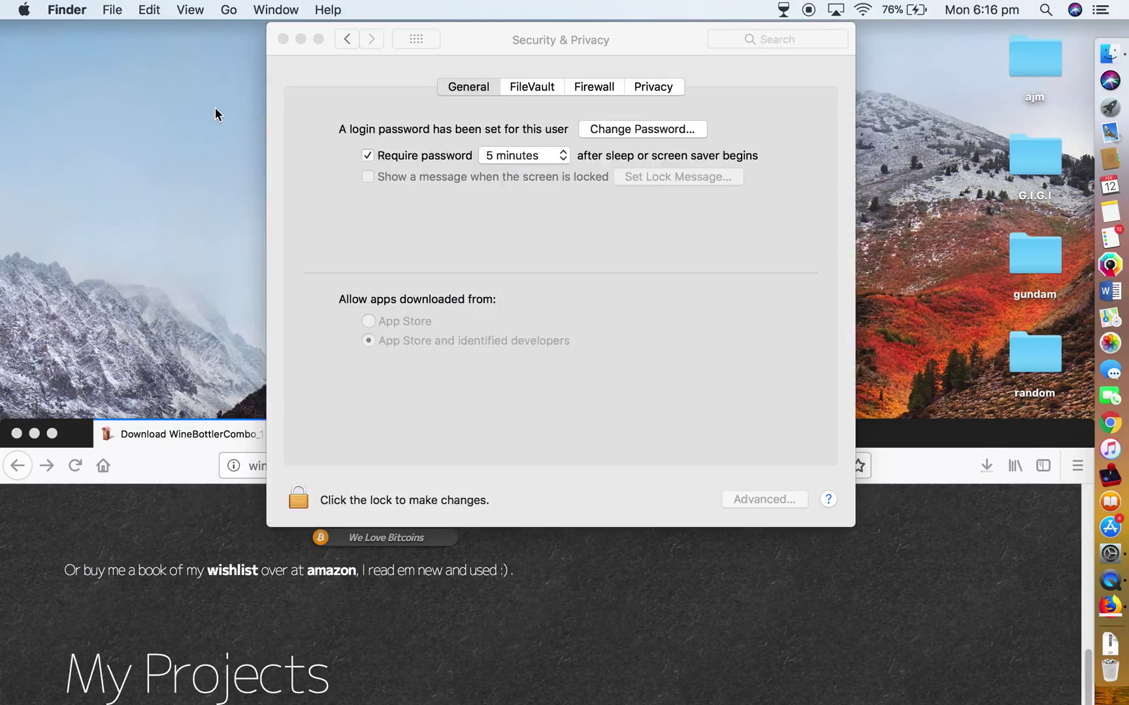
click(283, 38)
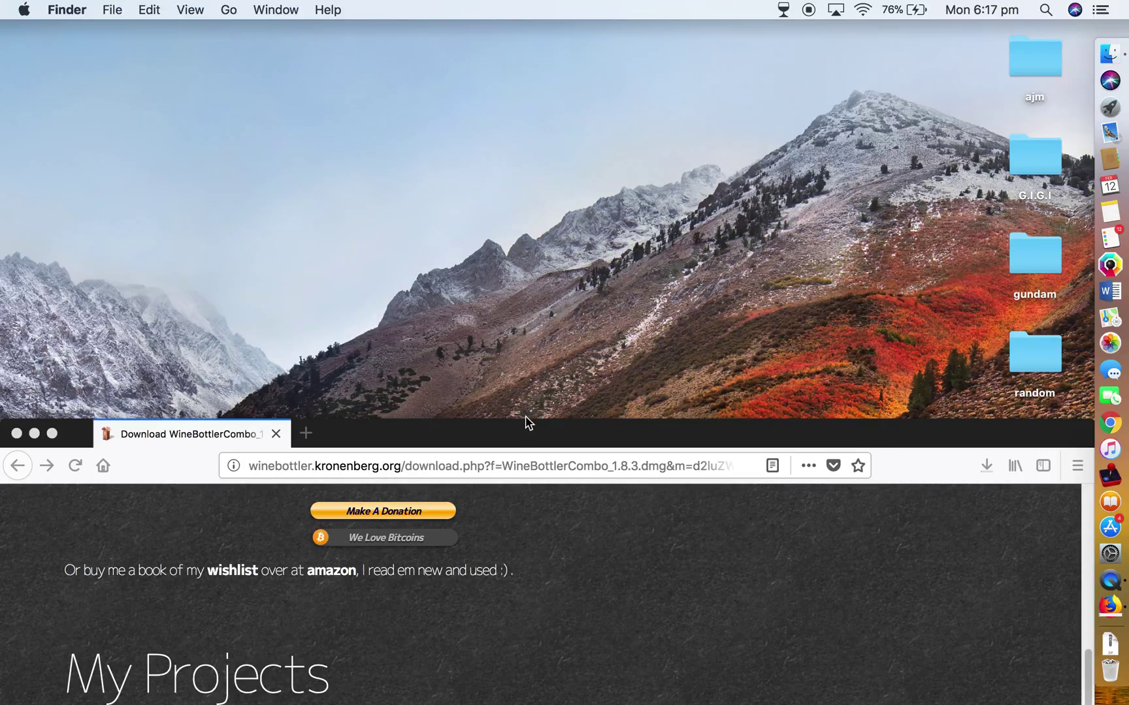
click(526, 423)
Check the arma3 zip download's options in Firefox's Downloads panel
drag(620, 3, 623, 28)
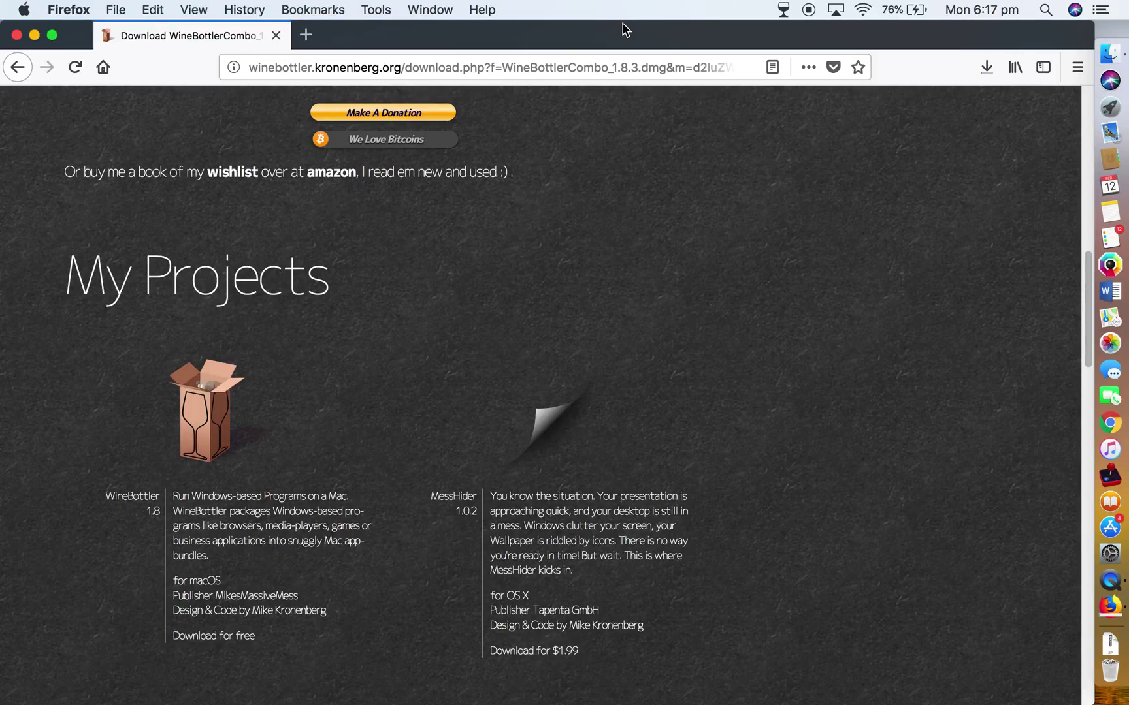
click(988, 66)
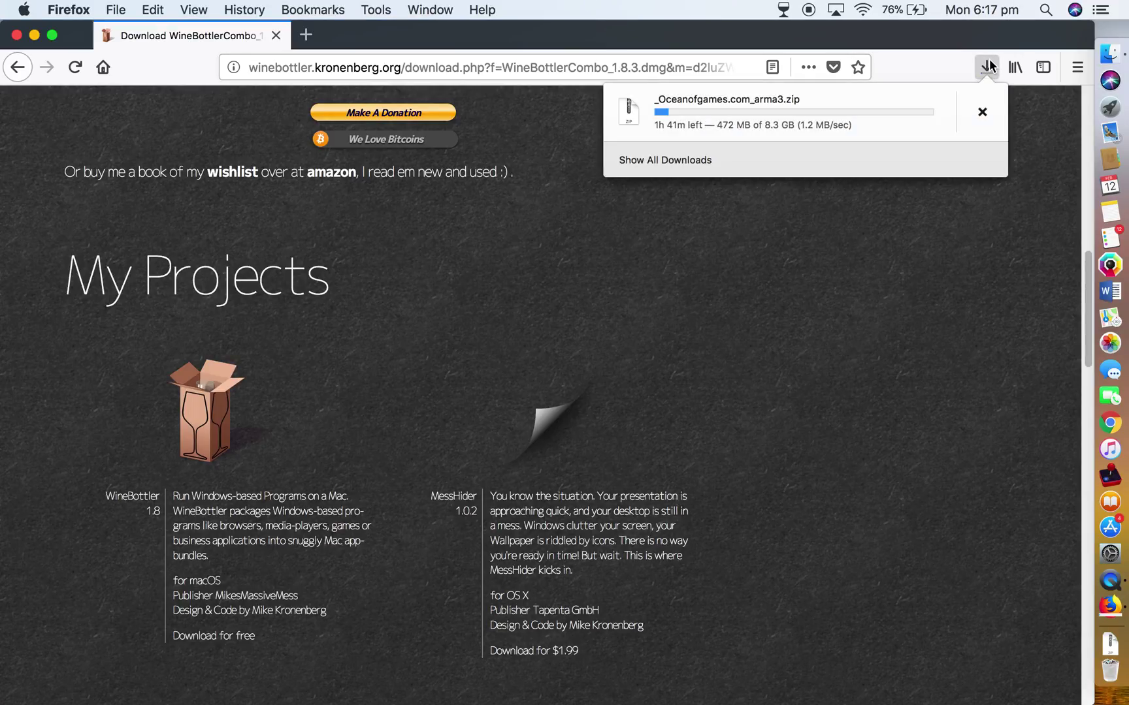
right_click(800, 121)
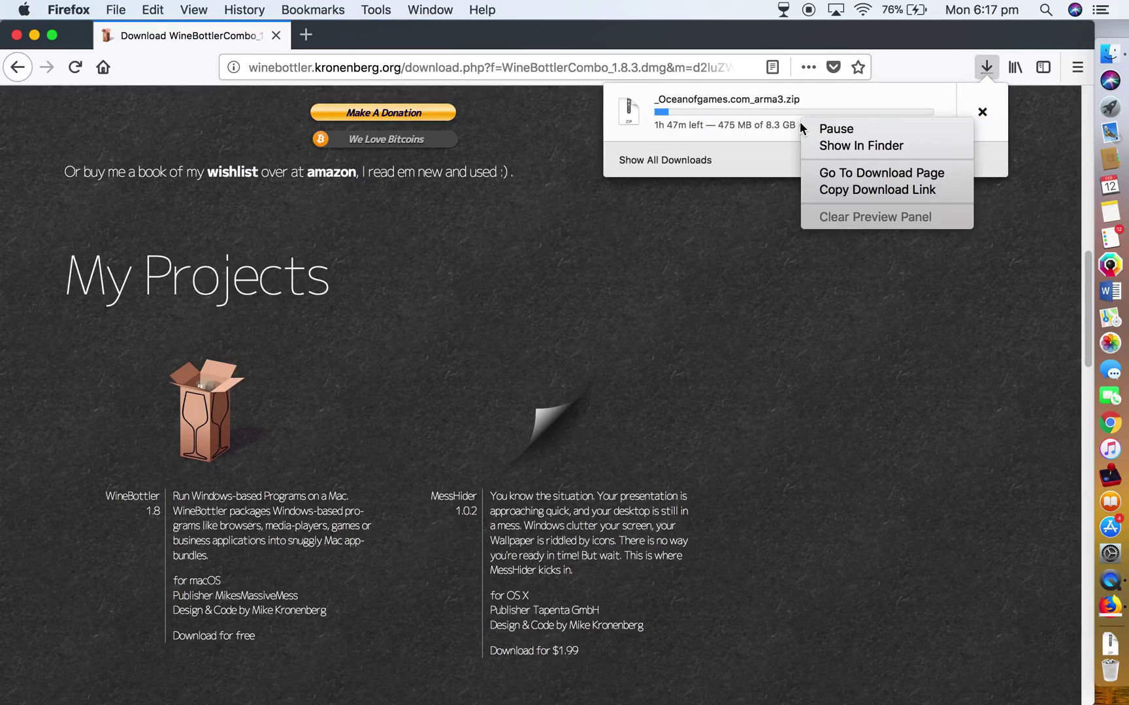
click(843, 46)
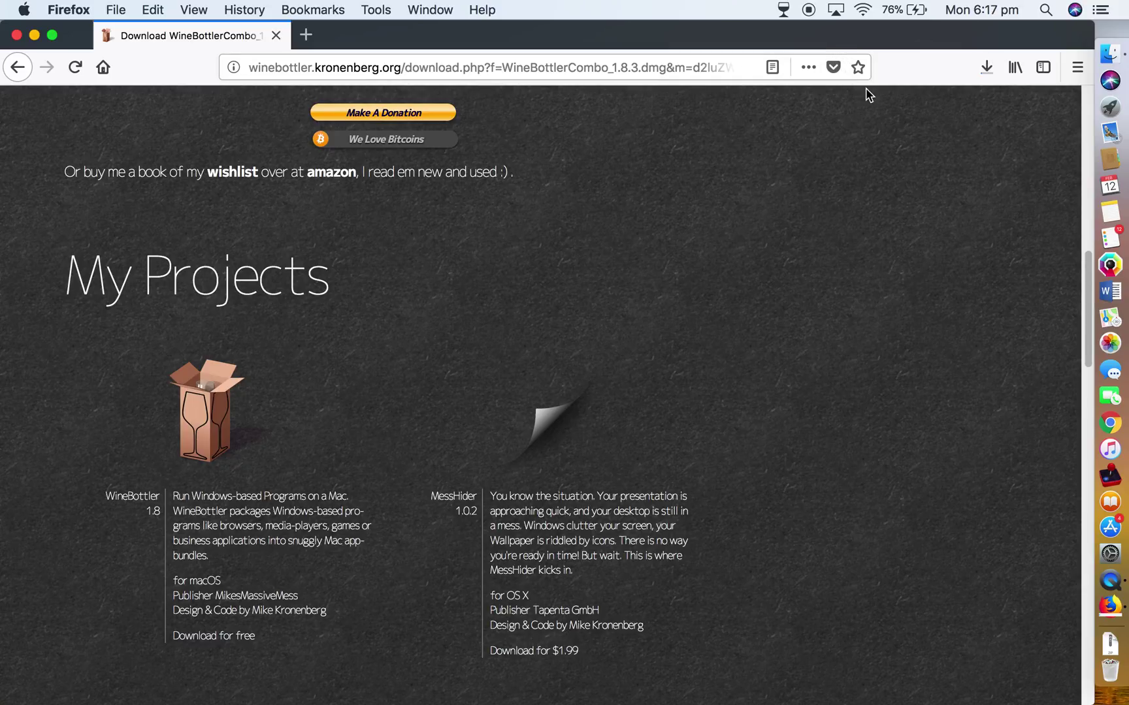
Move Firefox down and open the G.I.G.I folder from the desktop
drag(872, 45, 848, 323)
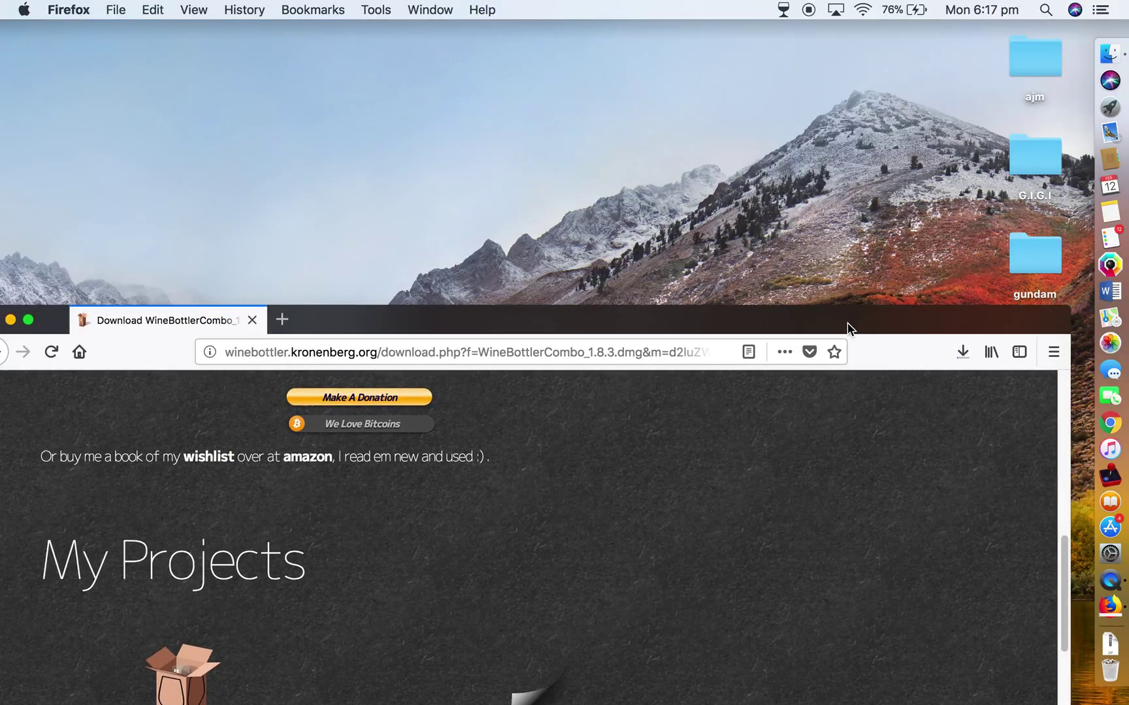
click(1018, 147)
double_click(1021, 147)
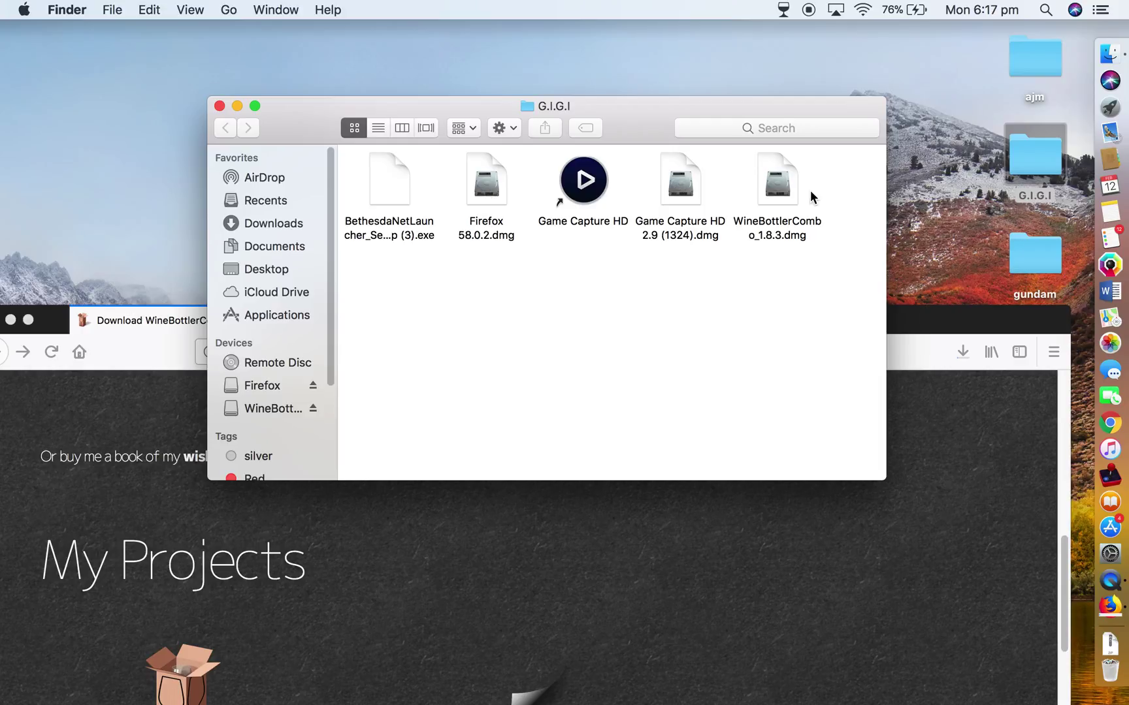
right_click(690, 186)
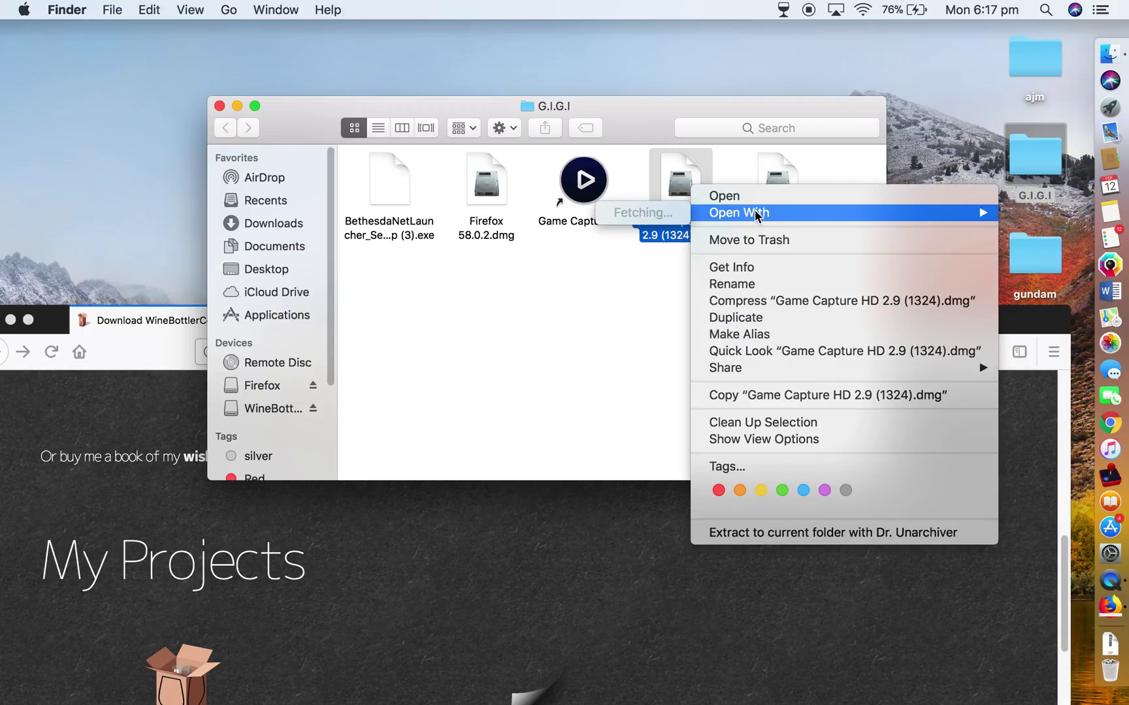
mouse_move(729, 215)
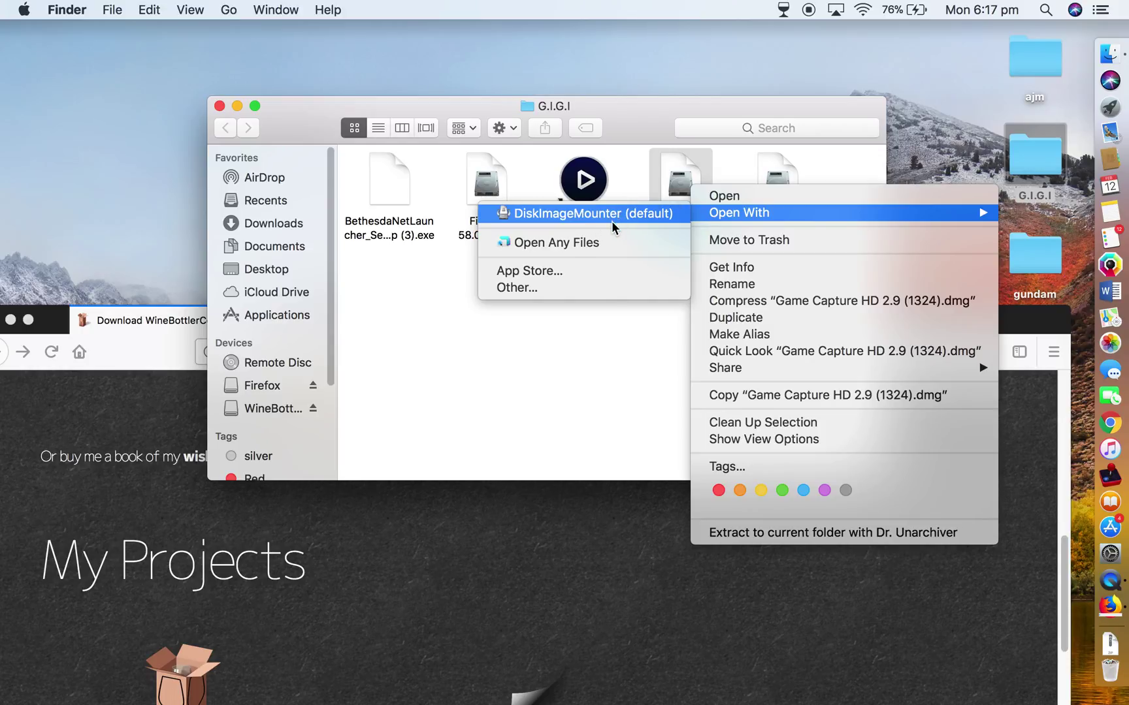
click(529, 287)
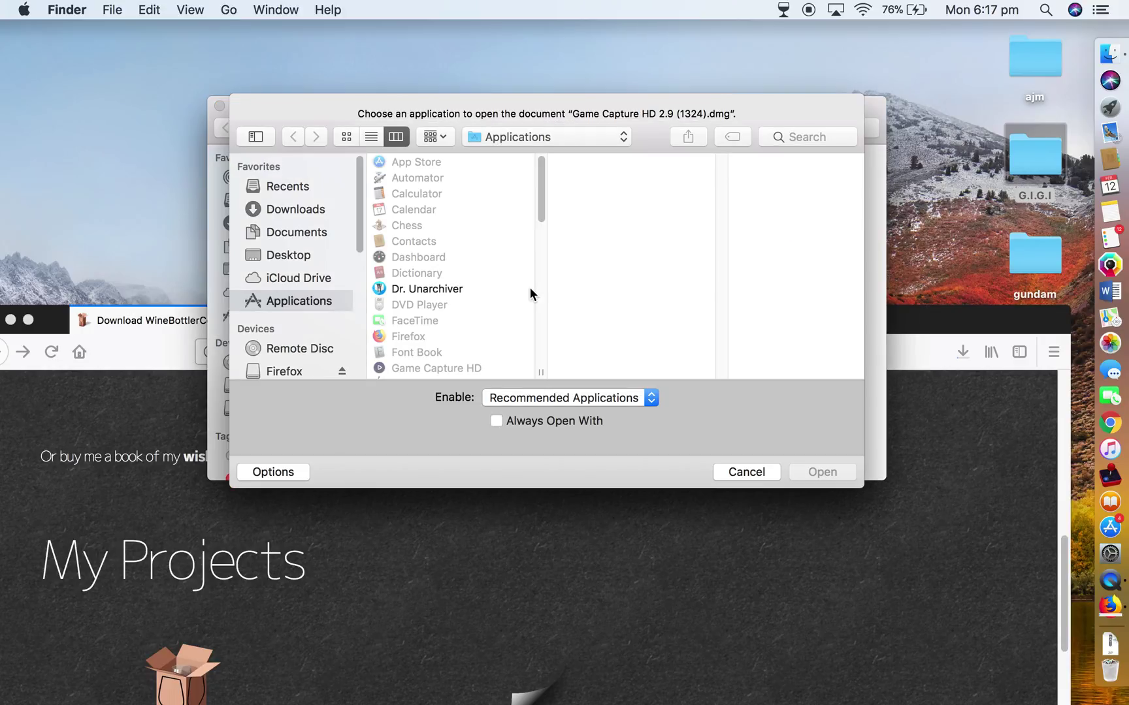
scroll(530, 293, down, 15)
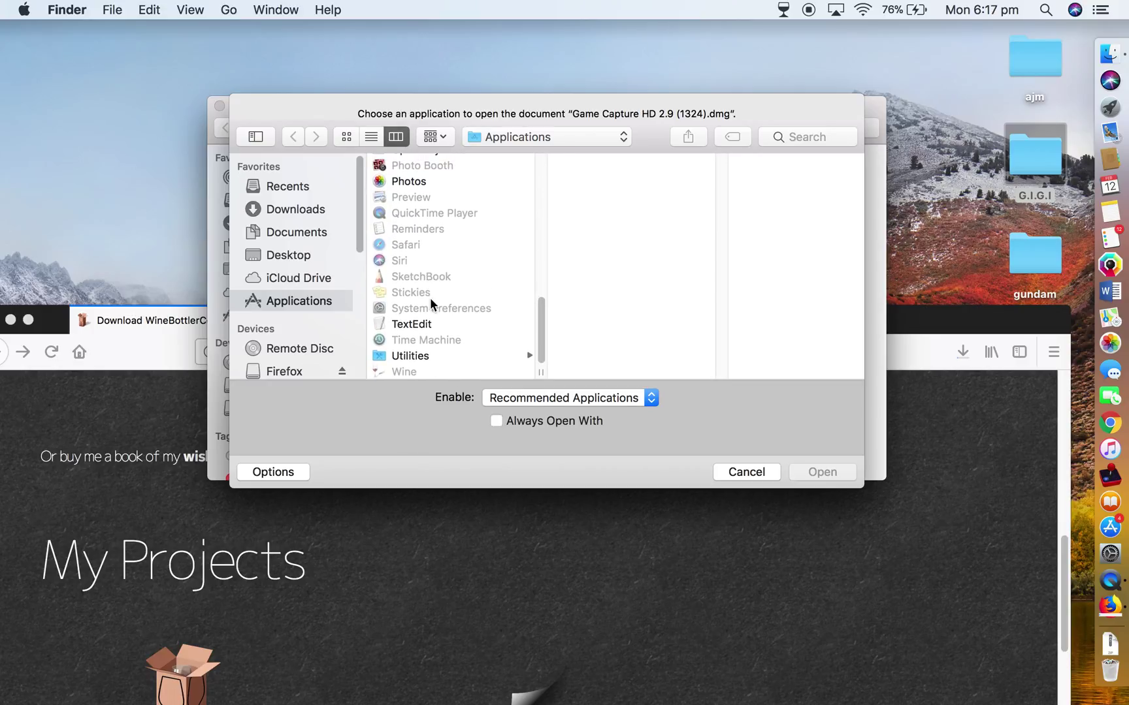
click(605, 399)
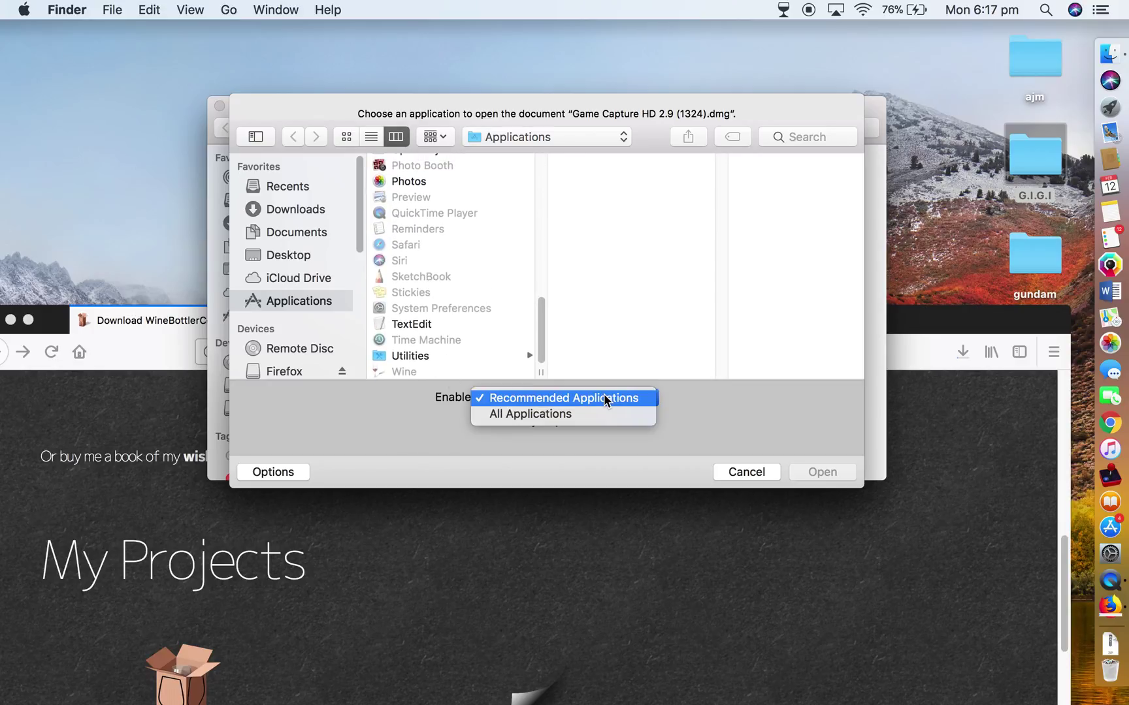
click(559, 414)
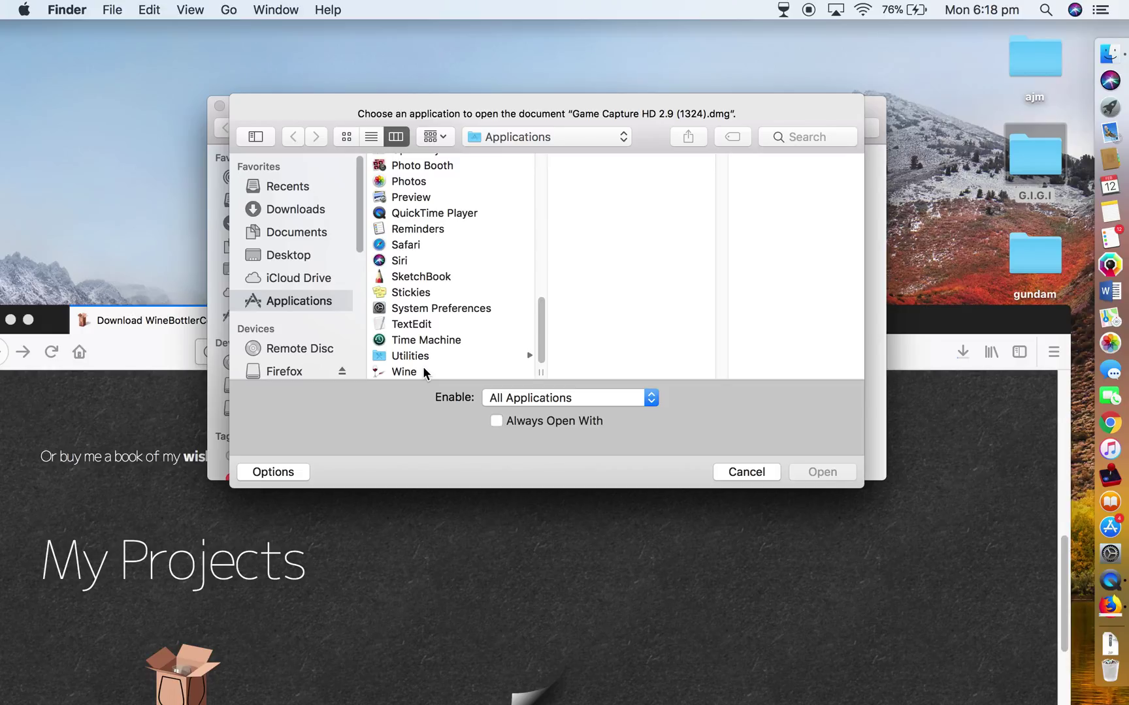
click(423, 372)
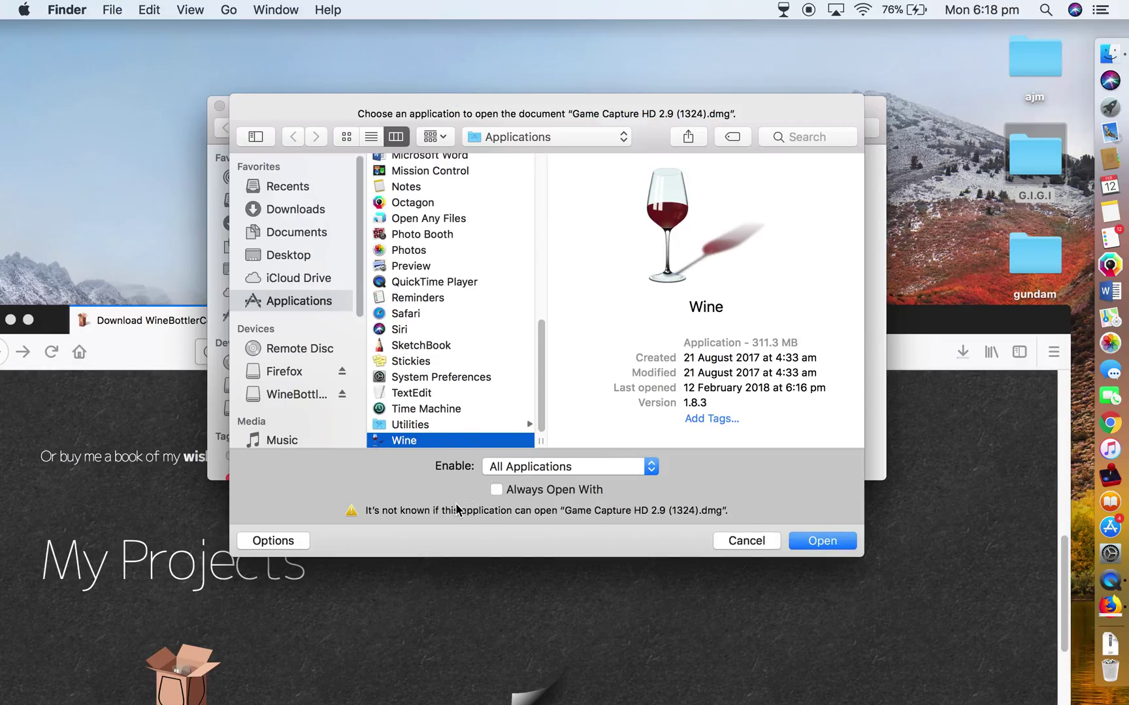
click(496, 489)
click(496, 489)
click(747, 541)
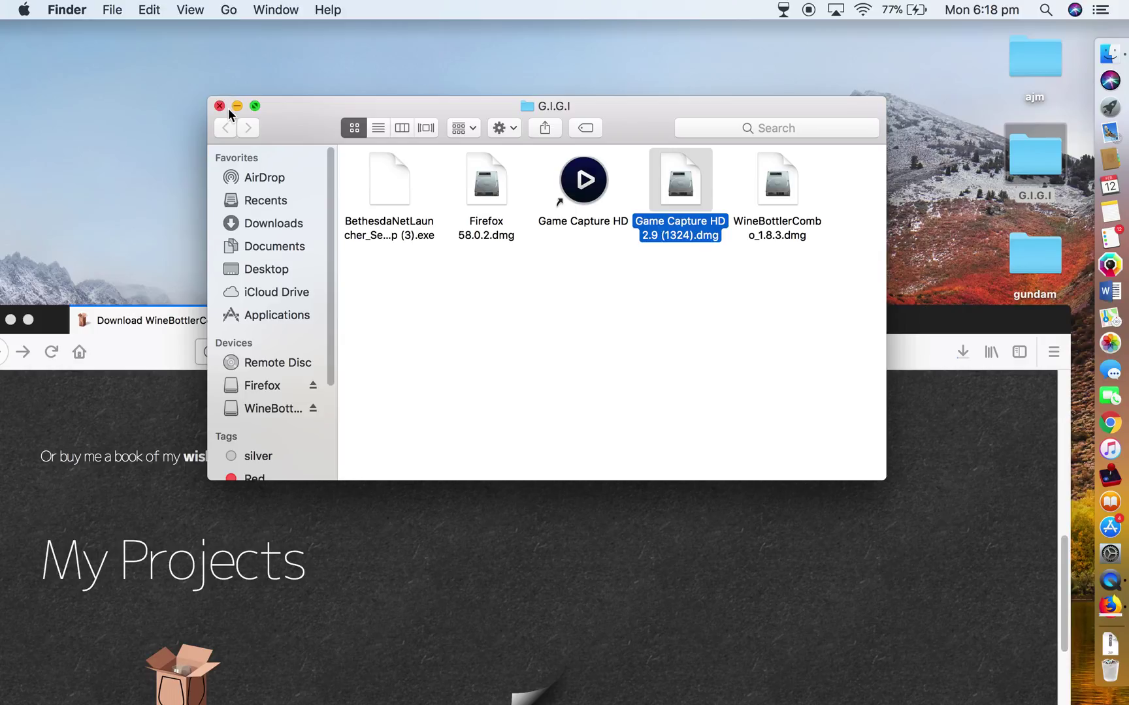
click(222, 106)
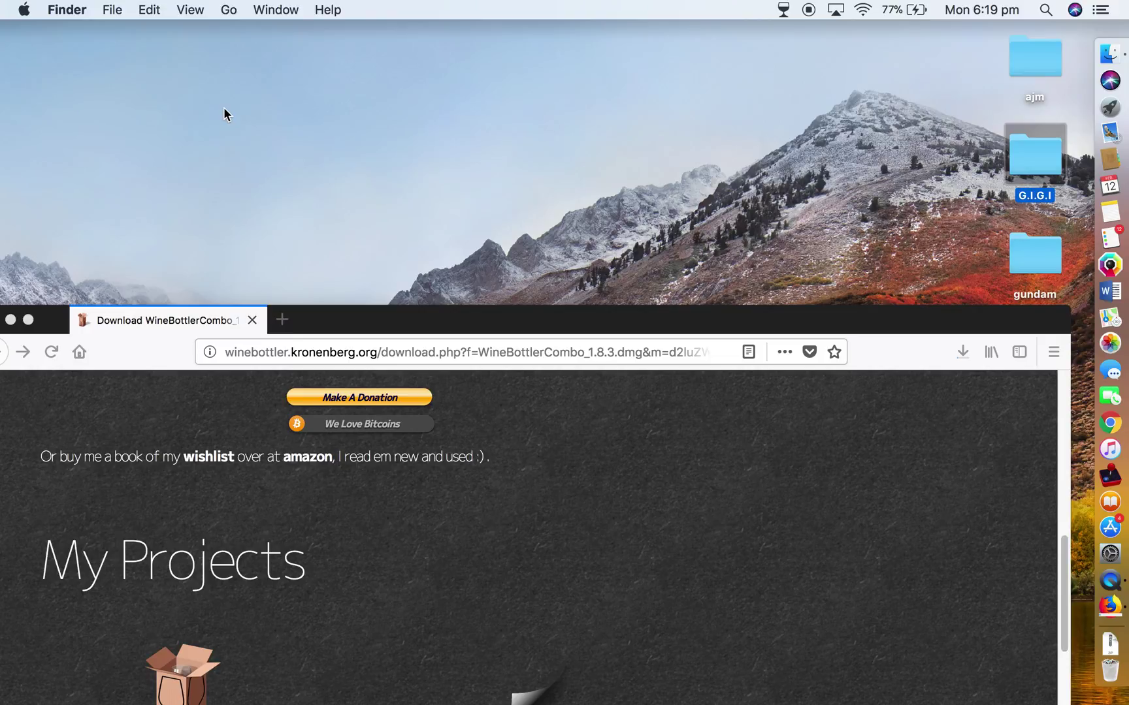
Drag Firefox back to the top so the WineBottler download page fills the screen
drag(479, 320, 568, 9)
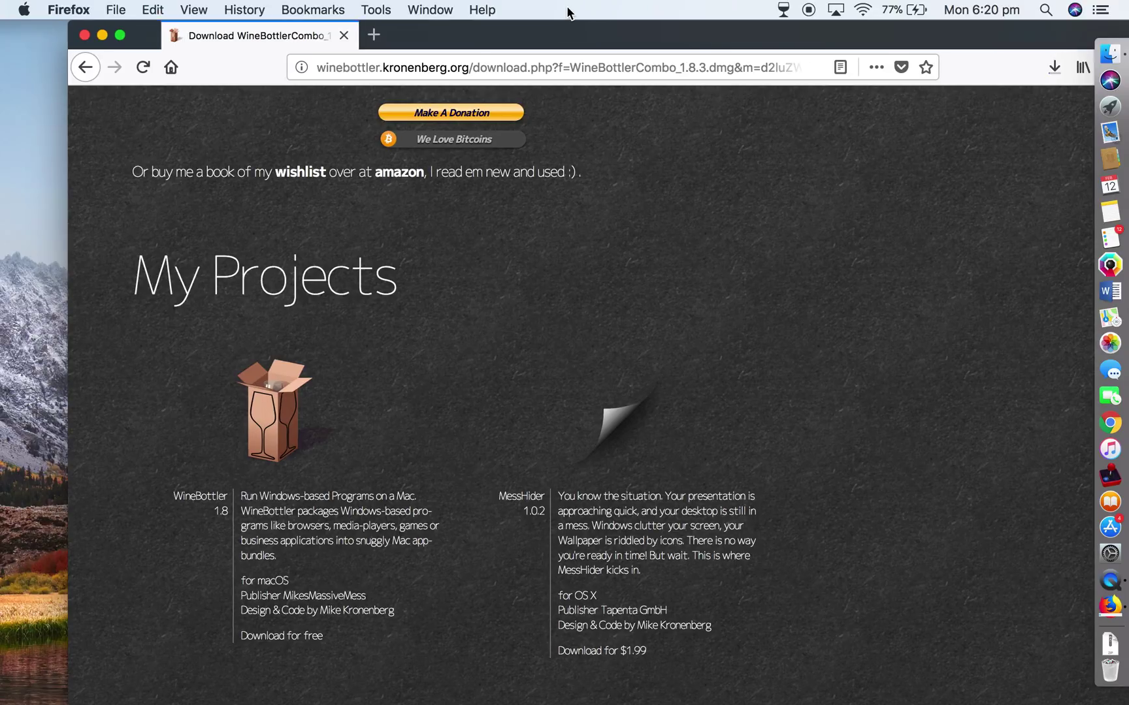